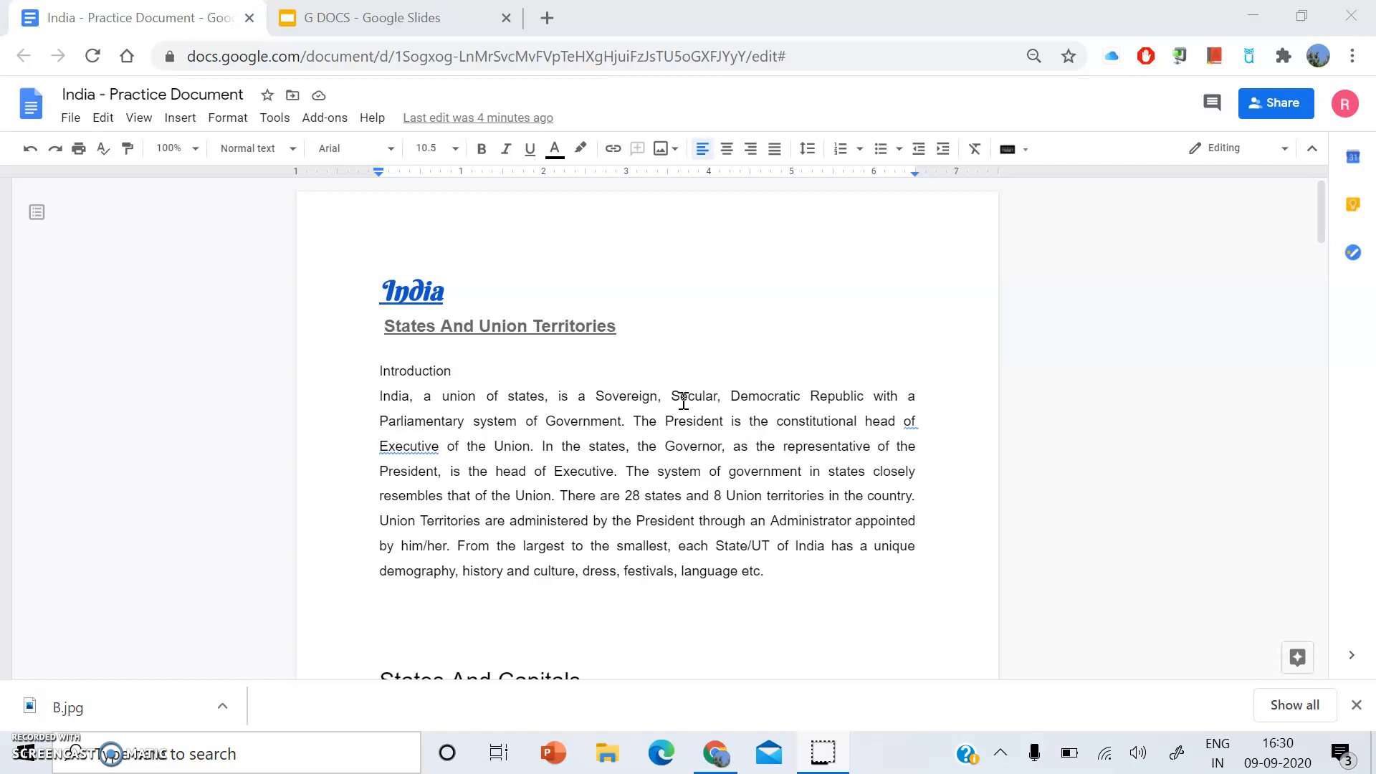
pyautogui.click(668, 402)
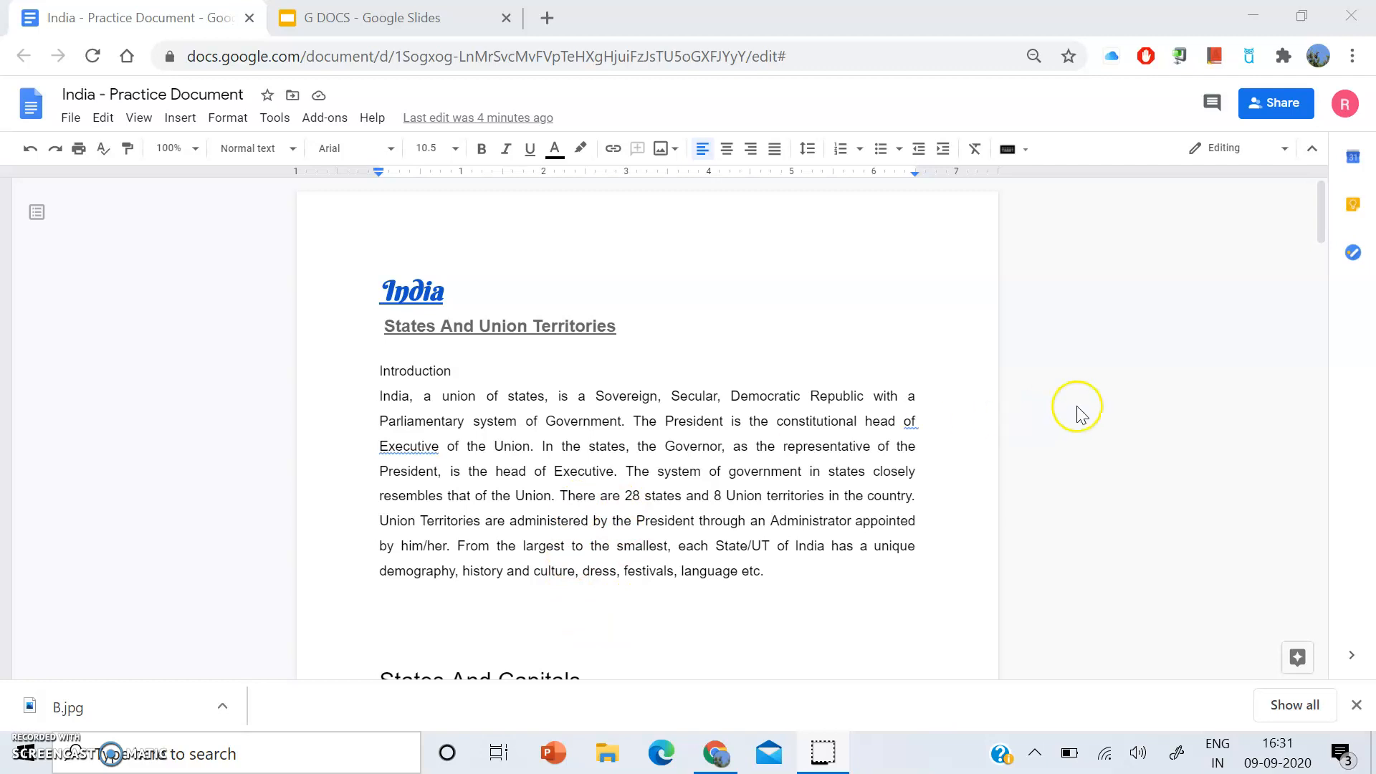
pyautogui.moveTo(1320, 208); pyautogui.dragTo(1324, 398)
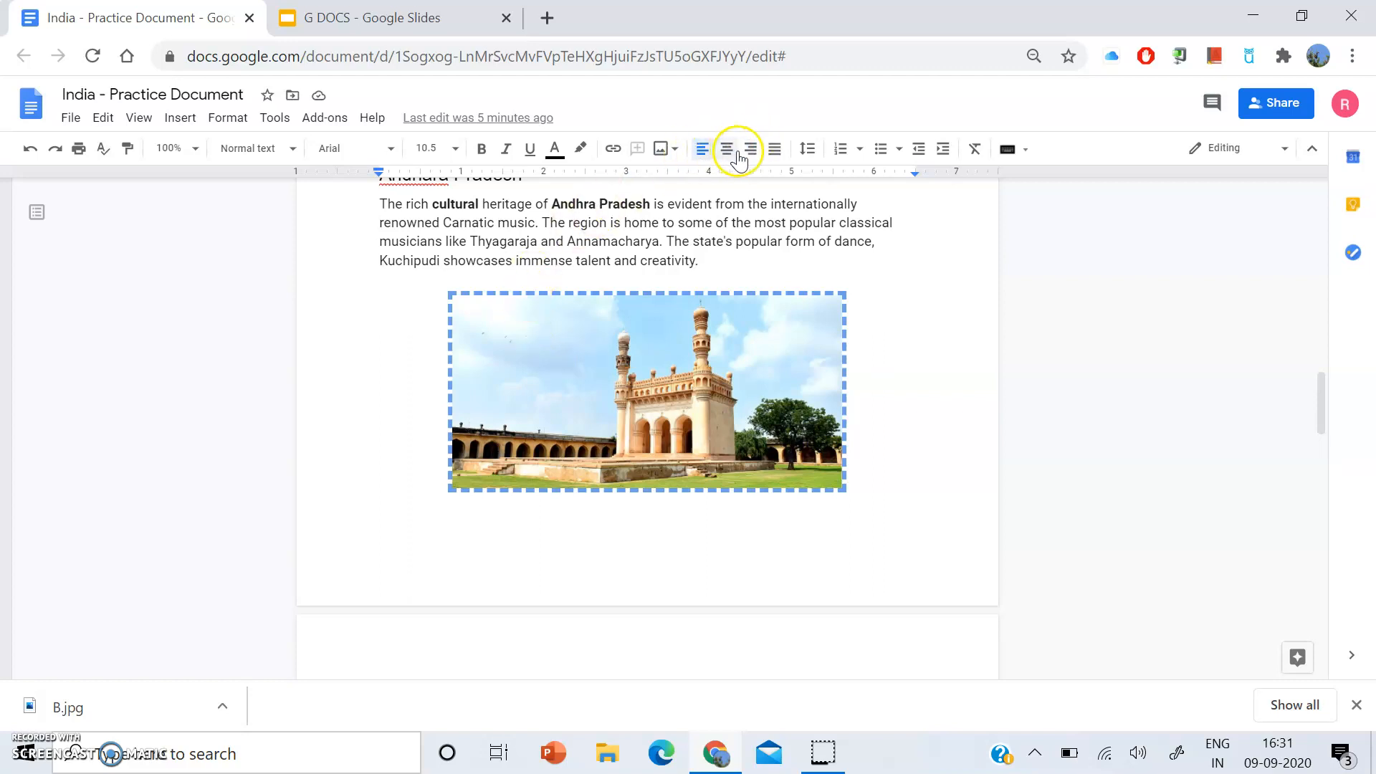
pyautogui.click(232, 127)
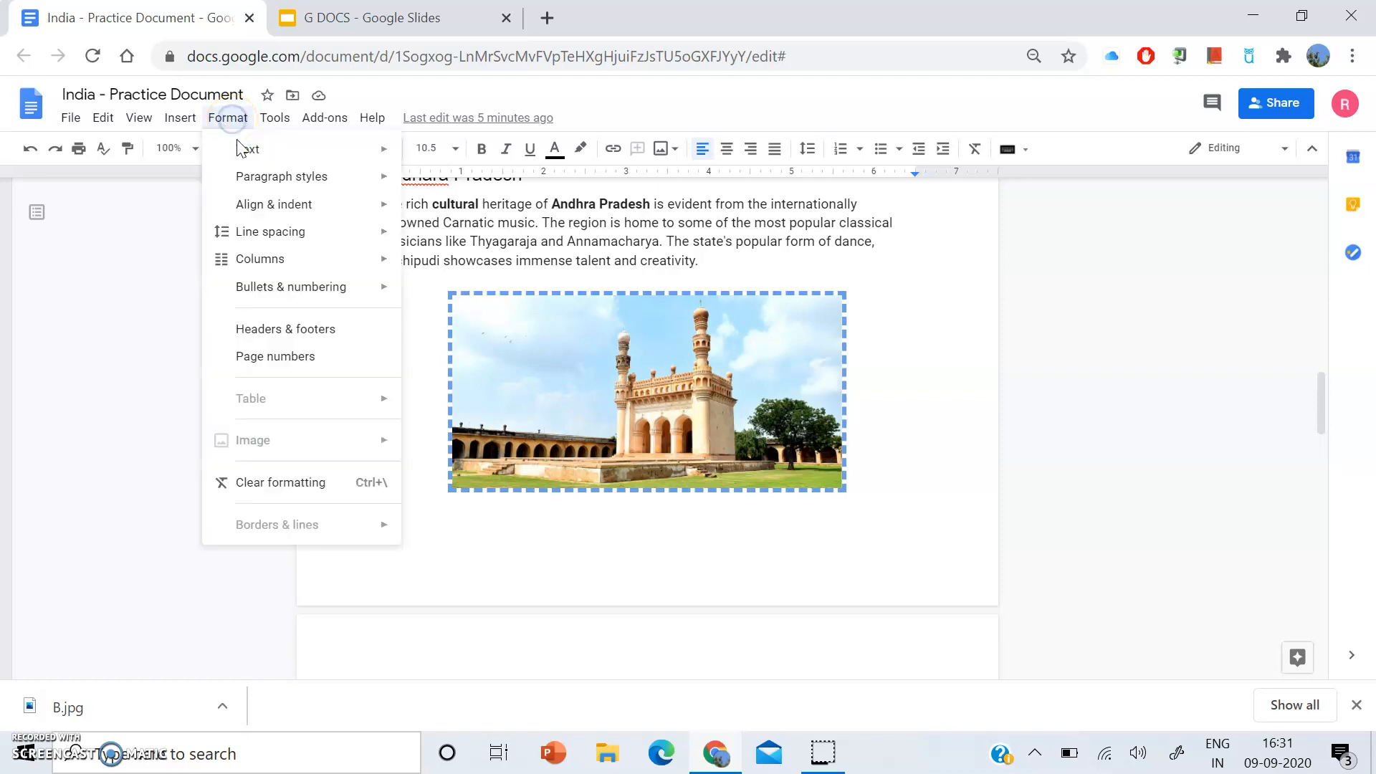
pyautogui.moveTo(241, 155)
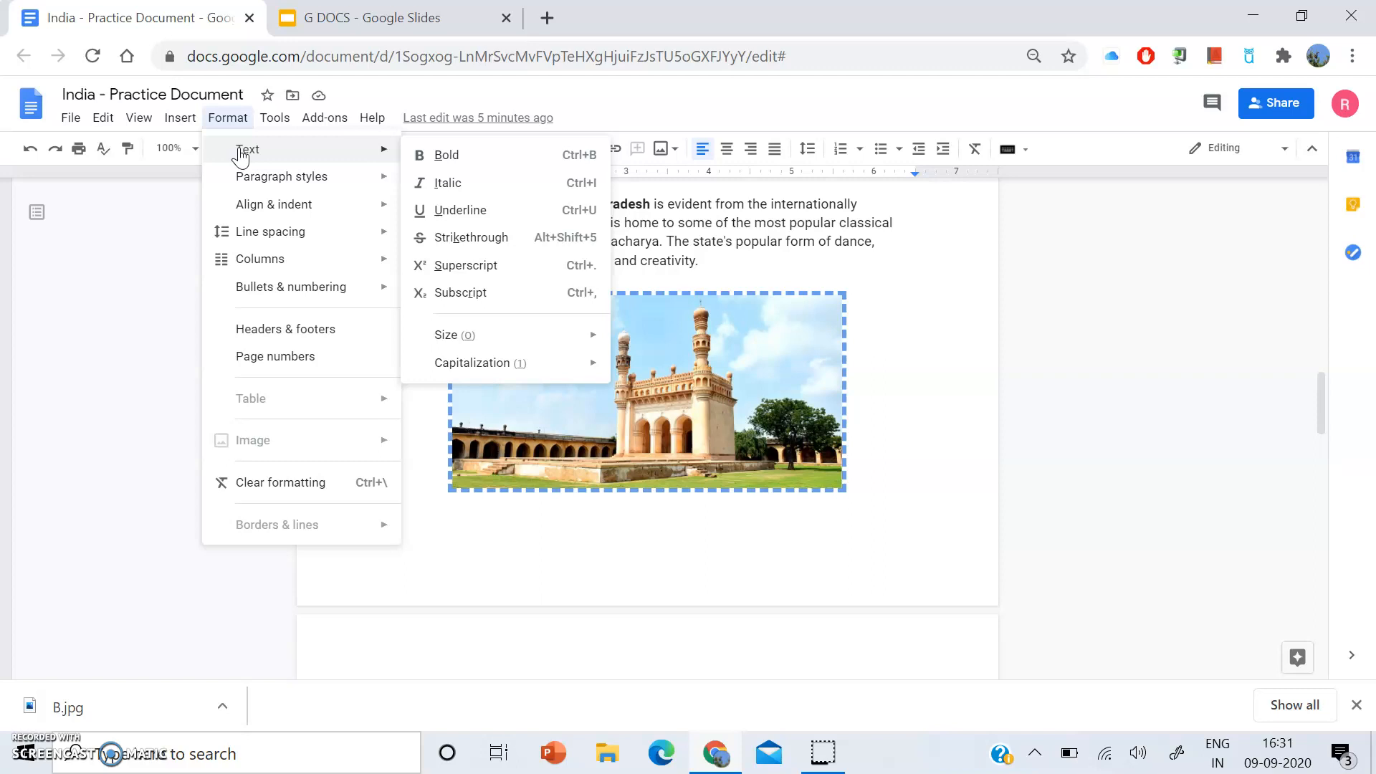
pyautogui.click(484, 516)
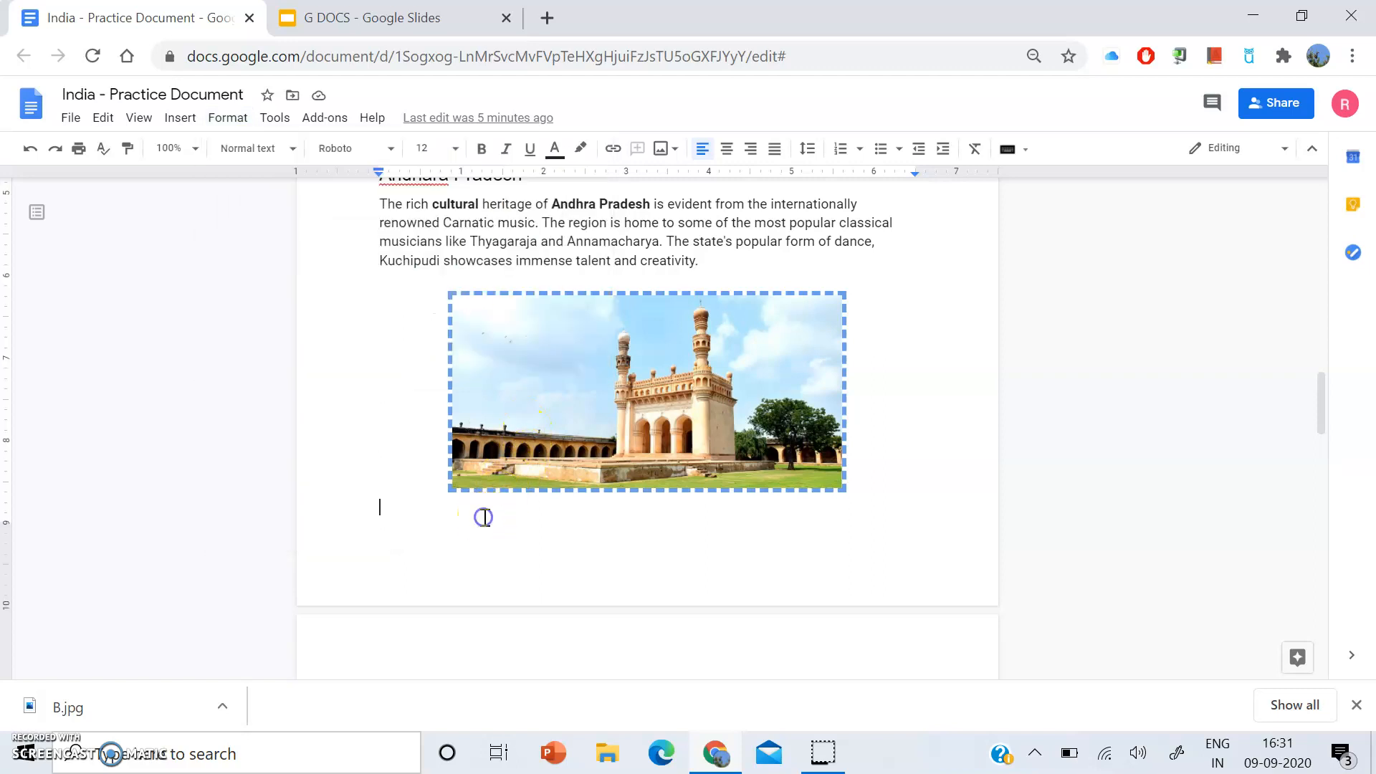
# Step: Examine the available sources for inserting an image, with the cursor below the Andhra Pradesh picture
pyautogui.click(179, 123)
pyautogui.moveTo(194, 156)
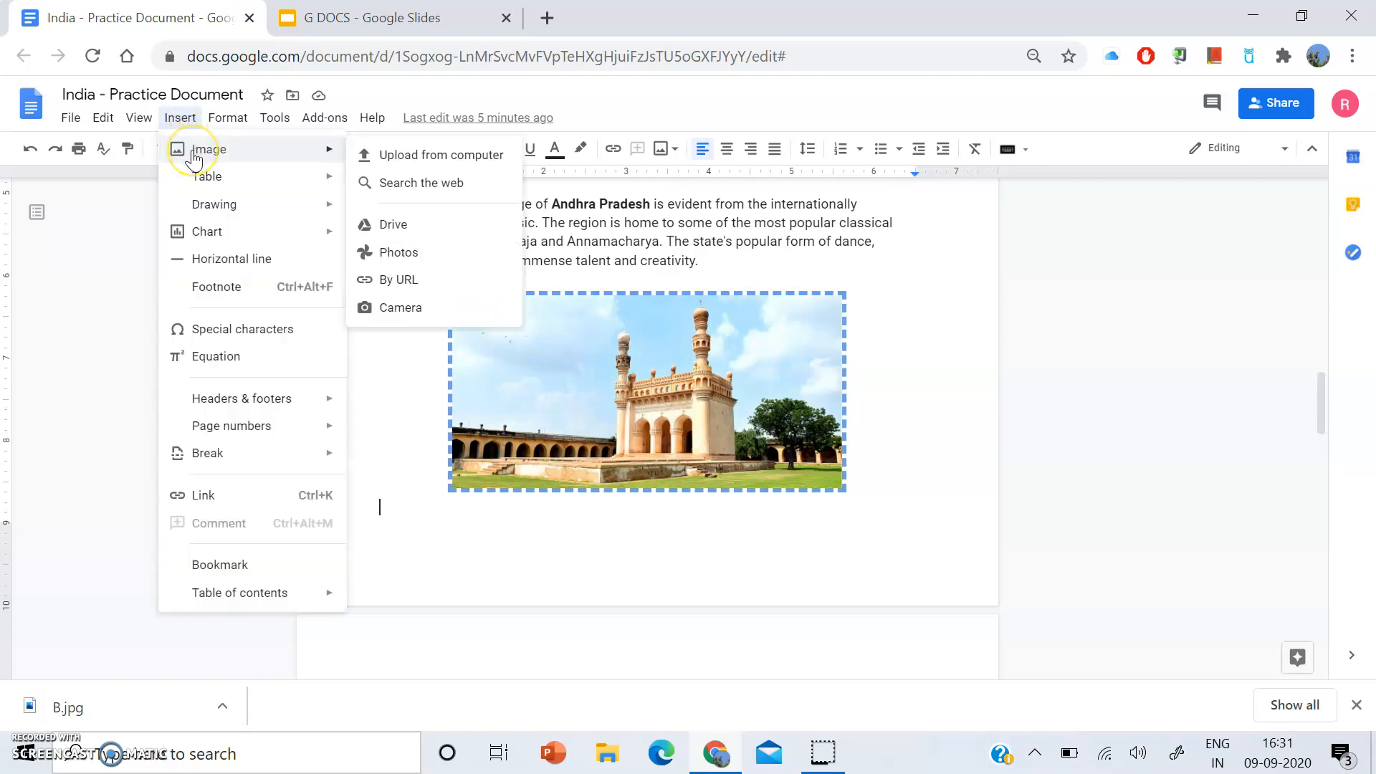
pyautogui.click(484, 531)
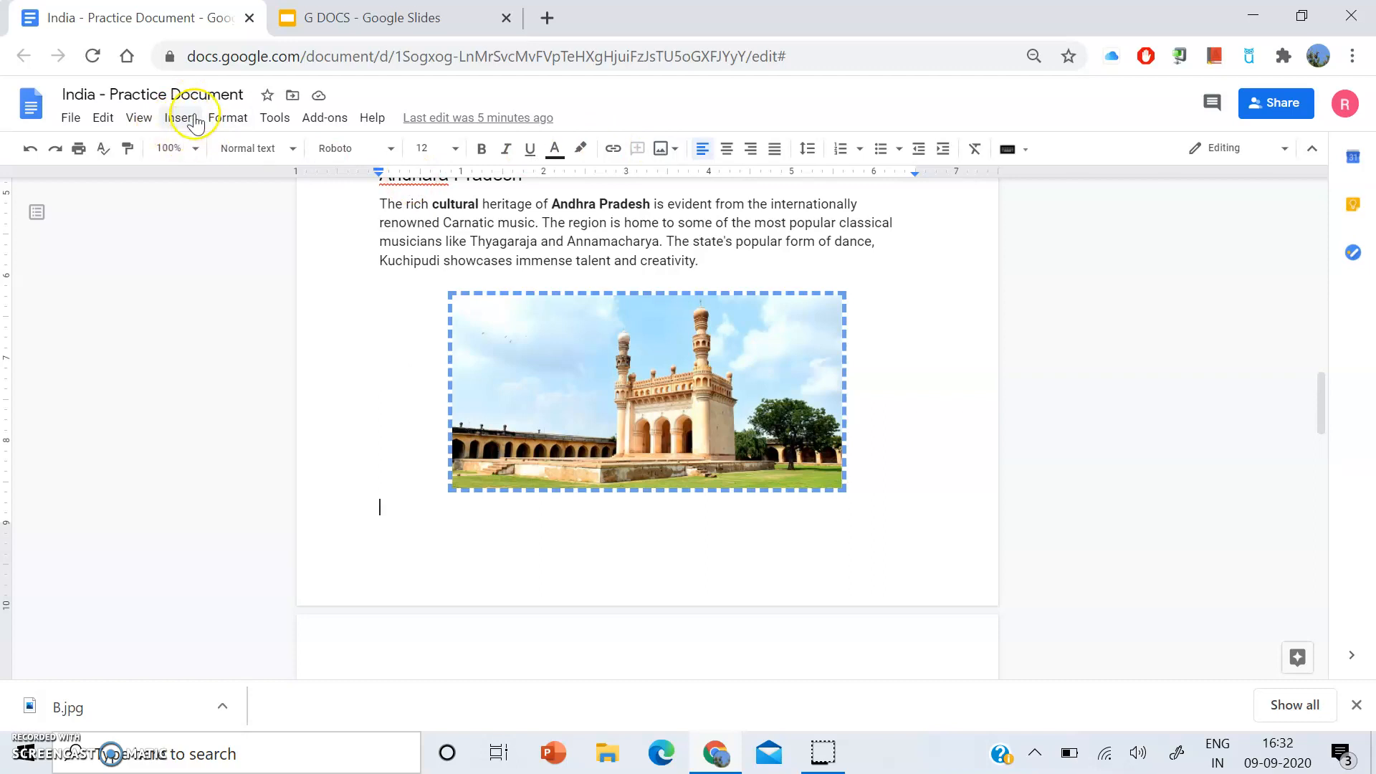
pyautogui.click(676, 152)
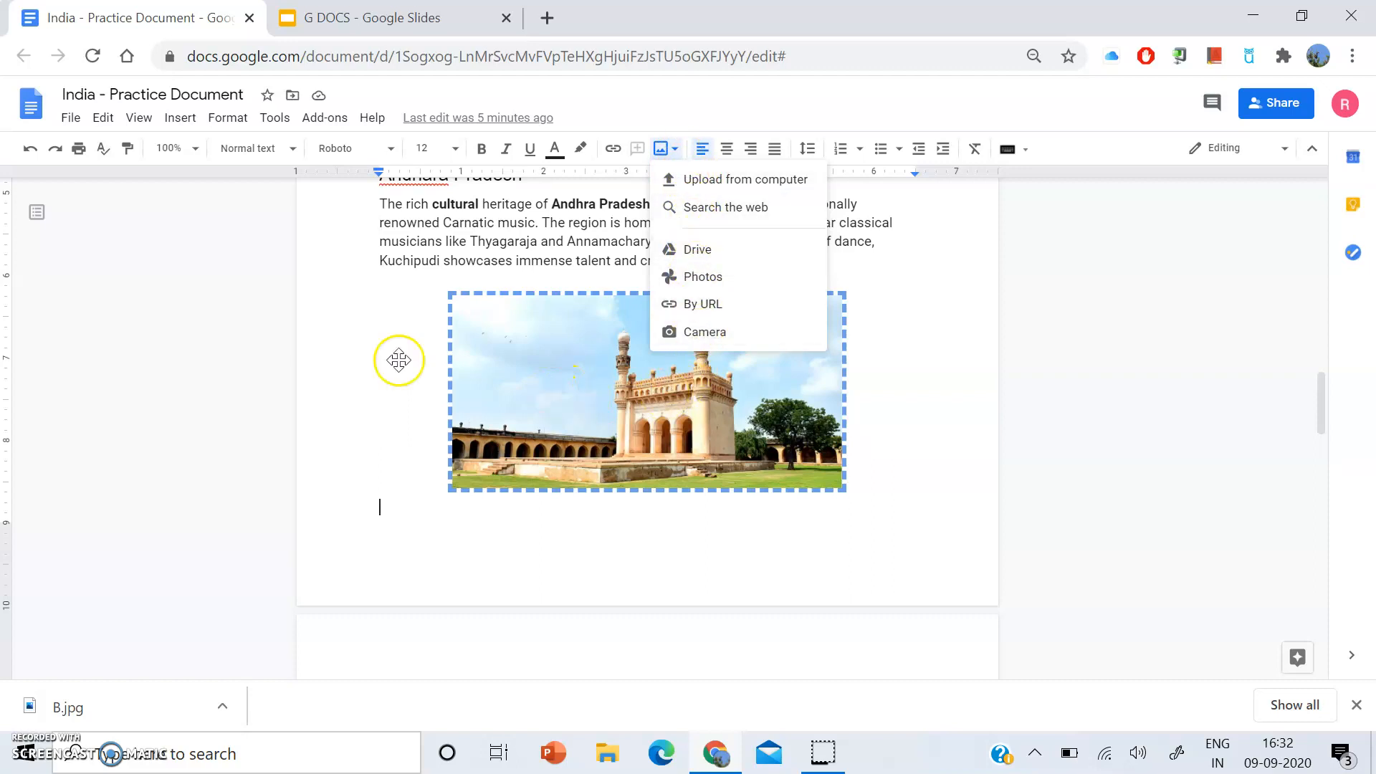
pyautogui.click(179, 118)
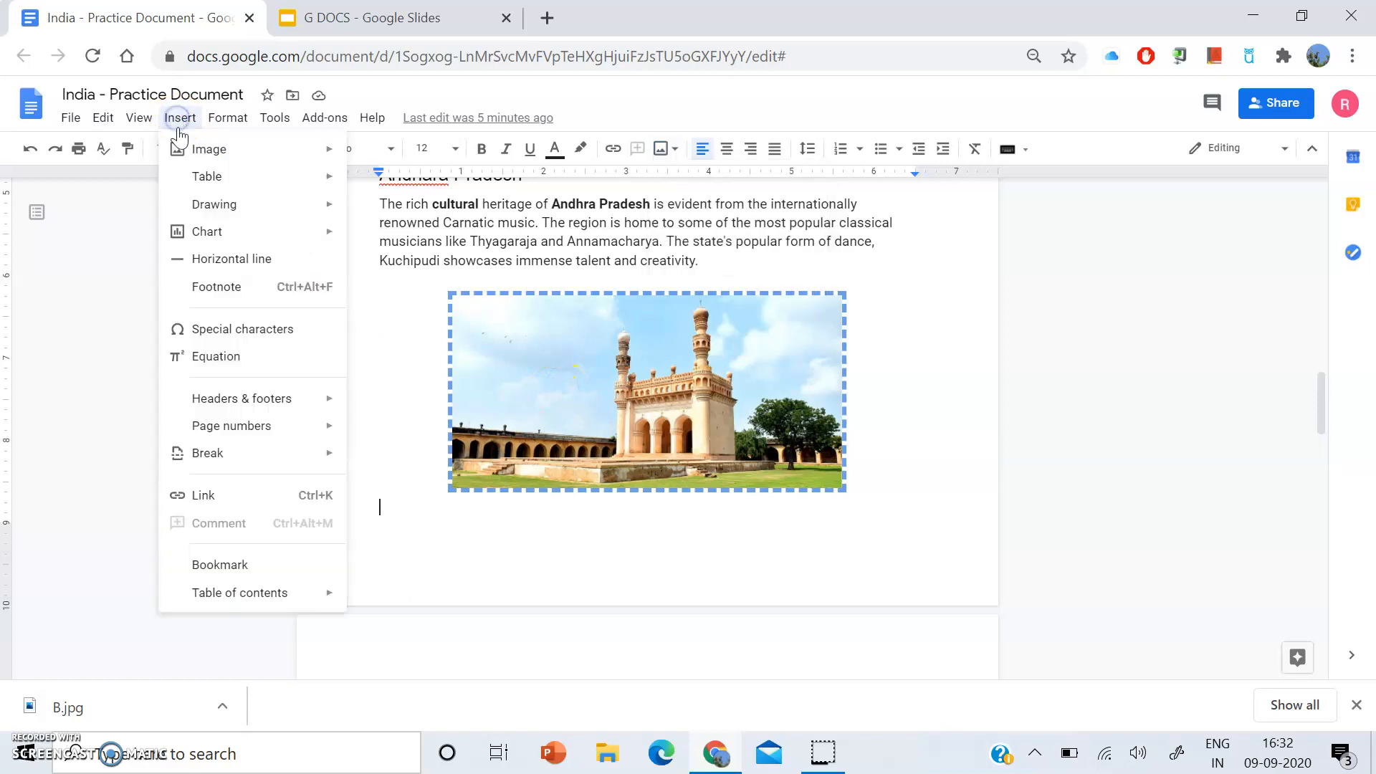
pyautogui.moveTo(190, 152)
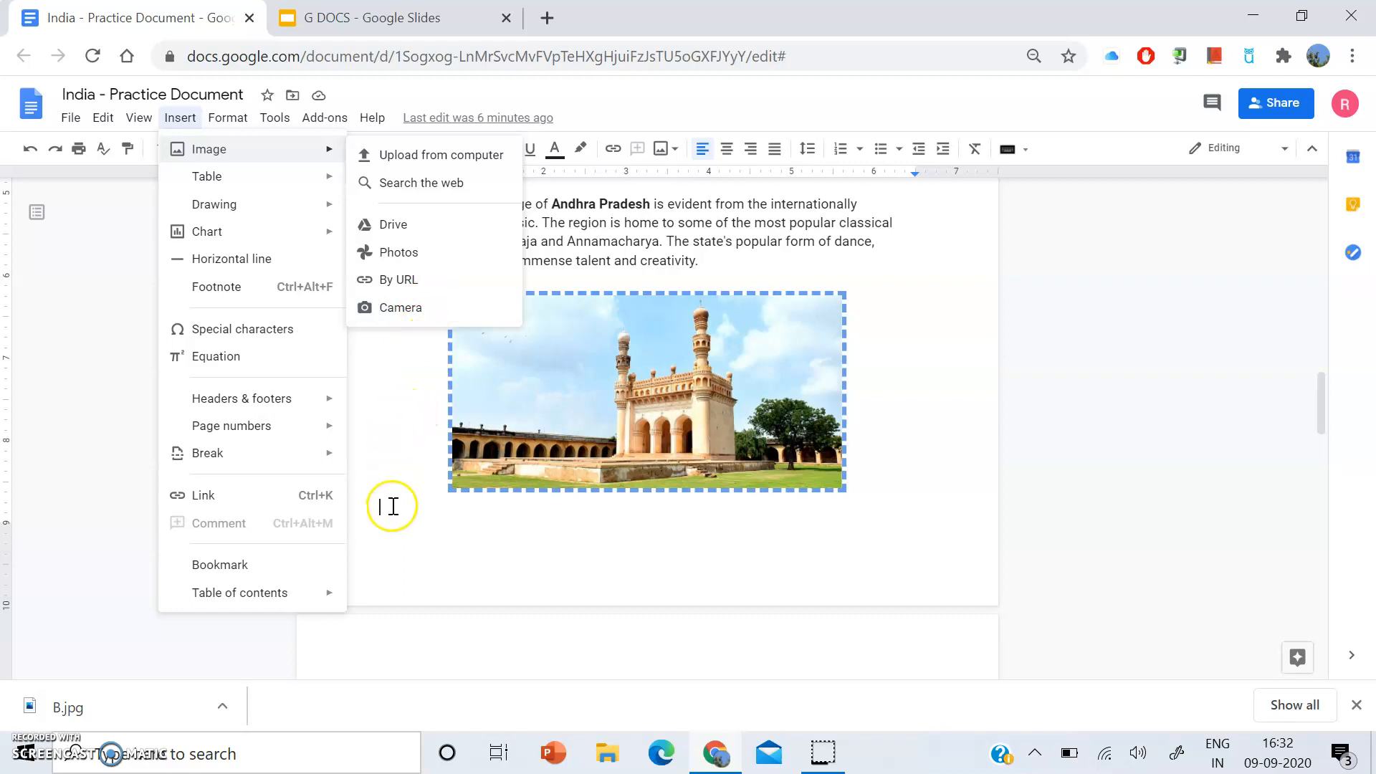
pyautogui.click(388, 466)
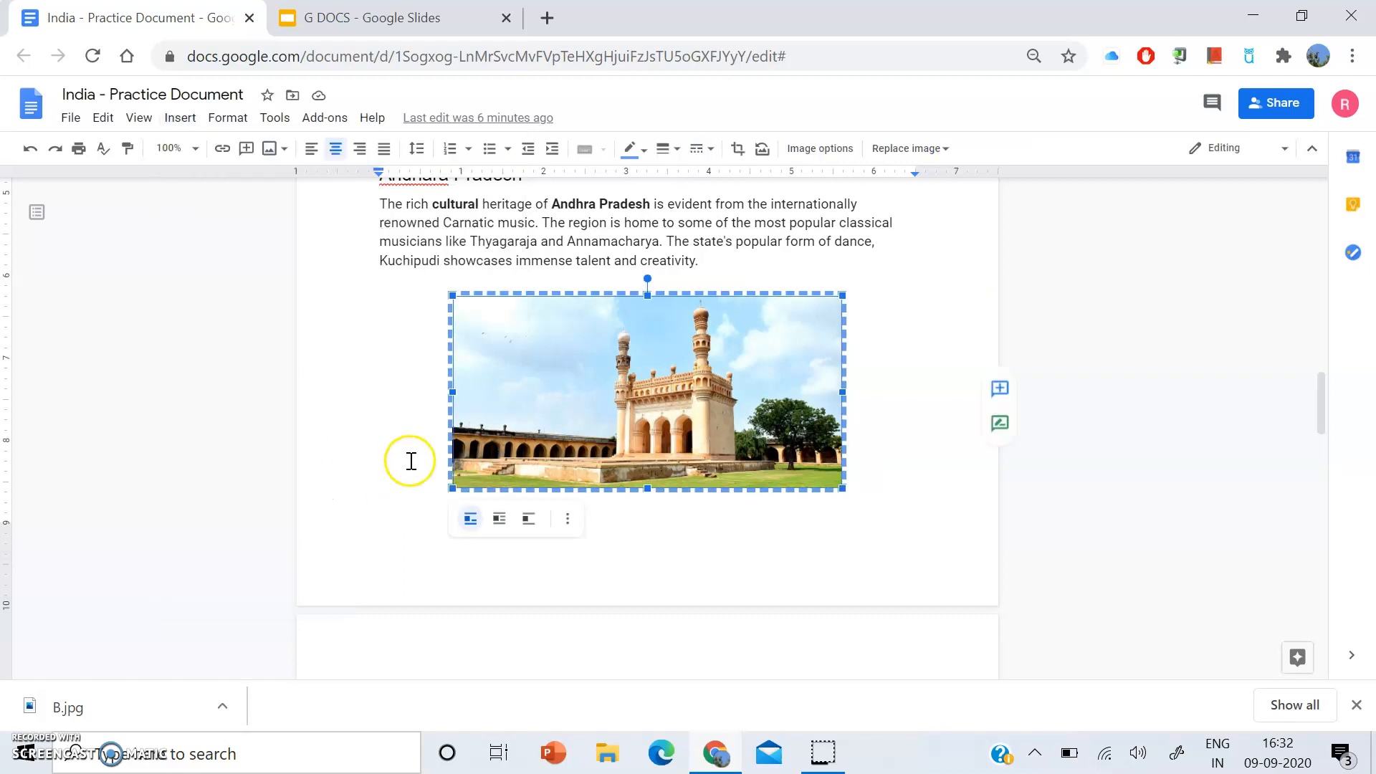
pyautogui.click(585, 546)
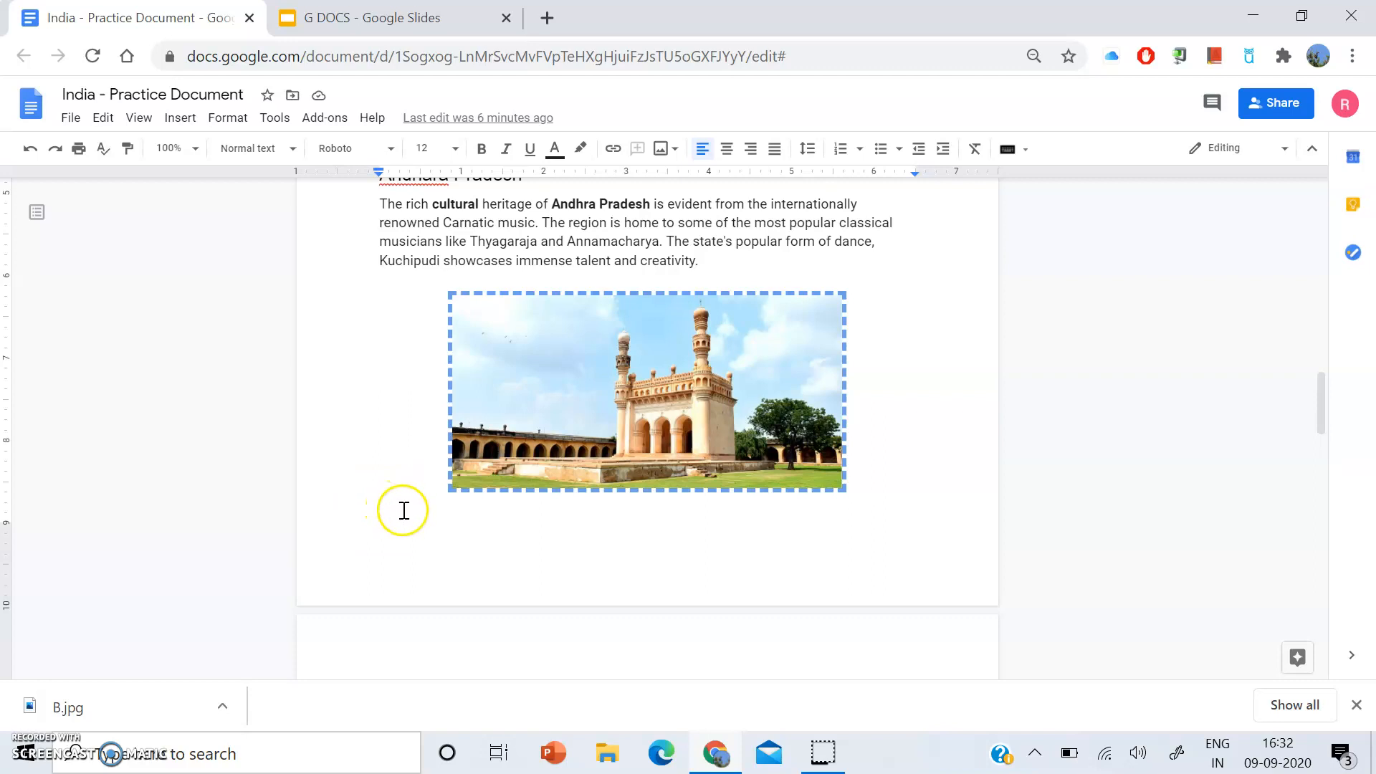
# Step: Place the text cursor on the empty line directly below the Bihar paragraph
pyautogui.scroll(-8, 571, 574)
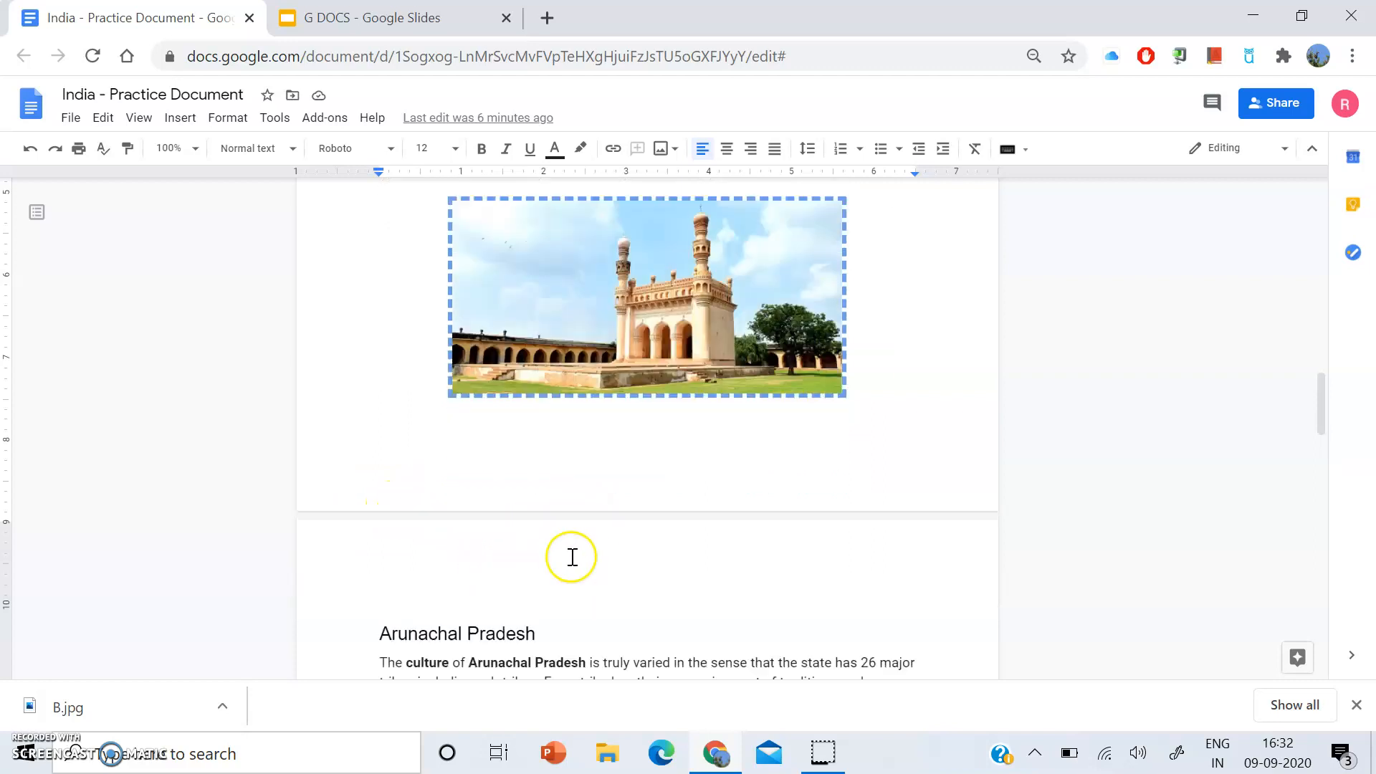
pyautogui.scroll(-4, 571, 536)
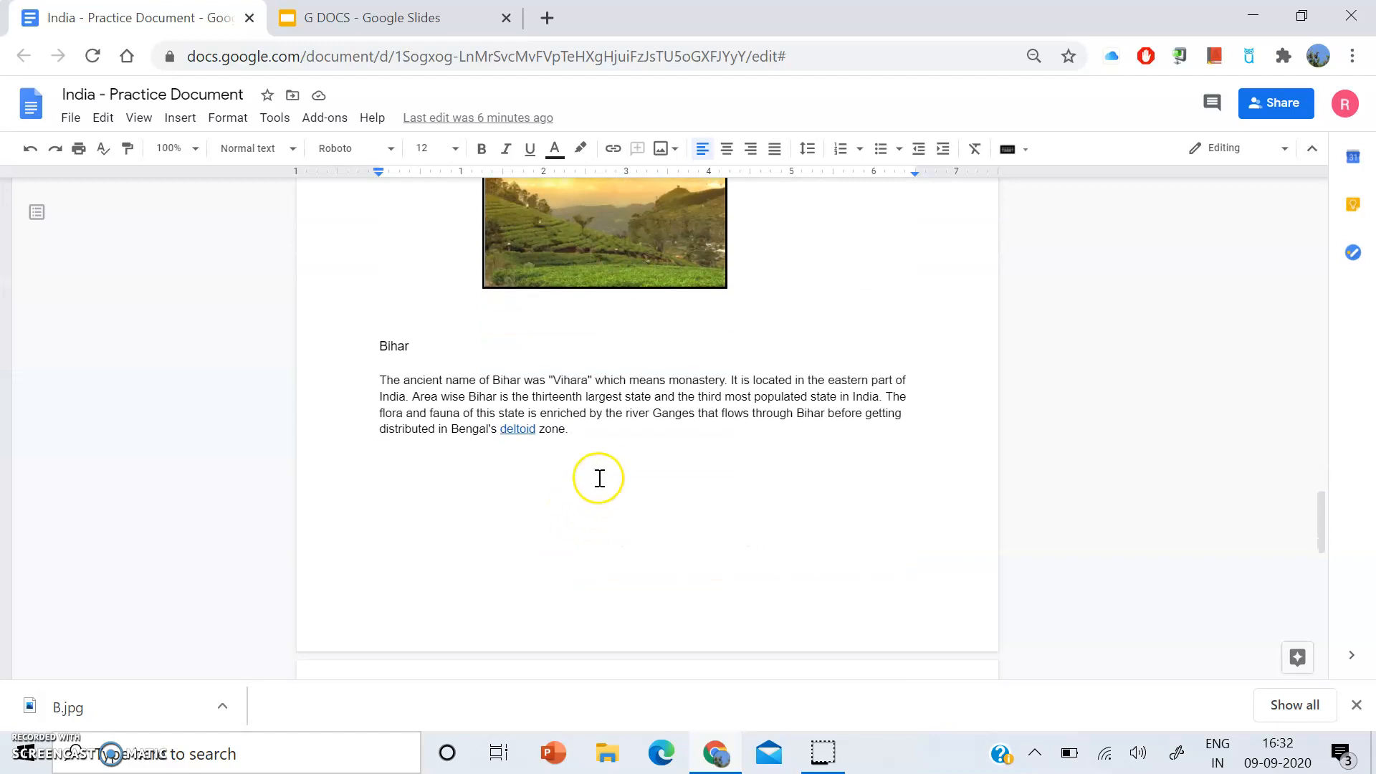
pyautogui.click(597, 503)
pyautogui.click(493, 513)
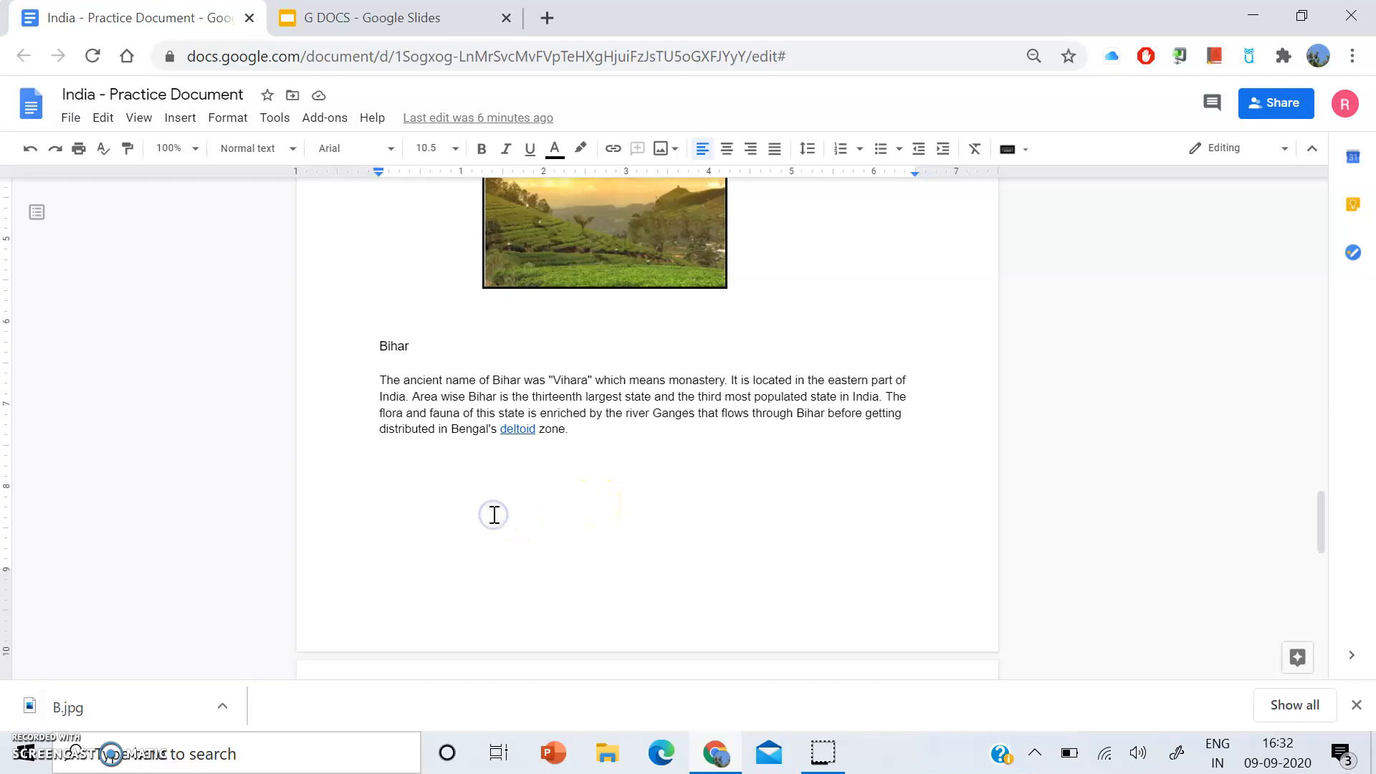
pyautogui.click(526, 495)
pyautogui.click(381, 454)
pyautogui.click(366, 377)
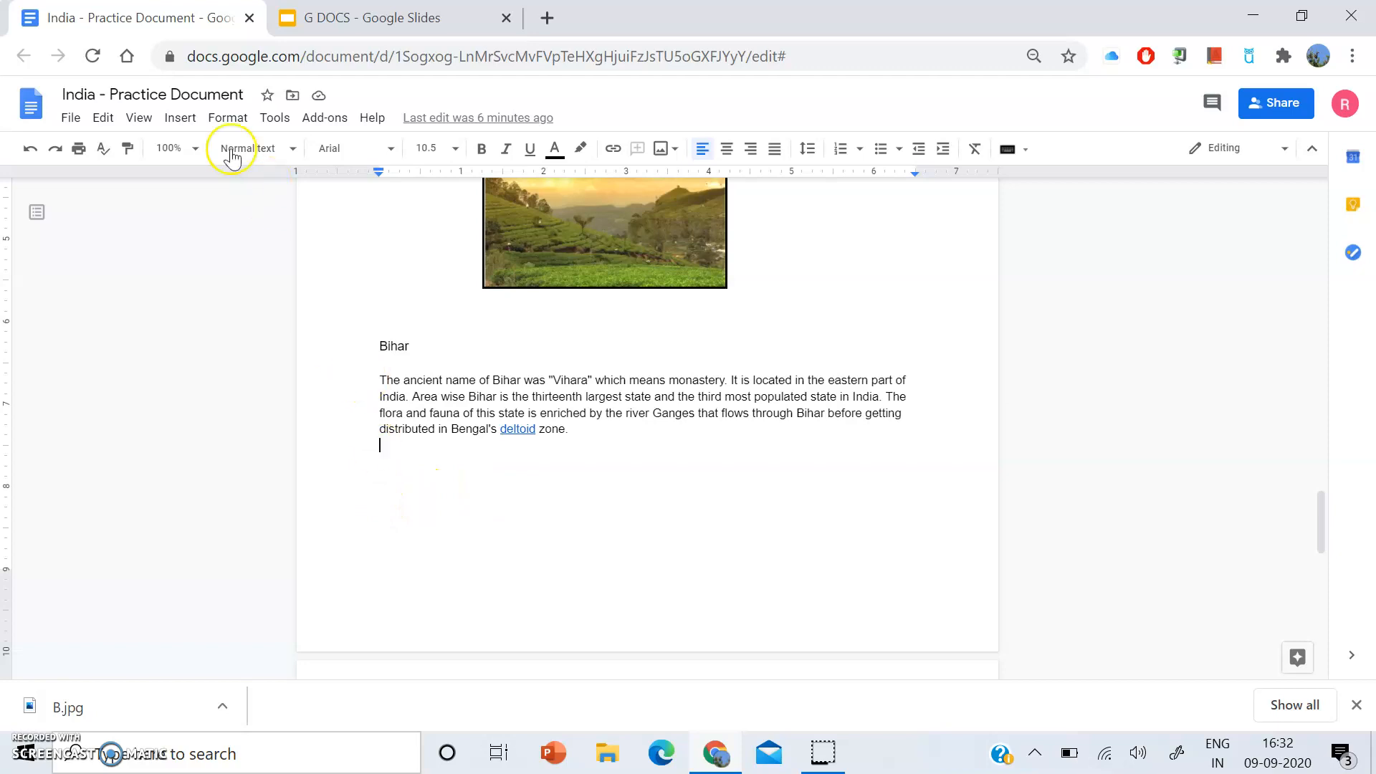
# Step: Insert the image file B from the computer's Desktop folder below the Bihar paragraph
pyautogui.click(181, 118)
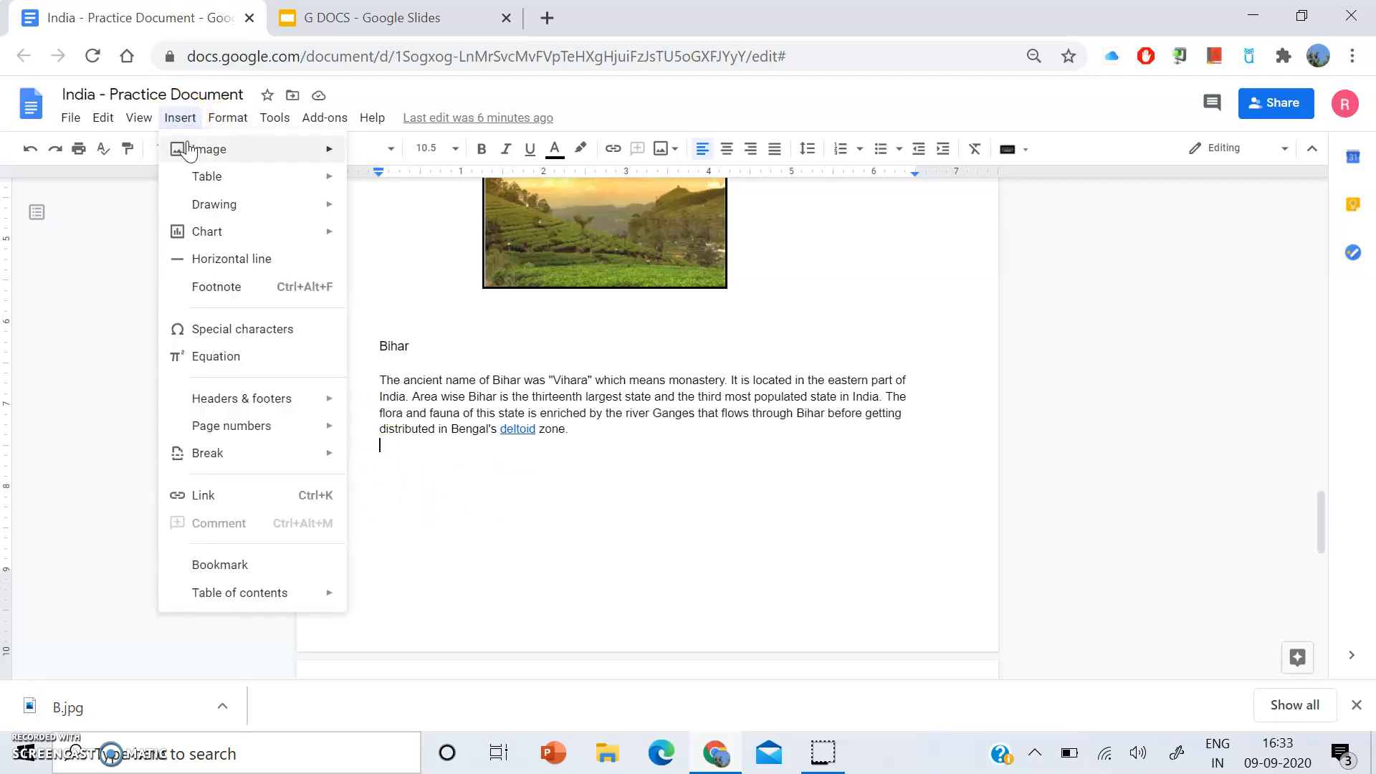
pyautogui.click(372, 117)
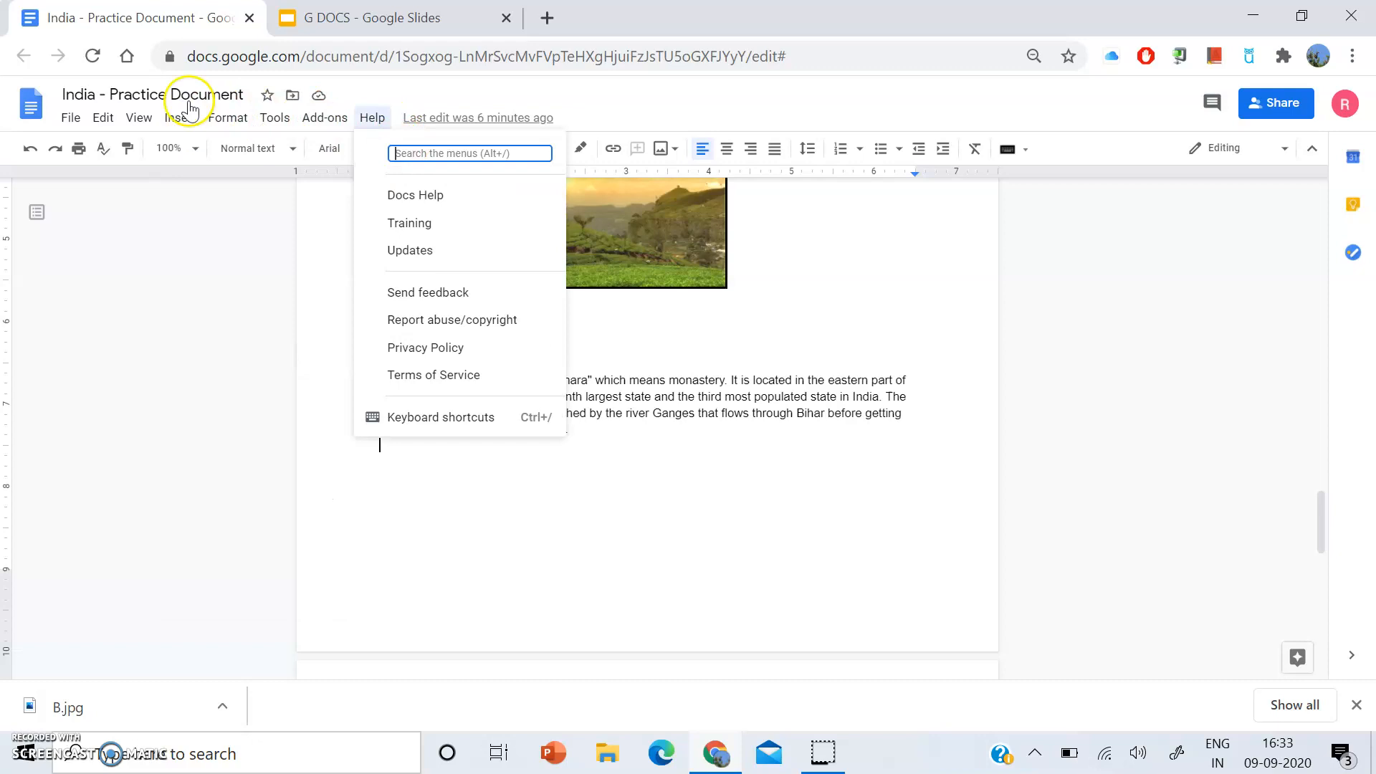
pyautogui.moveTo(231, 165)
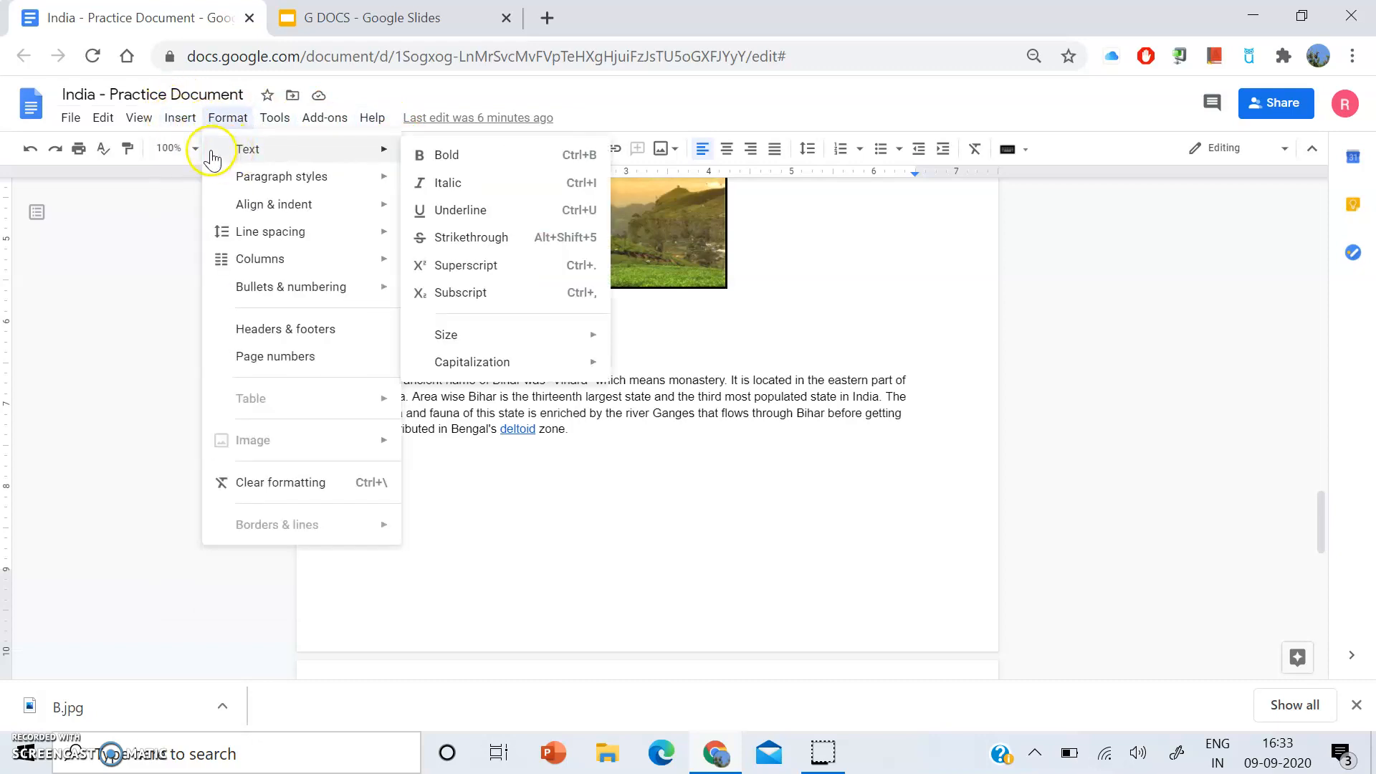
pyautogui.moveTo(164, 127)
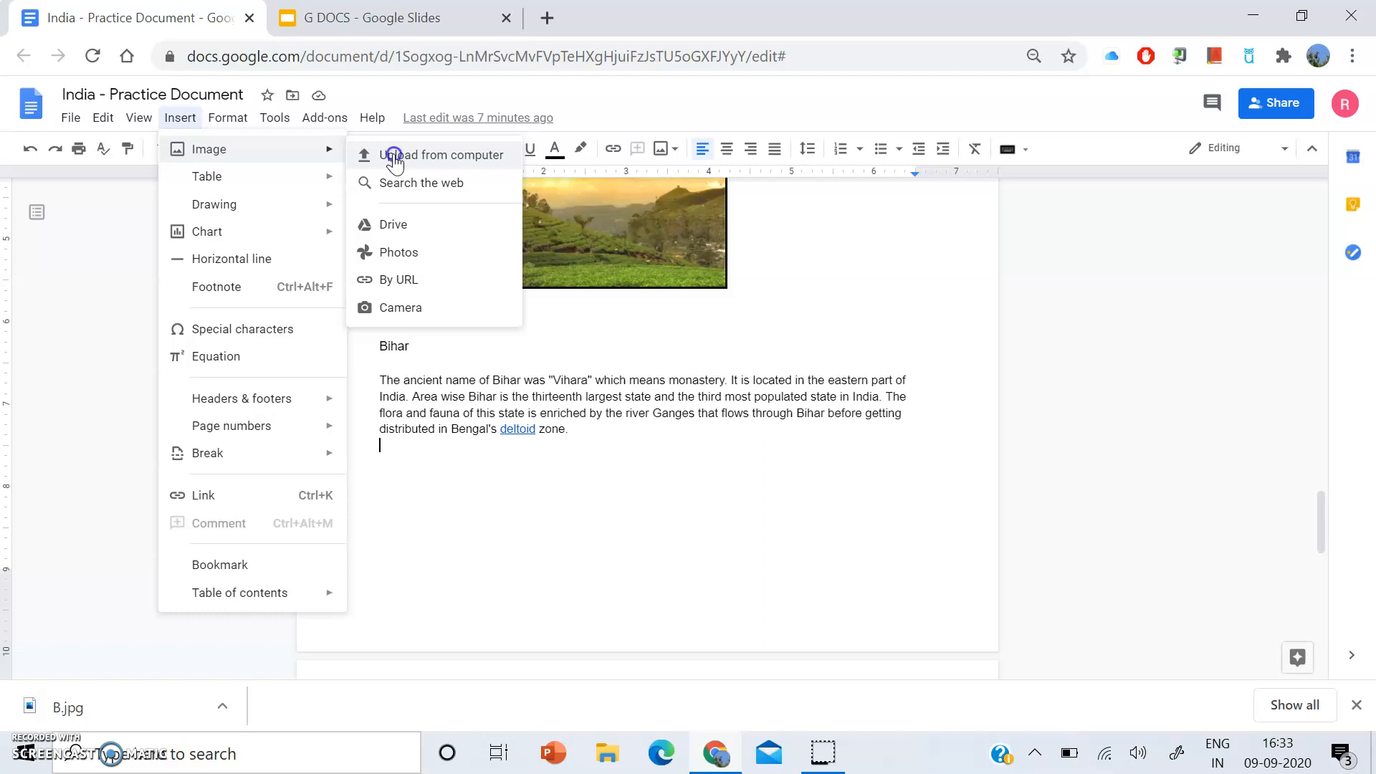
pyautogui.click(395, 157)
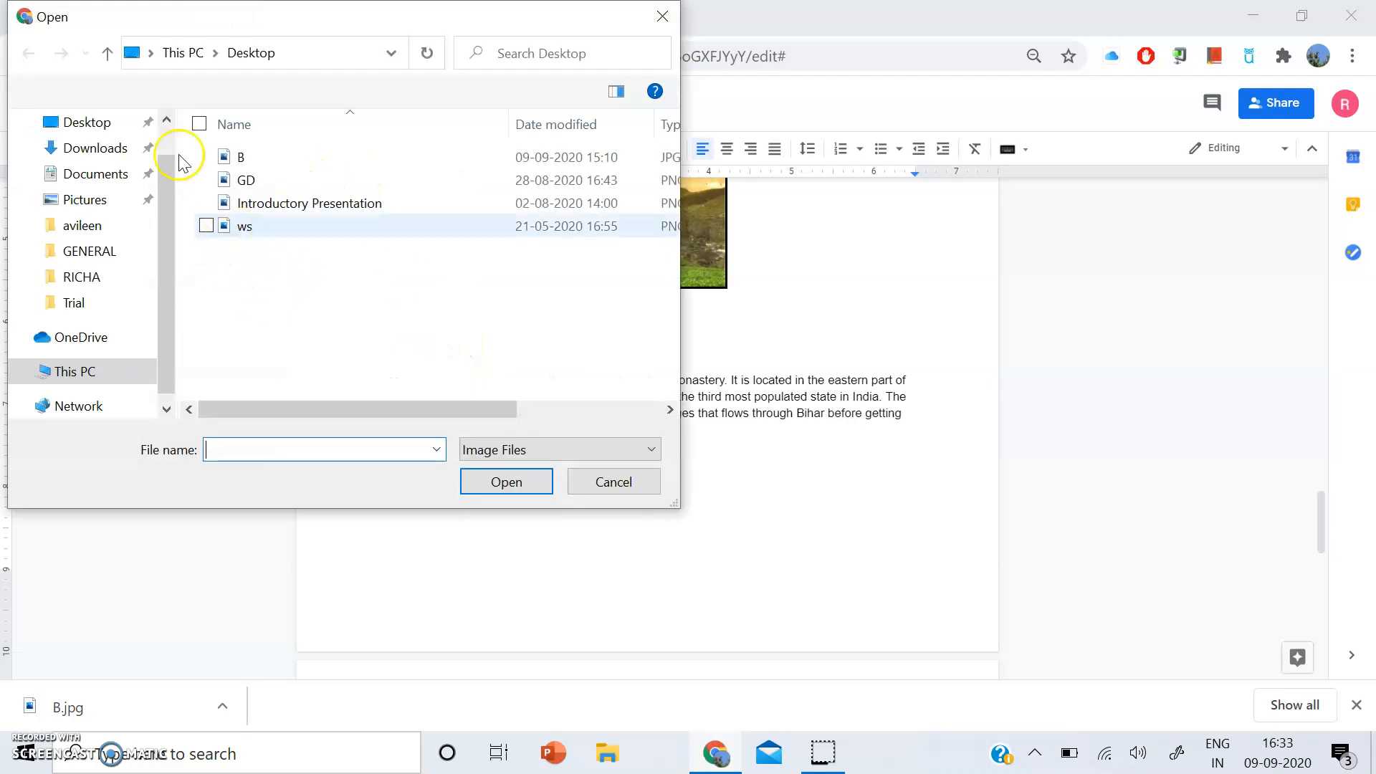
pyautogui.click(95, 129)
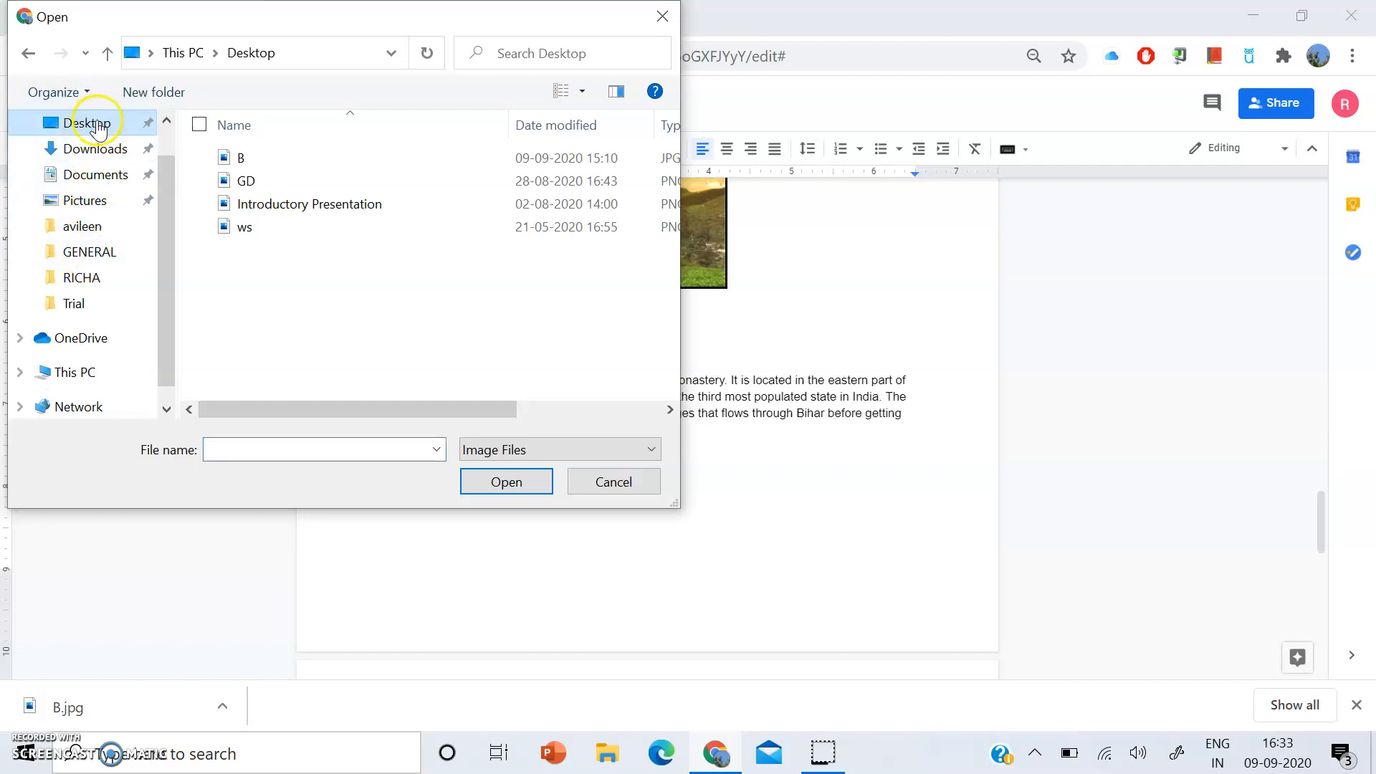
pyautogui.click(252, 158)
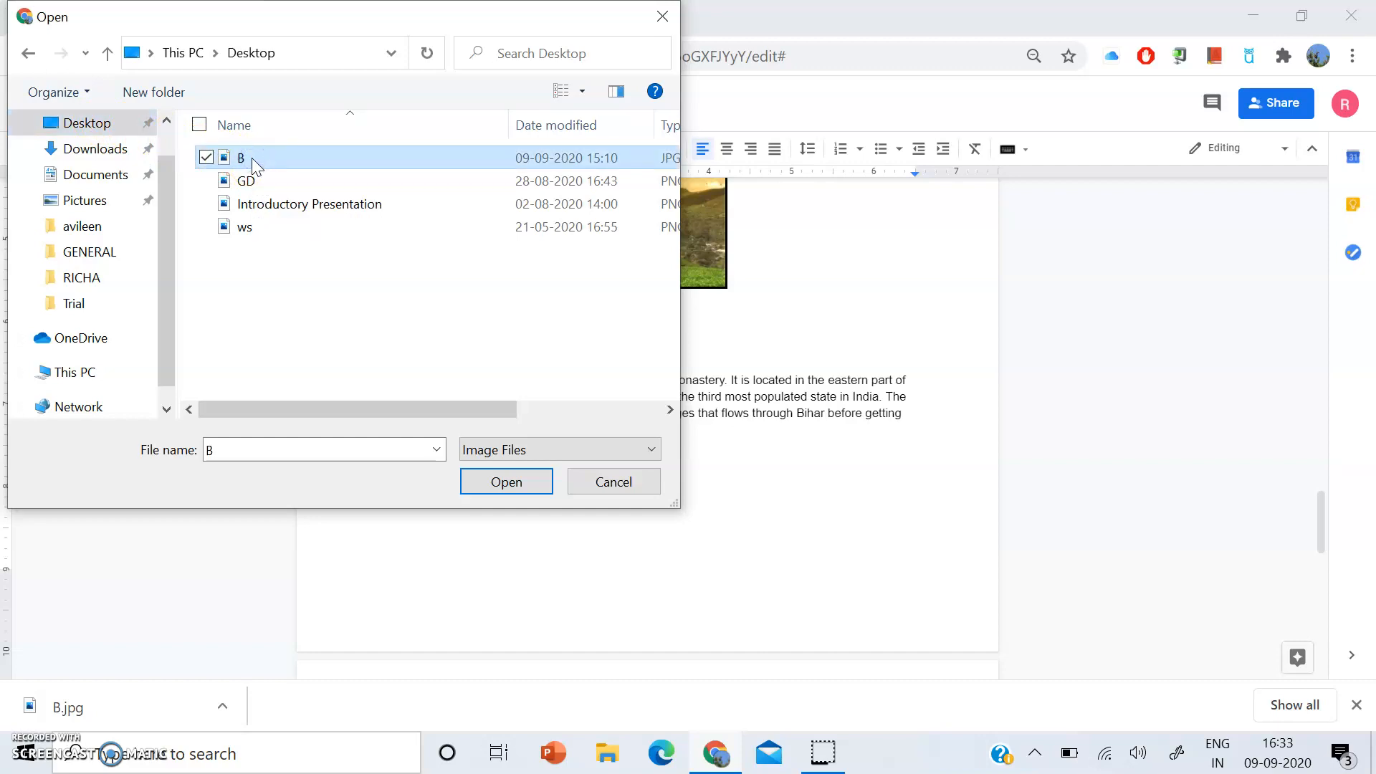
pyautogui.click(502, 482)
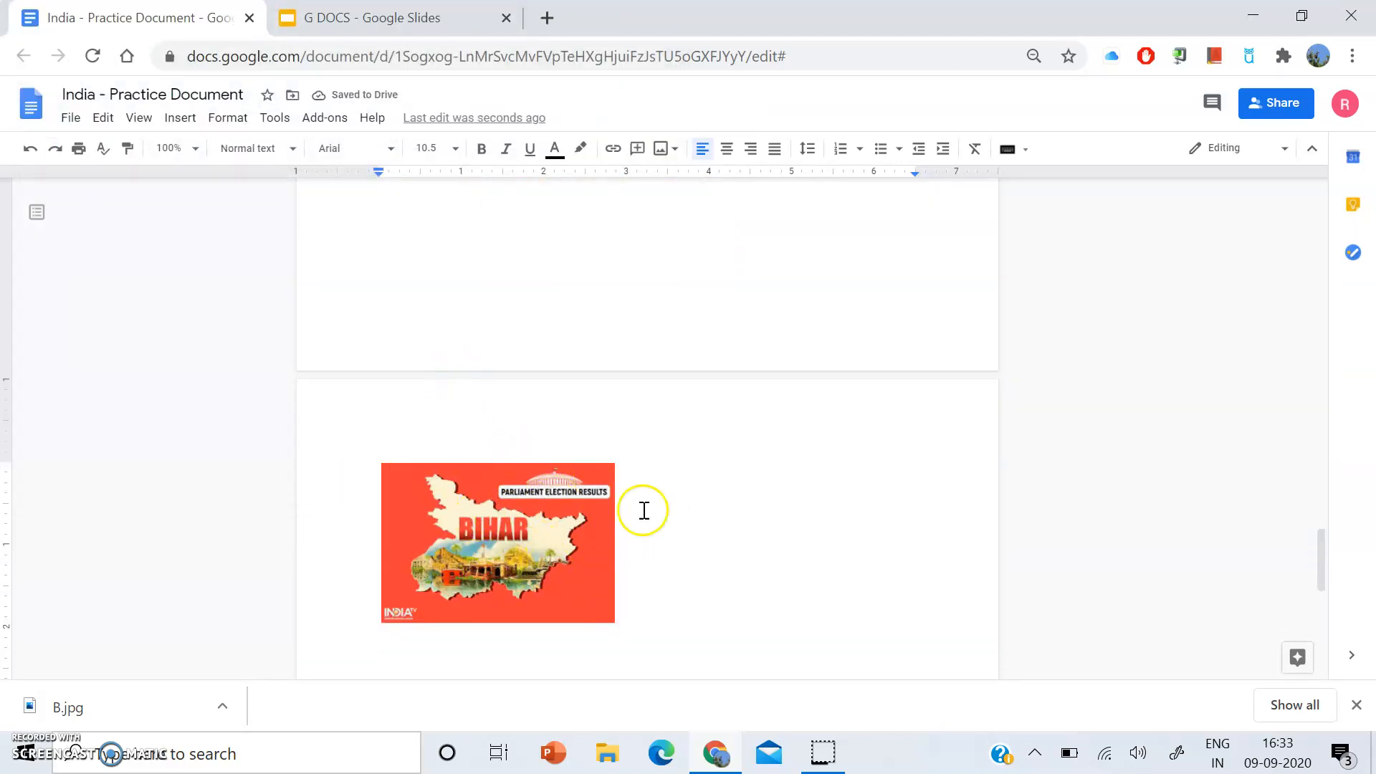
# Step: Check the placement of the inserted Bihar image, and undo its insertion
pyautogui.scroll(3, 658, 493)
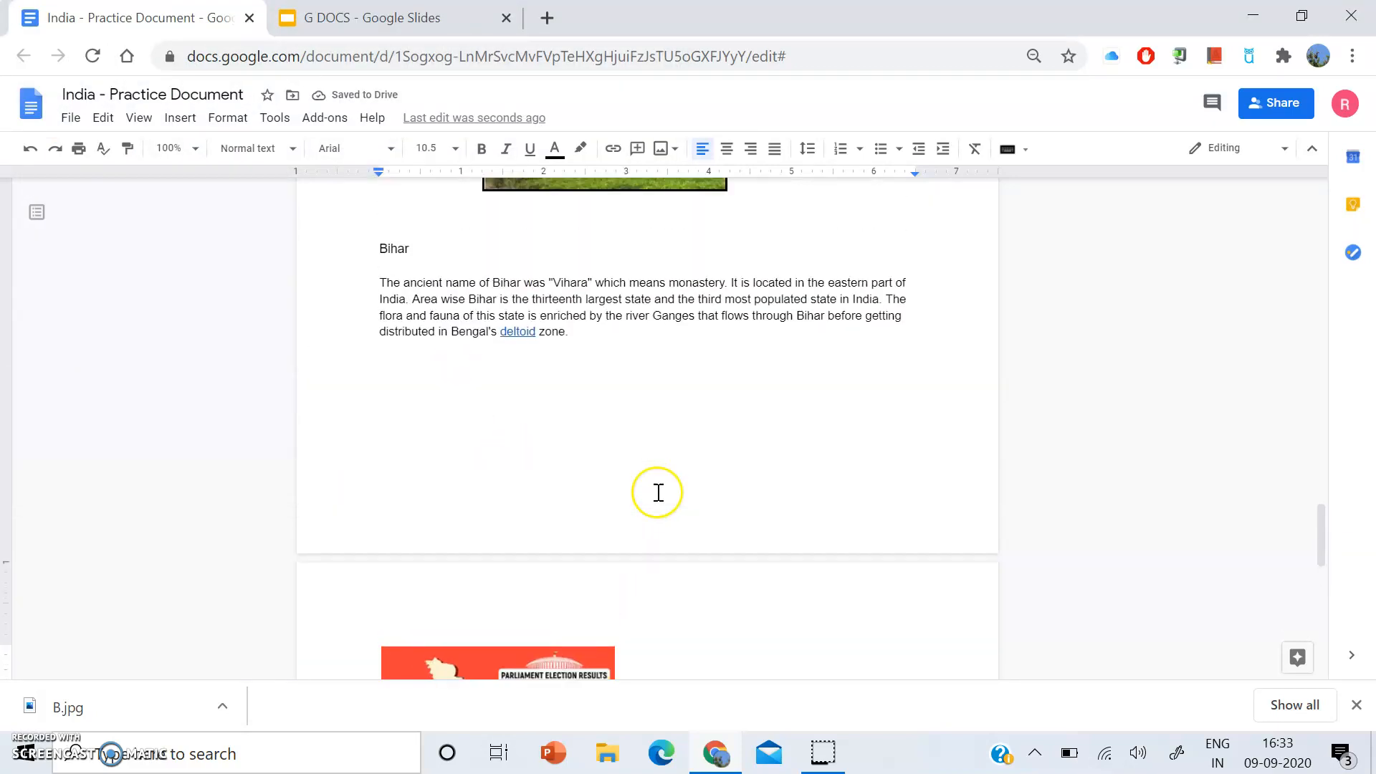
pyautogui.click(417, 369)
pyautogui.click(600, 358)
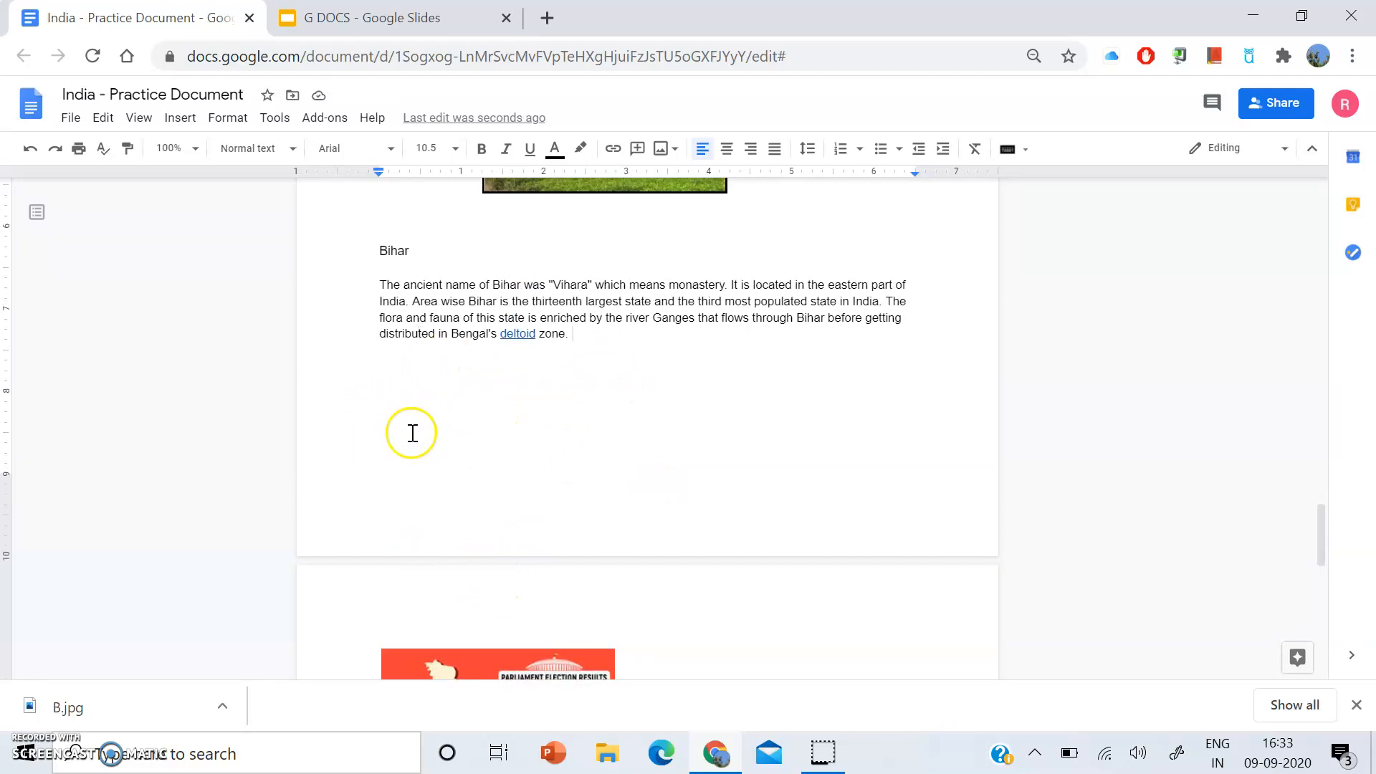
pyautogui.scroll(-2, 501, 561)
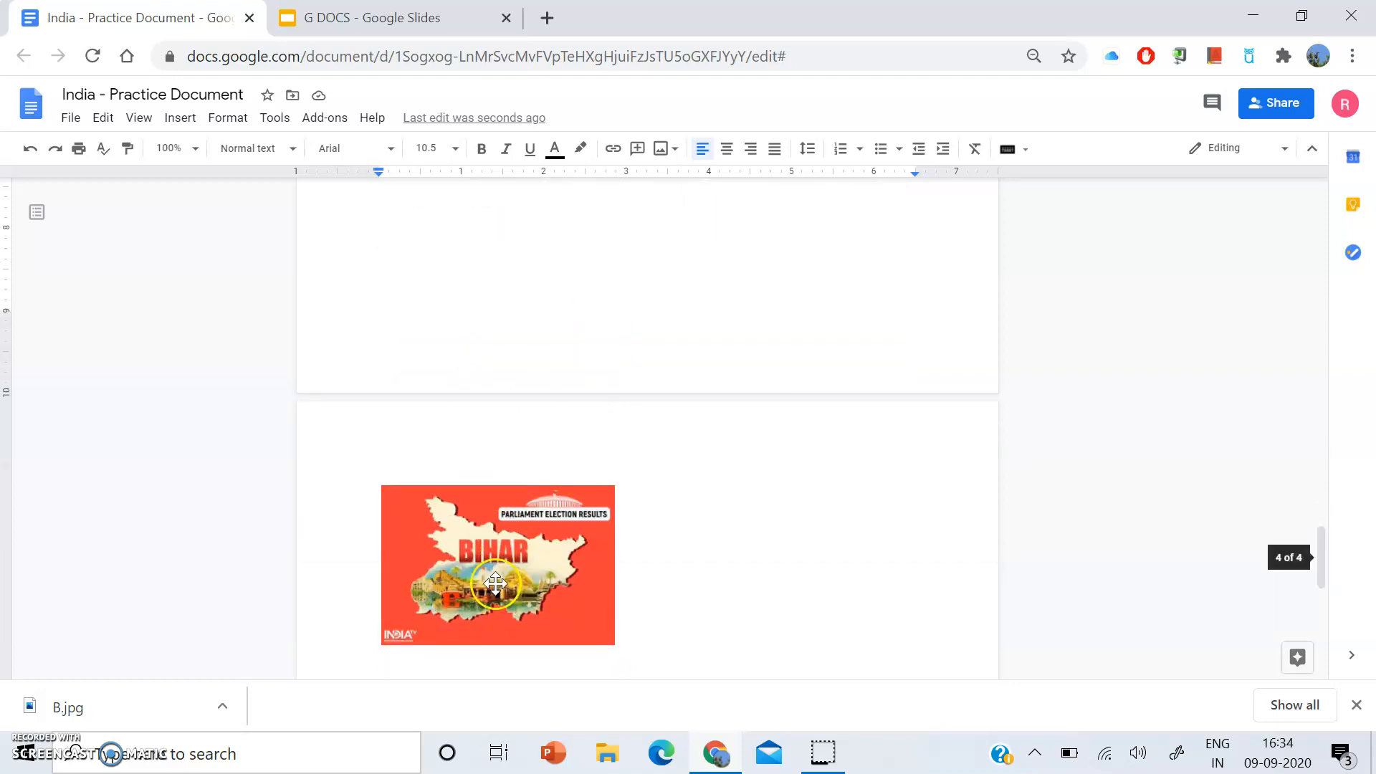
pyautogui.scroll(-2, 494, 581)
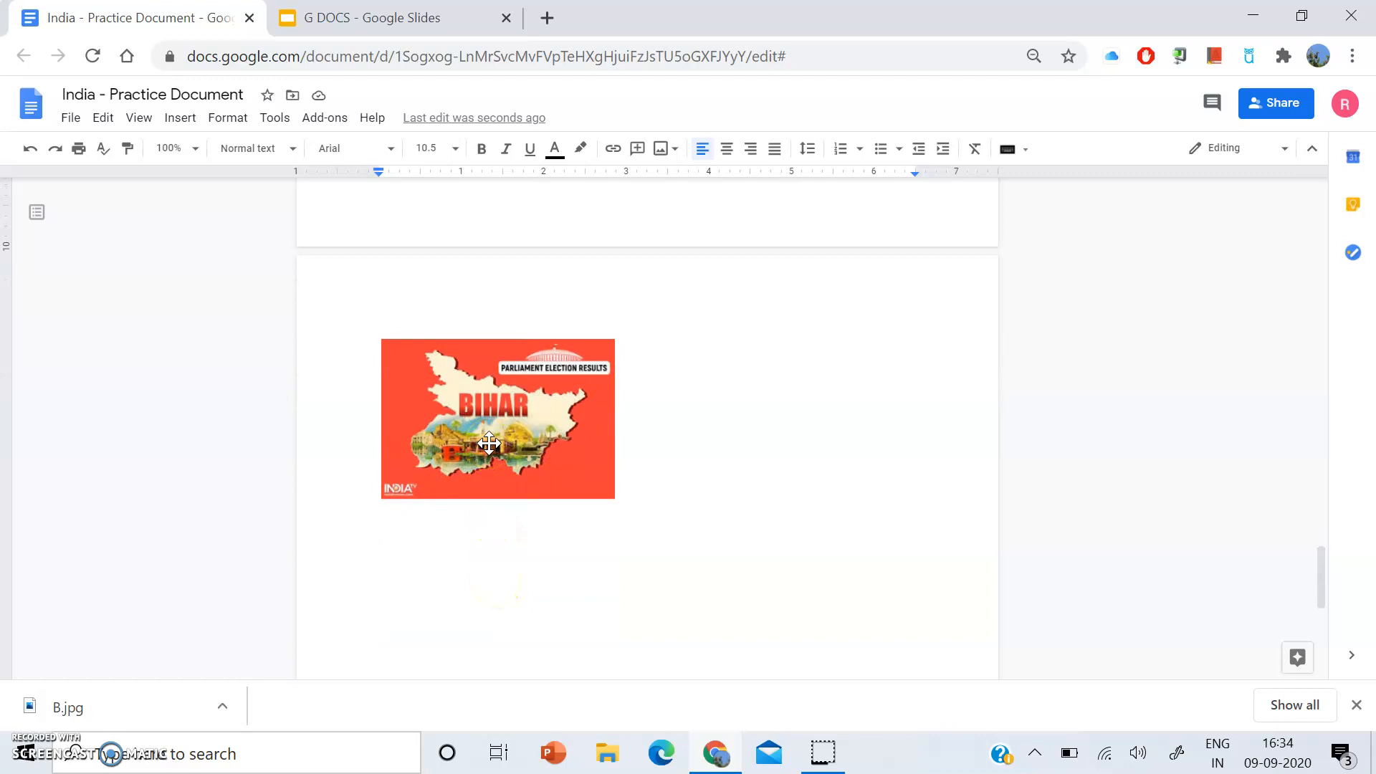
pyautogui.click(30, 151)
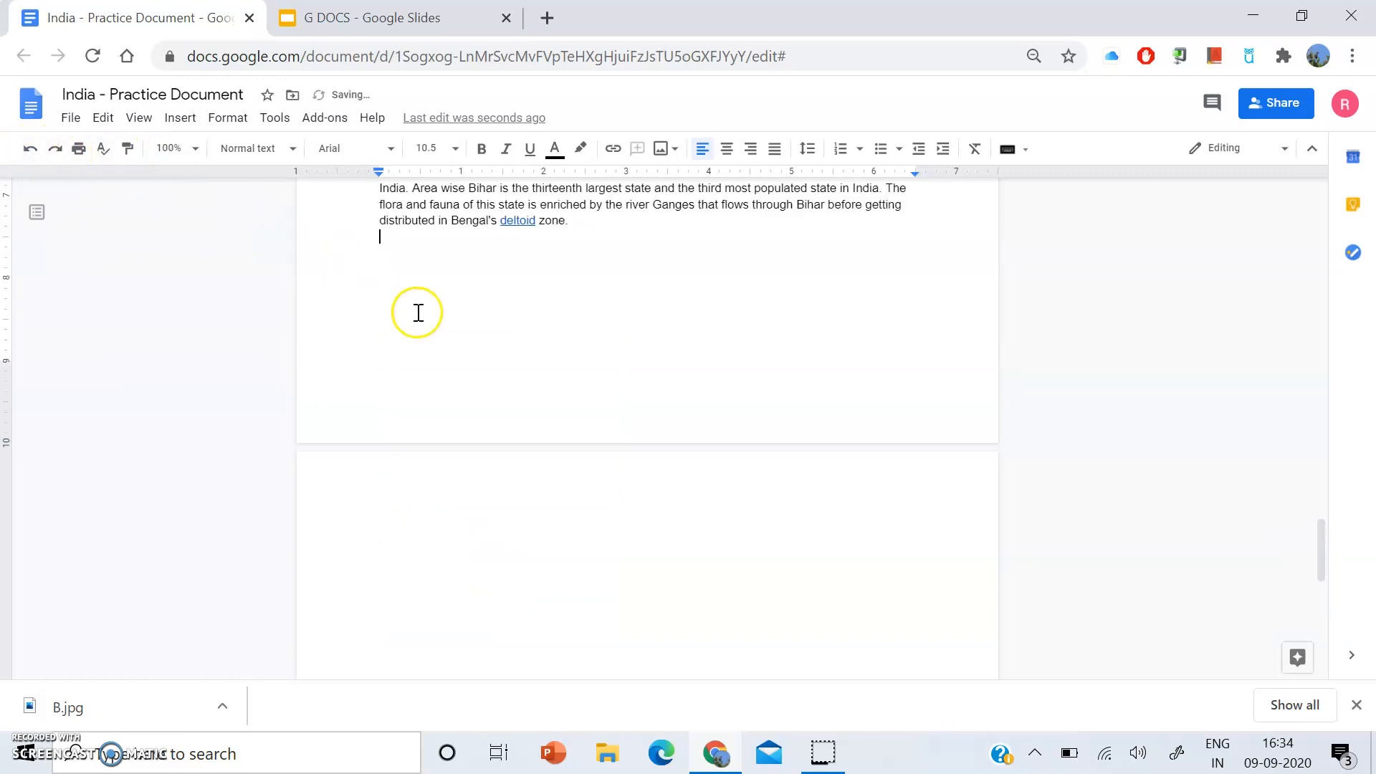
# Step: Search the web for "flowers" images from within the document, browse the results and close the search
pyautogui.click(183, 121)
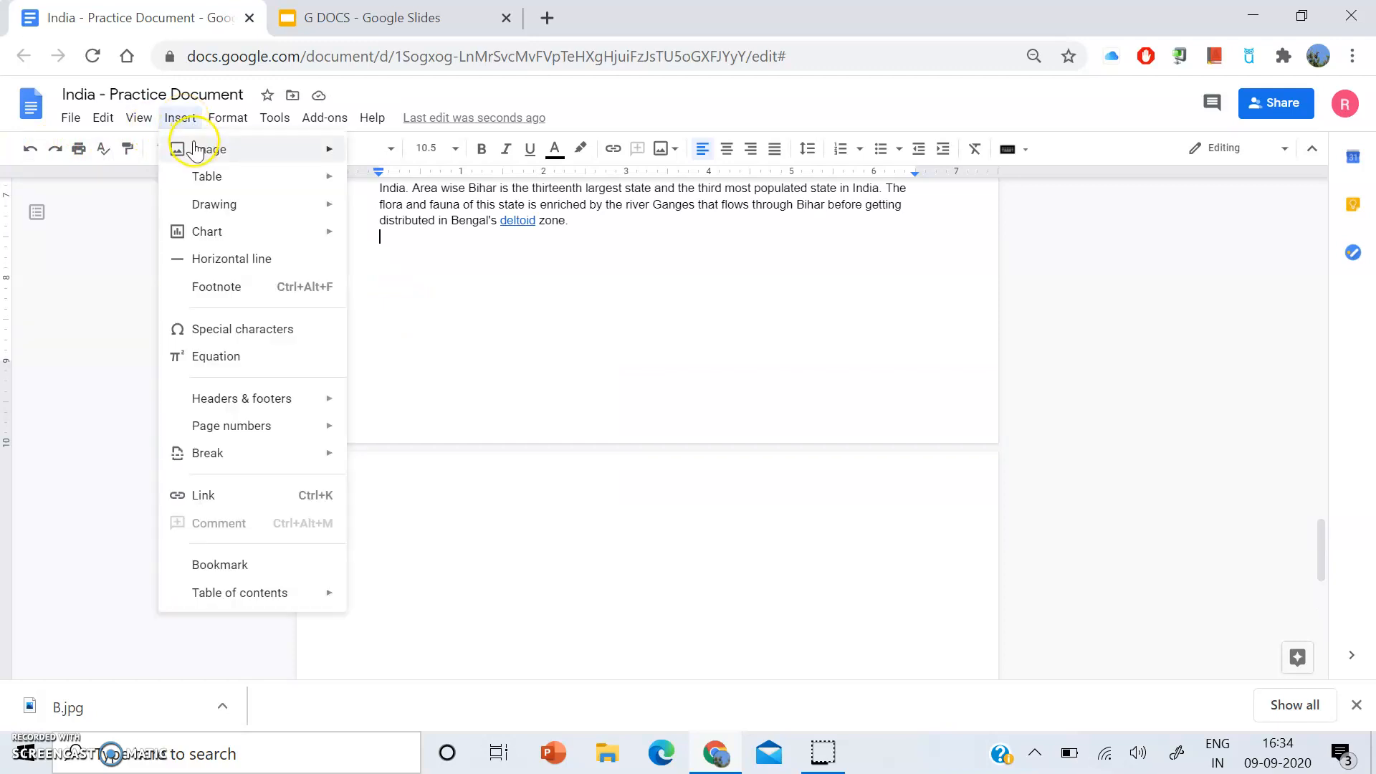
pyautogui.moveTo(198, 157)
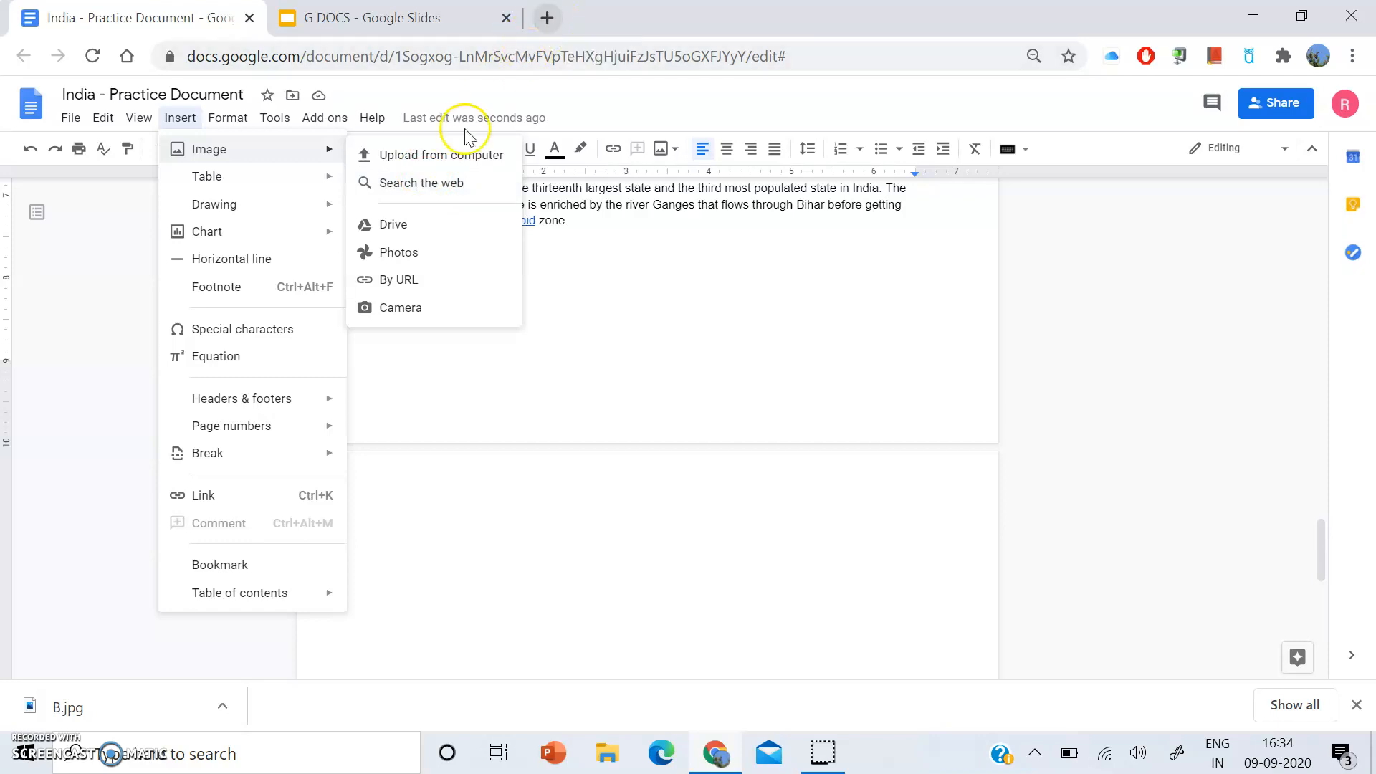
pyautogui.click(404, 188)
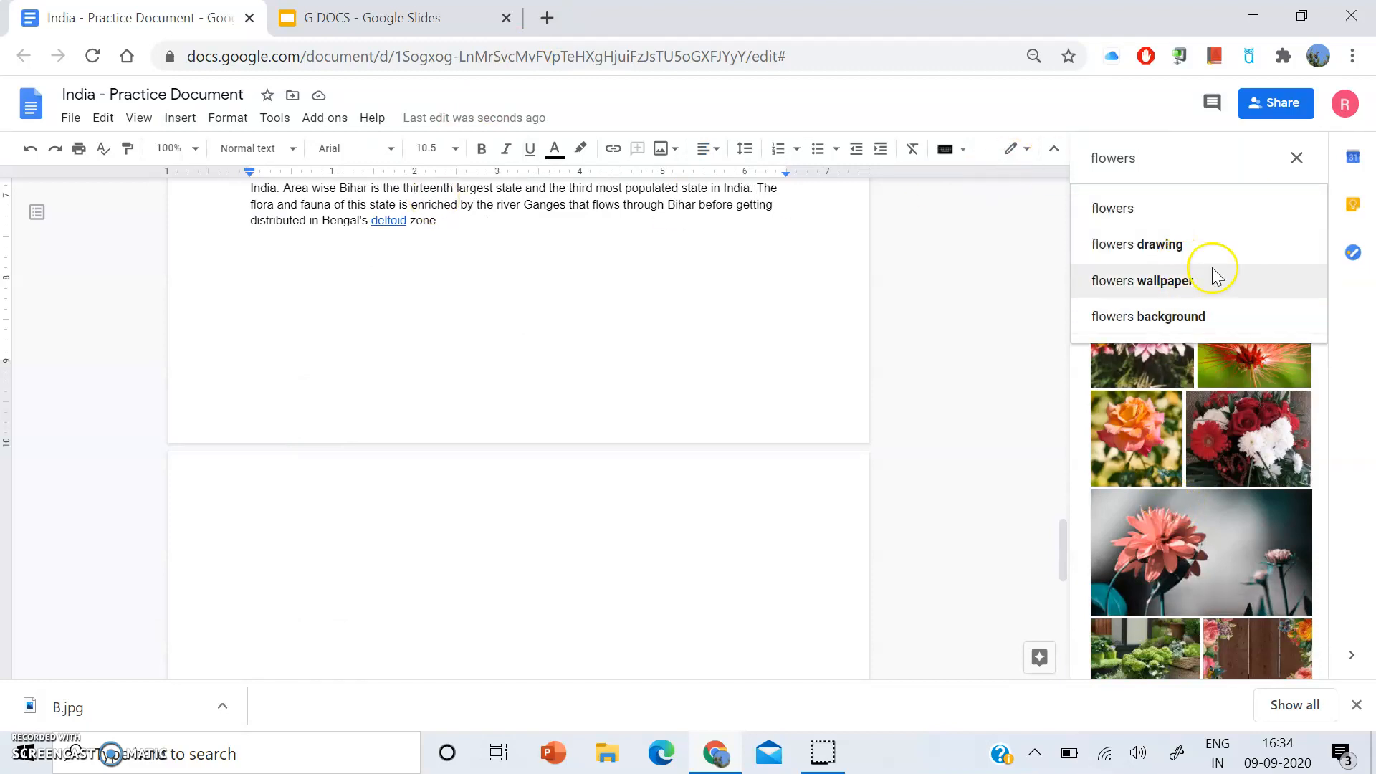
pyautogui.scroll(3, 1176, 556)
pyautogui.scroll(2, 1177, 555)
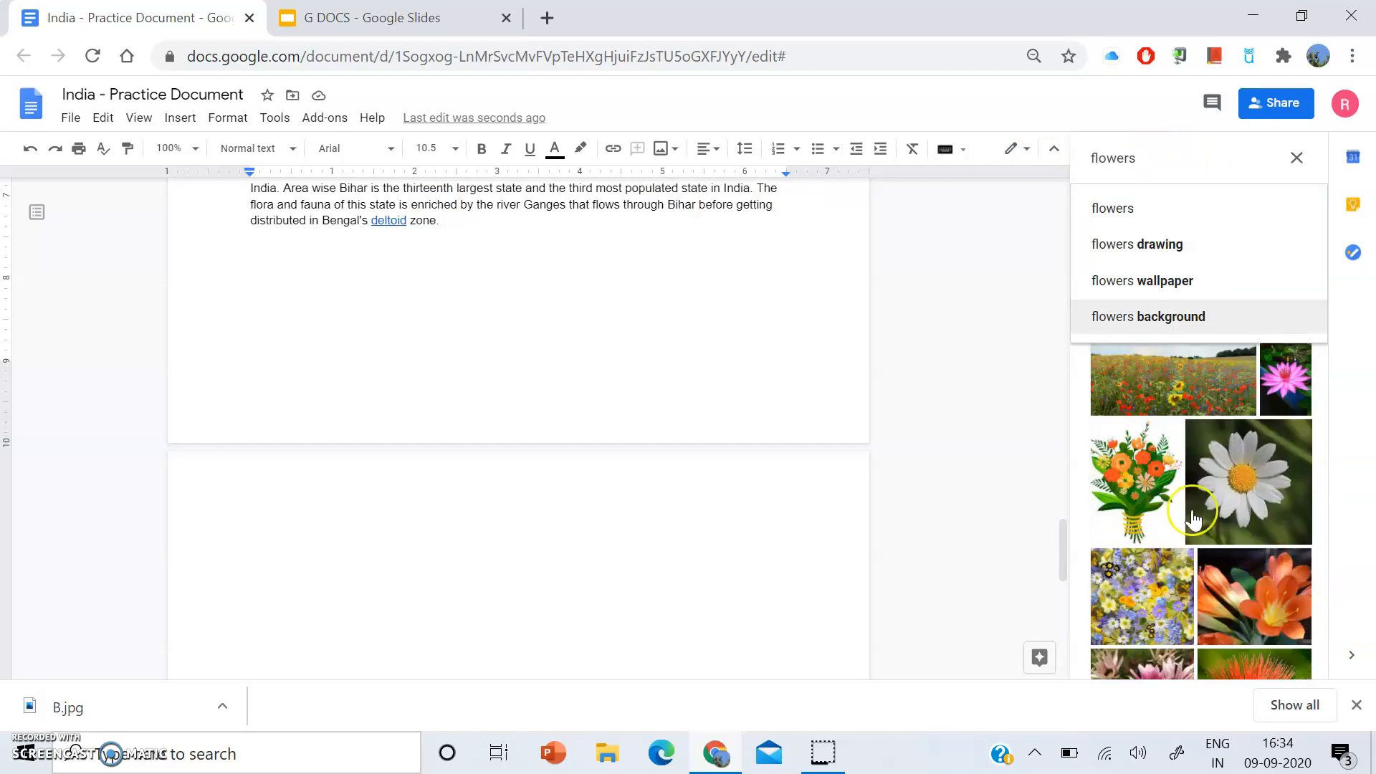
pyautogui.click(1297, 157)
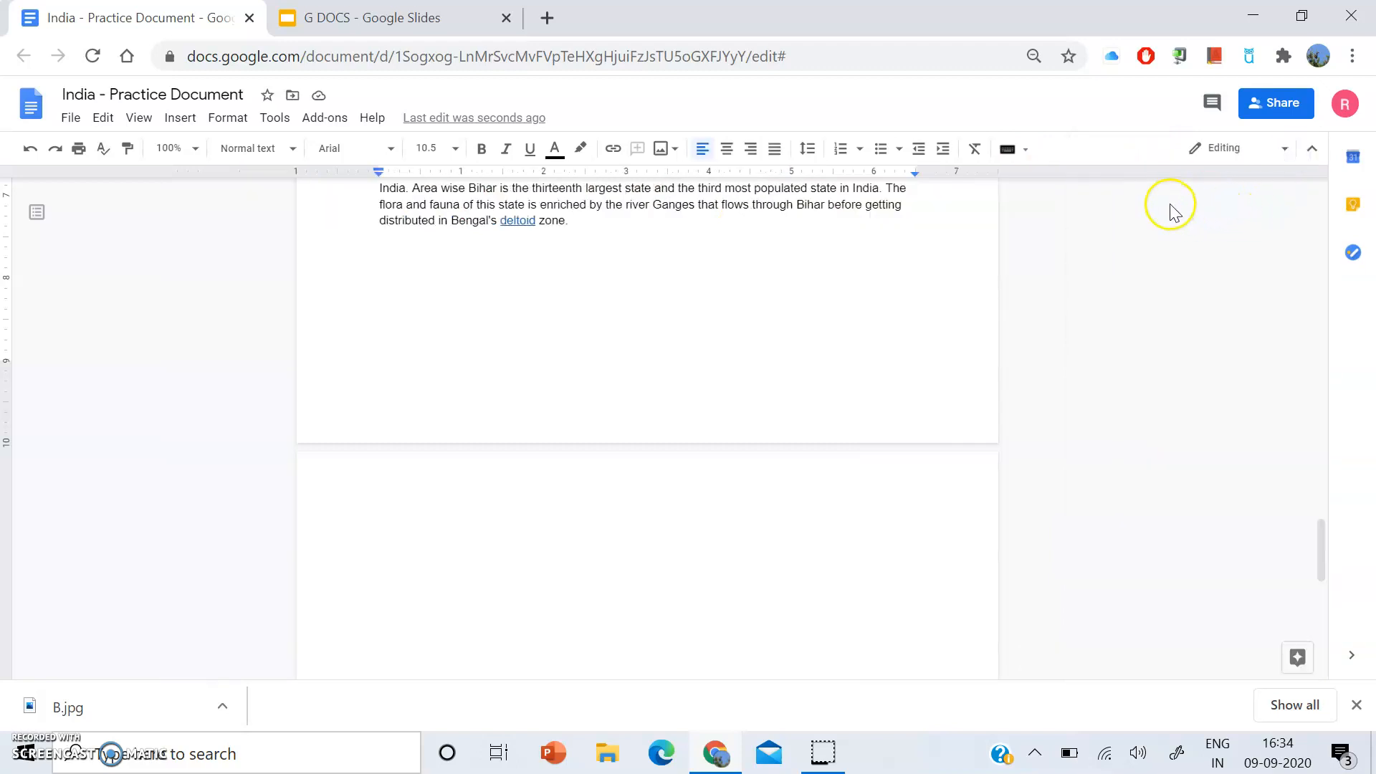
# Step: Search the web for "map" images from within the document, replacing the previous "flowers" search
pyautogui.click(177, 121)
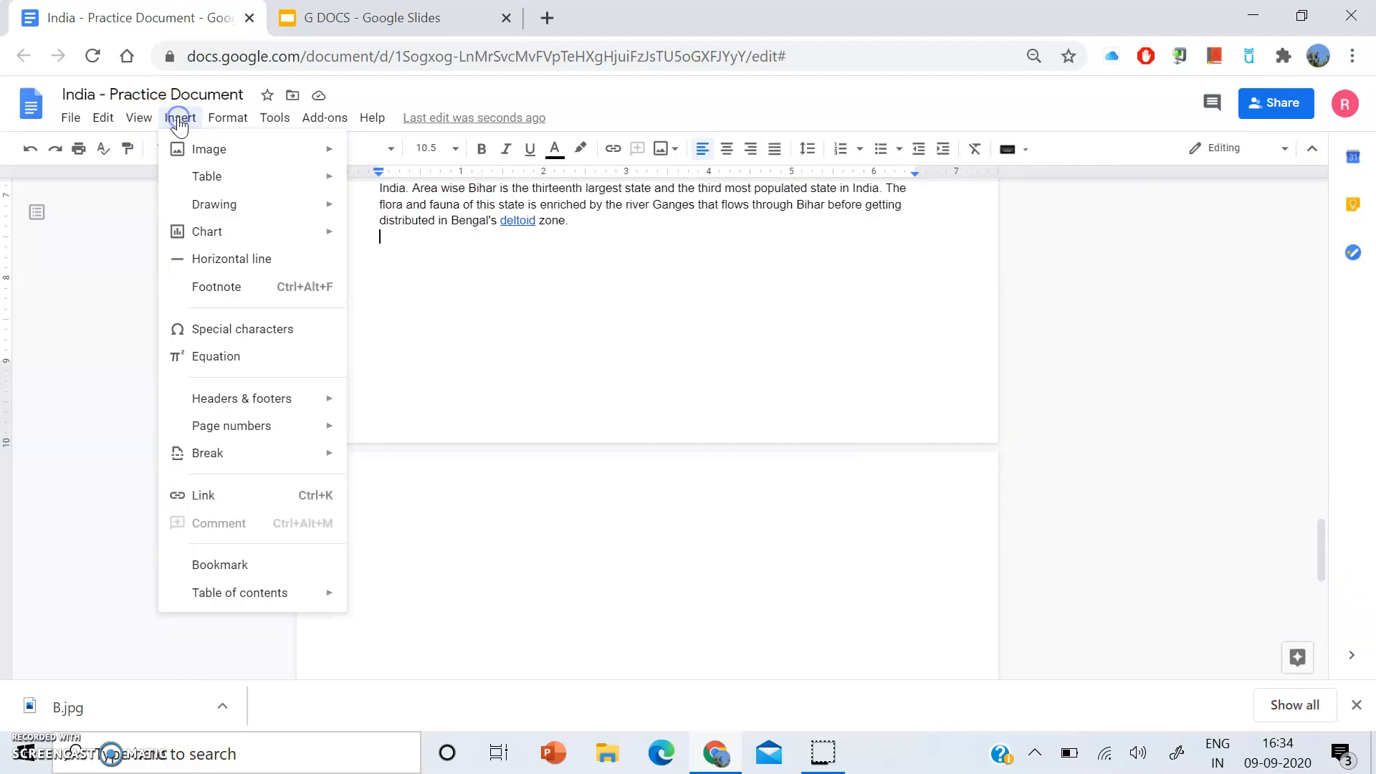
pyautogui.moveTo(344, 154)
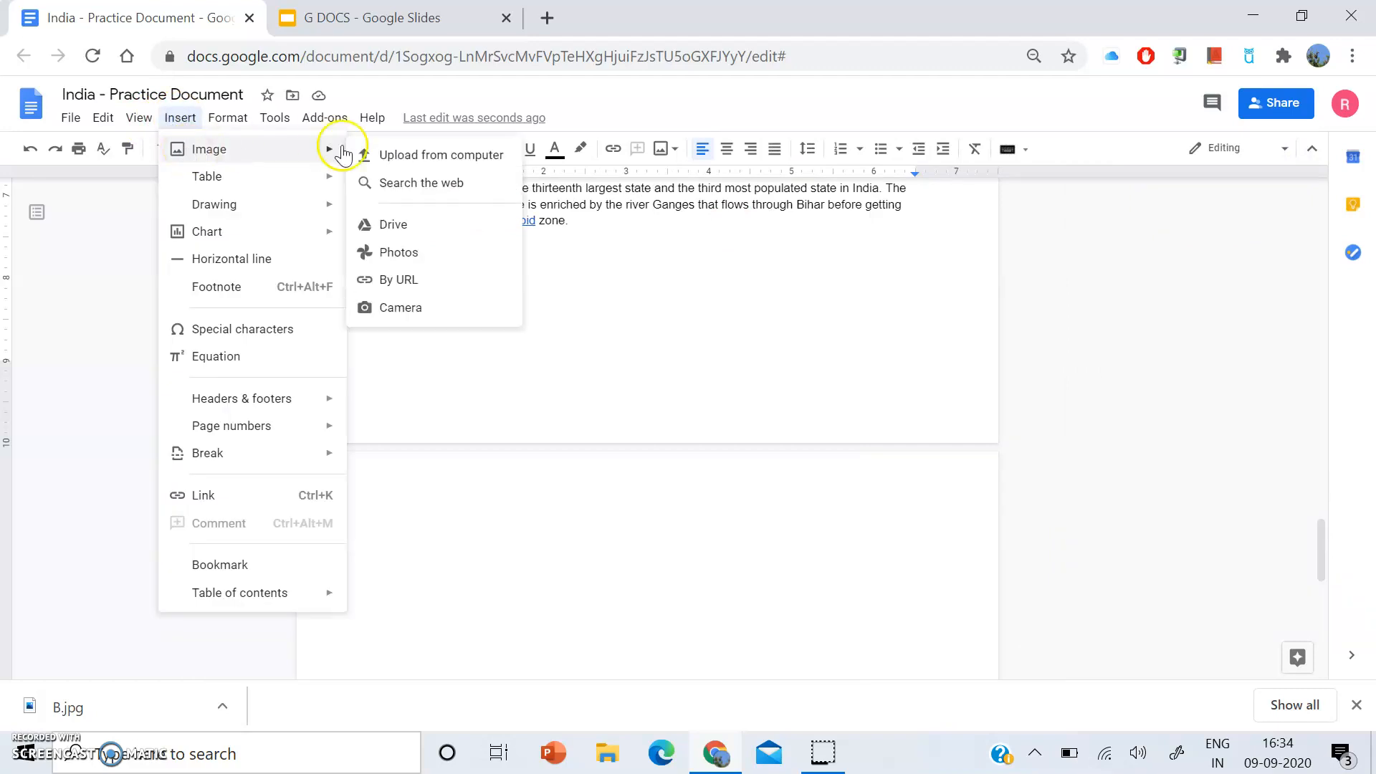
pyautogui.click(416, 184)
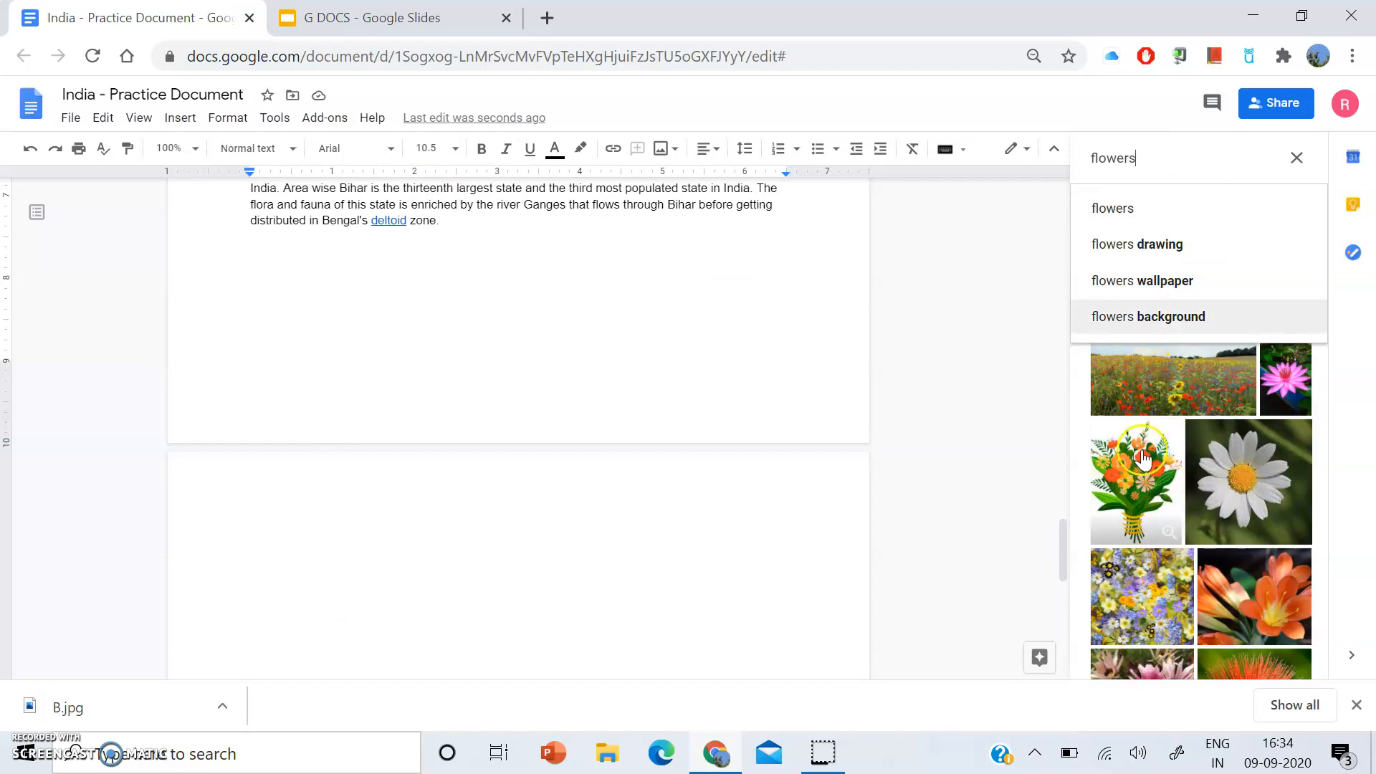
pyautogui.moveTo(1149, 157); pyautogui.dragTo(1079, 165)
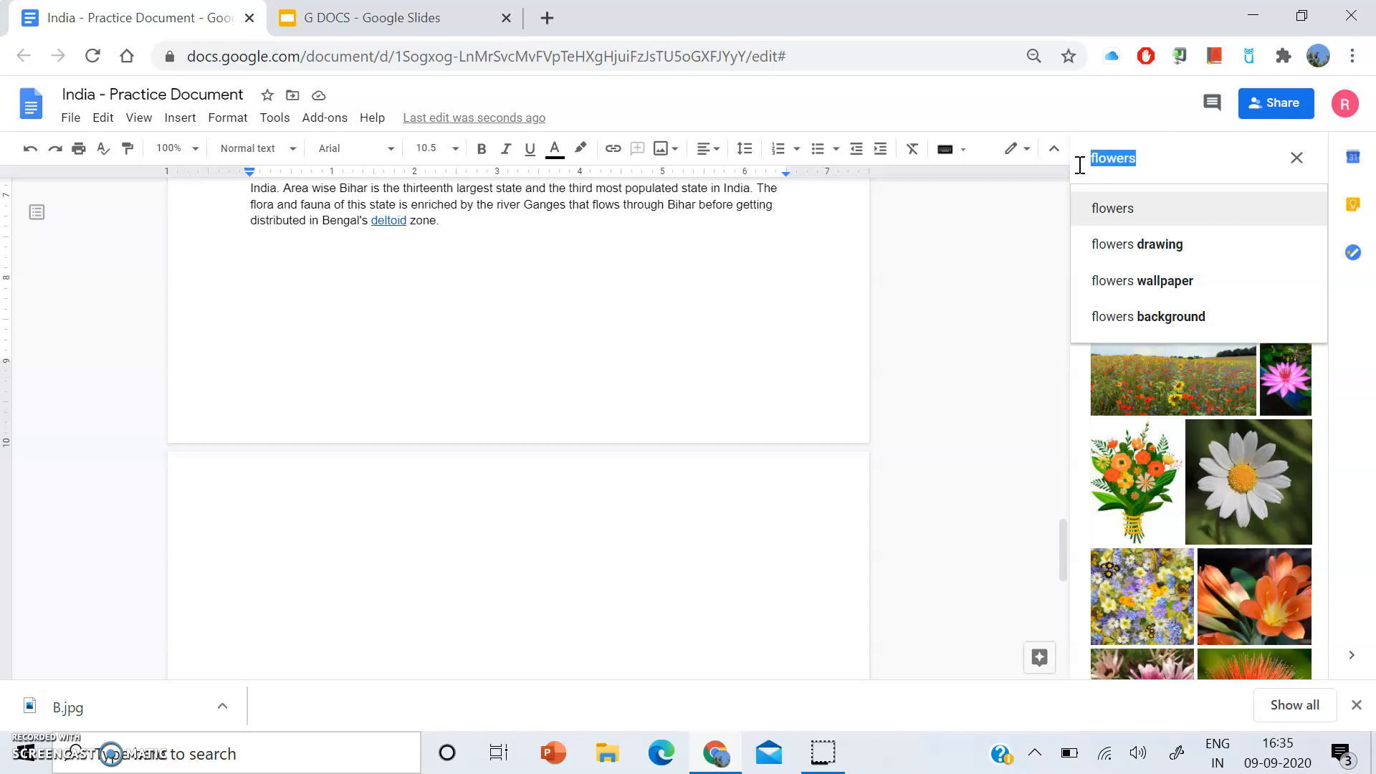
pyautogui.write('map')
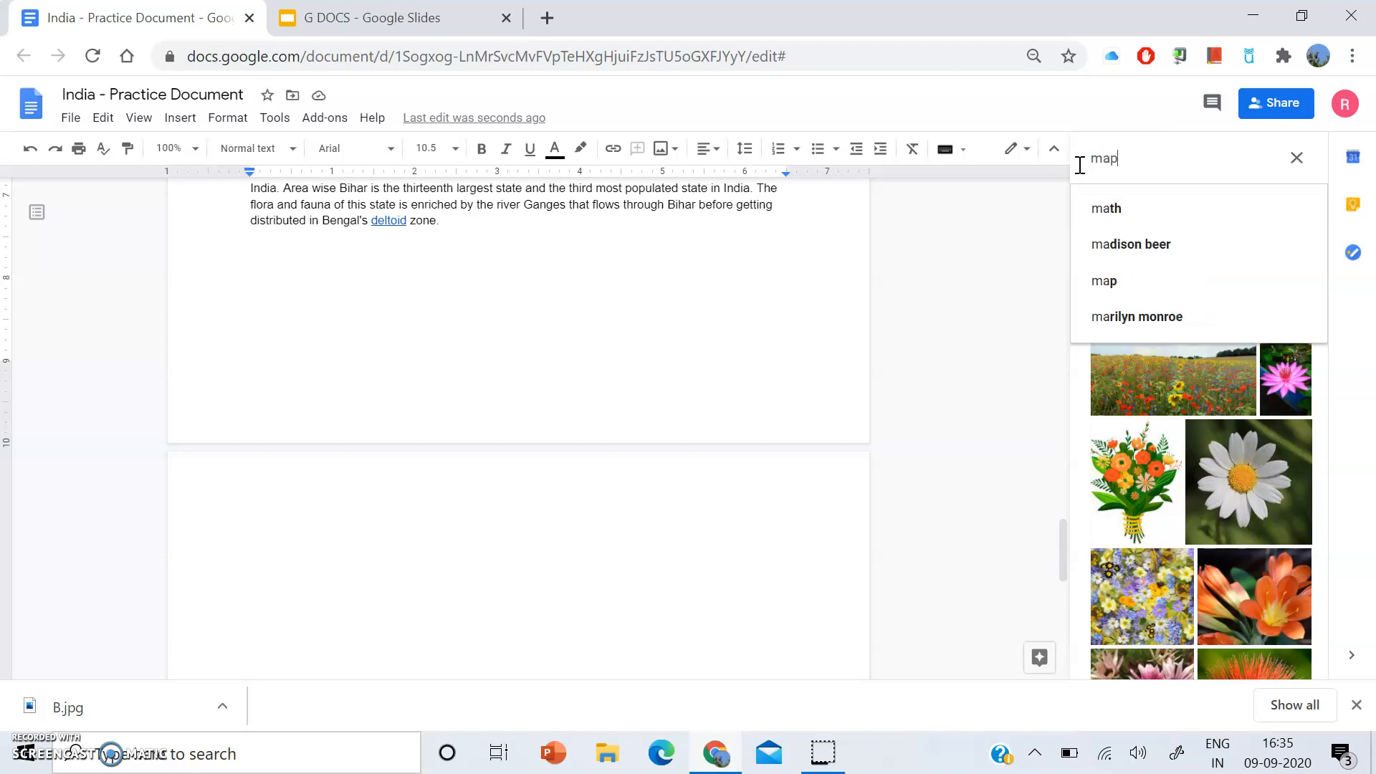
pyautogui.click(1090, 170)
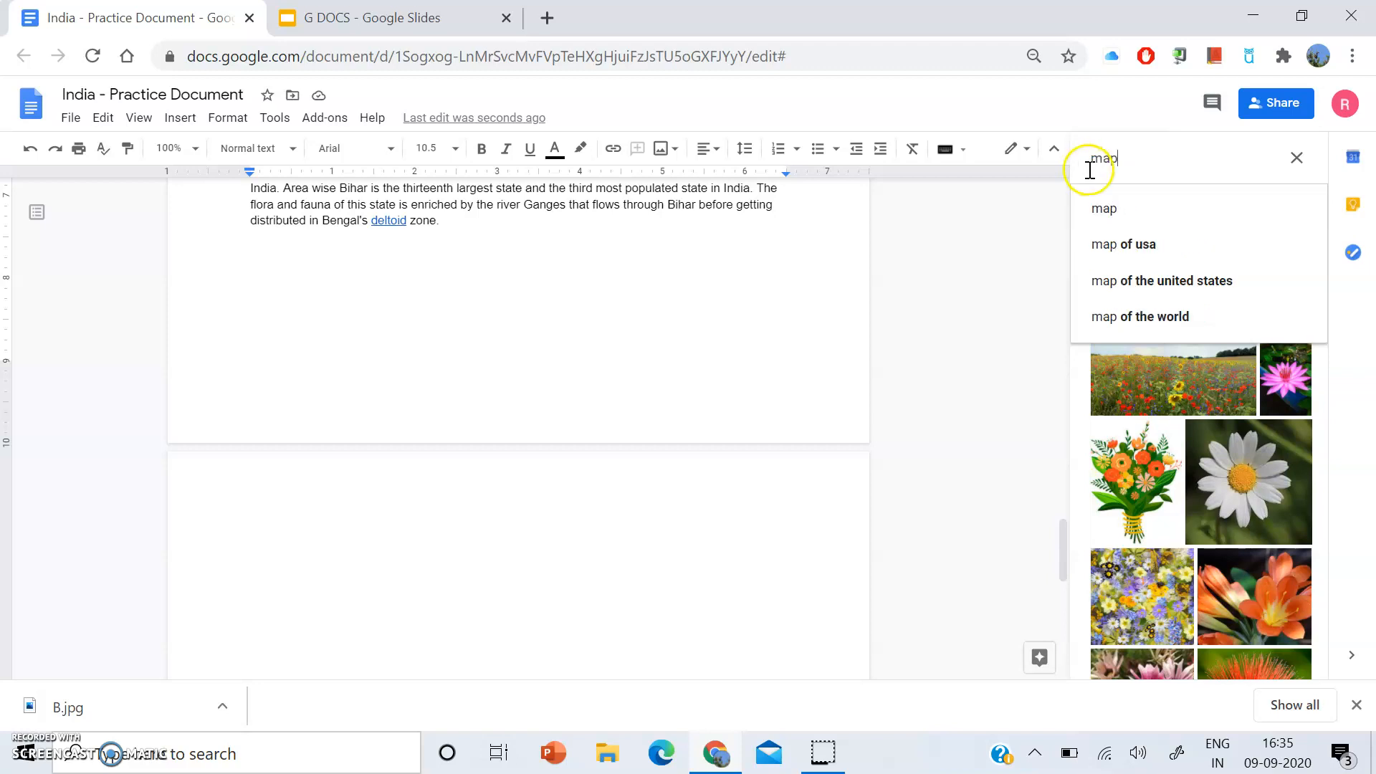
pyautogui.click(1104, 209)
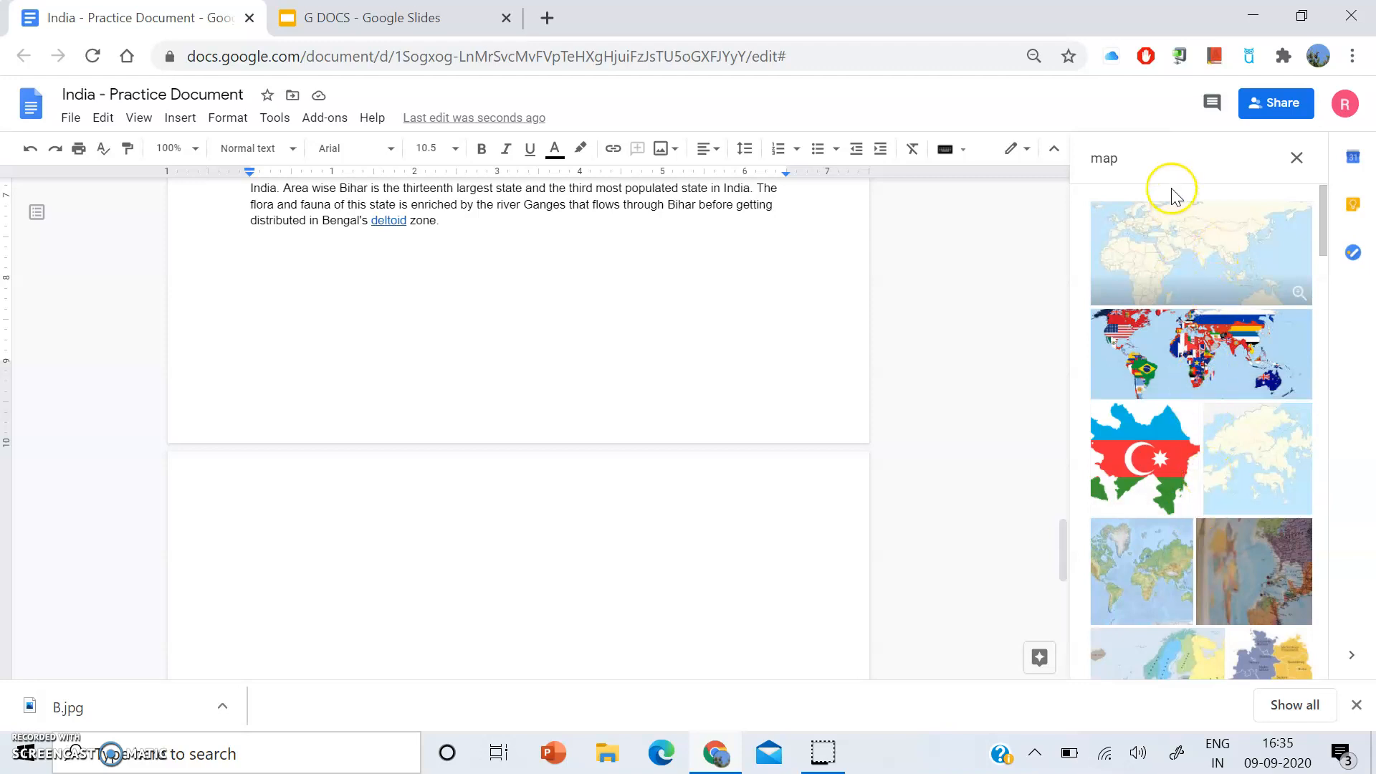
# Step: Change the web image search to "bihar map" and insert the first coloured district map into the document
pyautogui.moveTo(1127, 157); pyautogui.dragTo(1079, 160)
pyautogui.write('bihar')
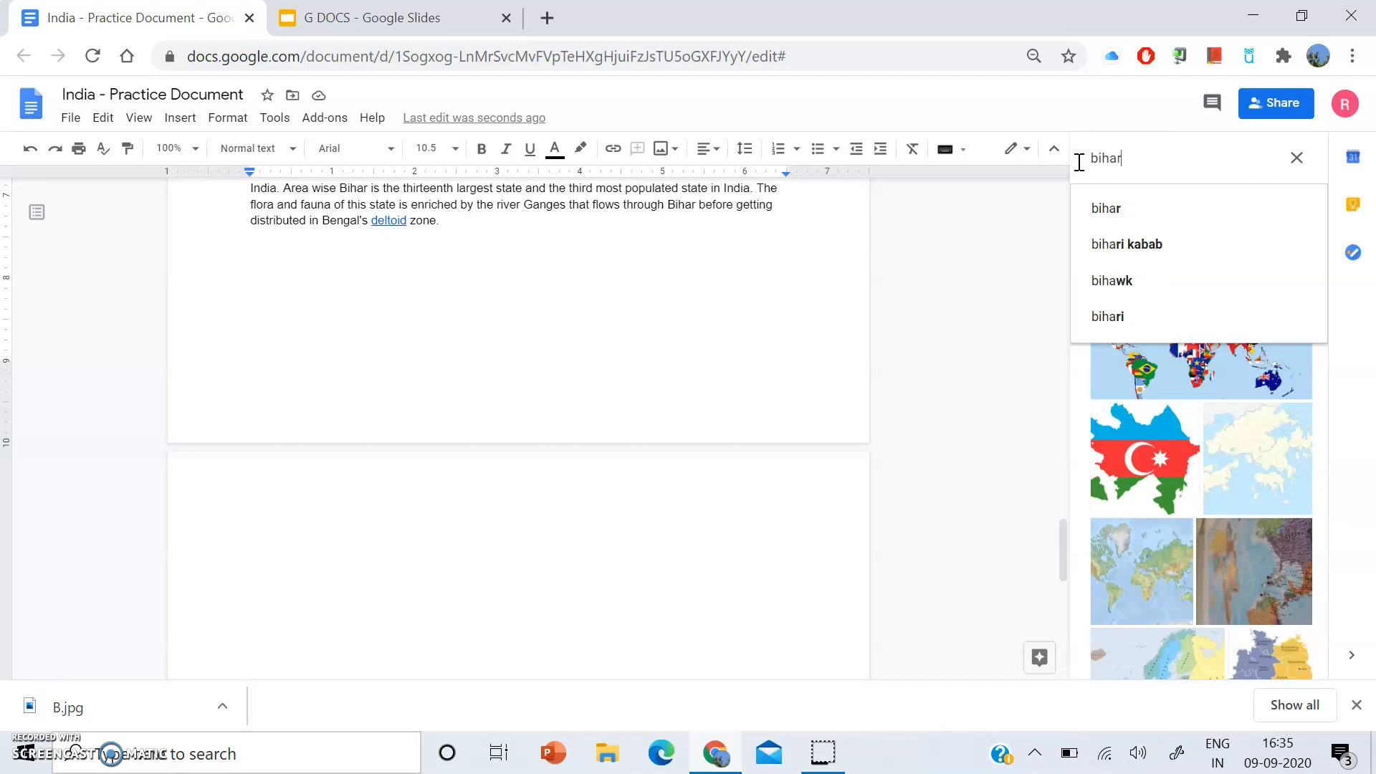
pyautogui.write(' map')
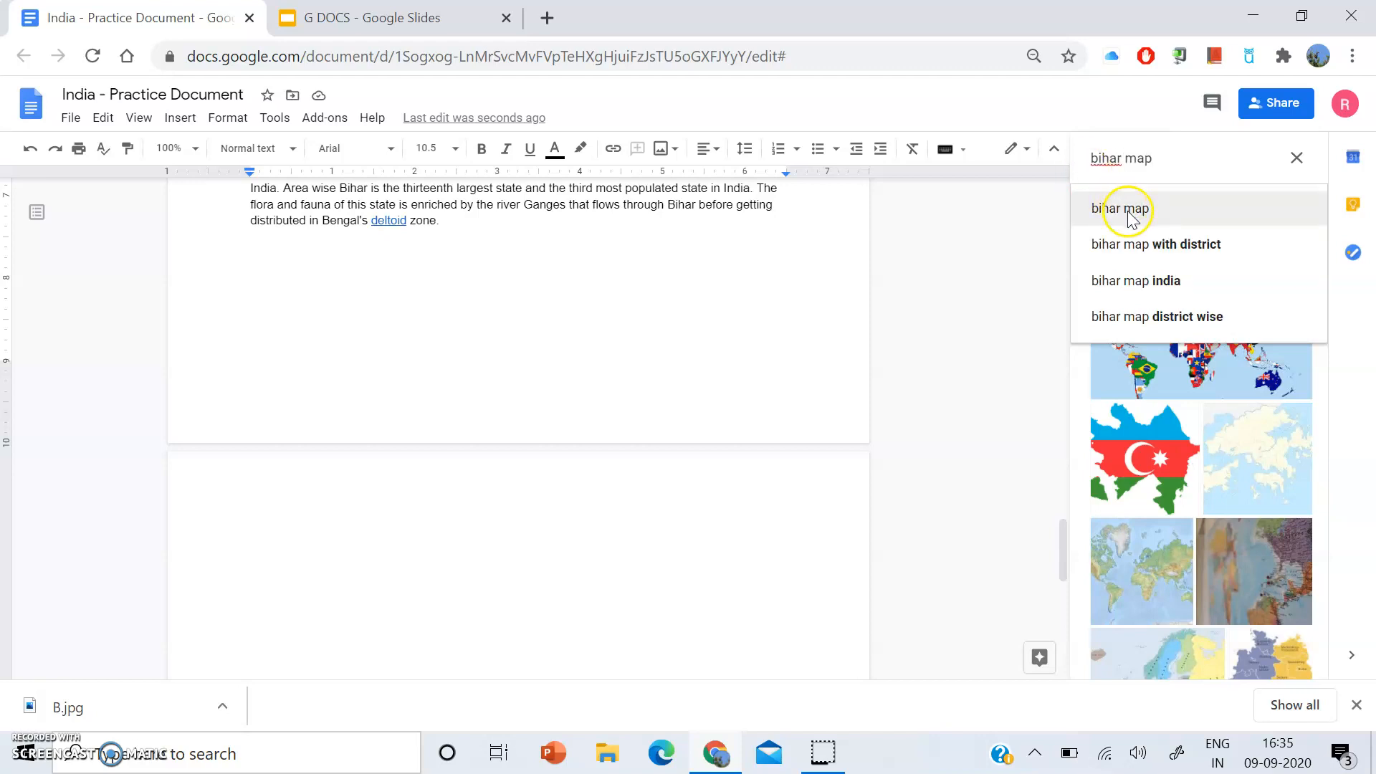
pyautogui.click(1127, 212)
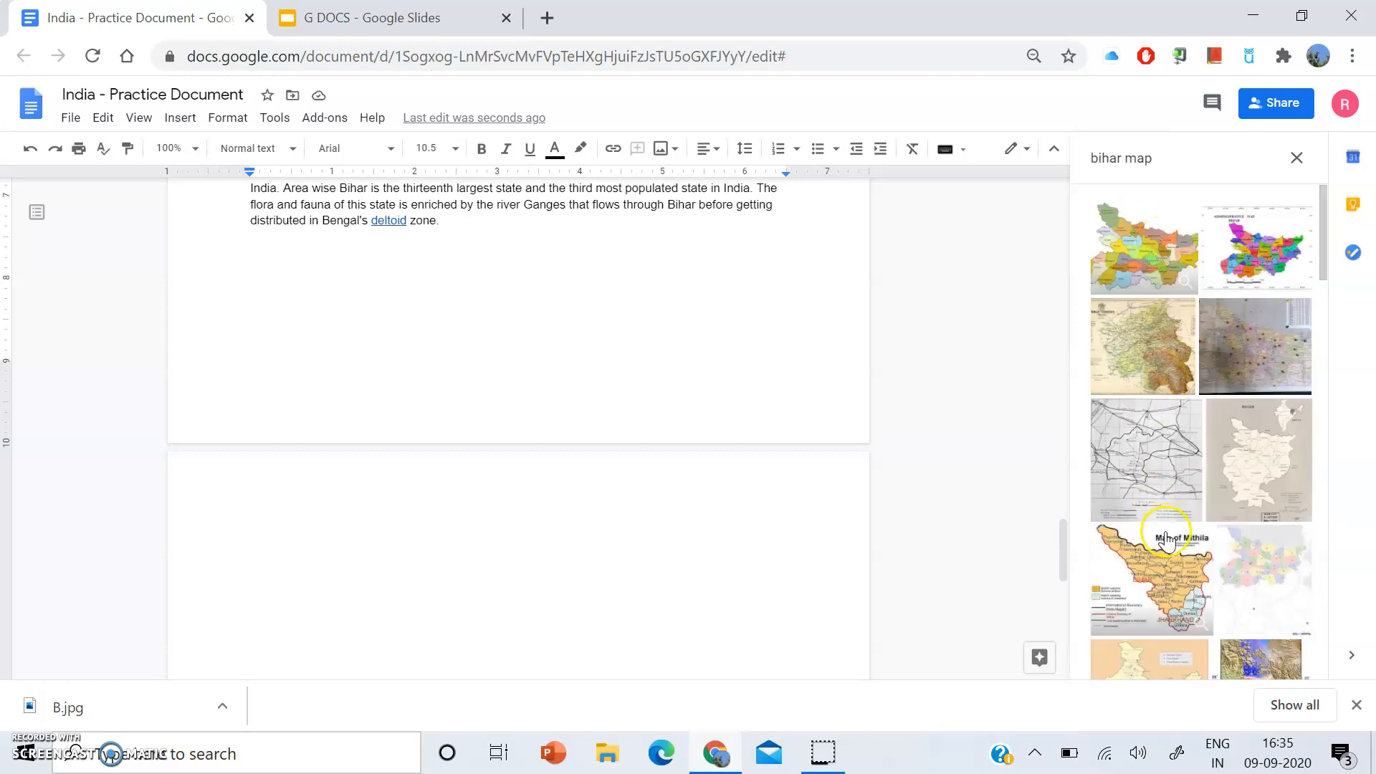
pyautogui.click(1147, 265)
pyautogui.click(1272, 657)
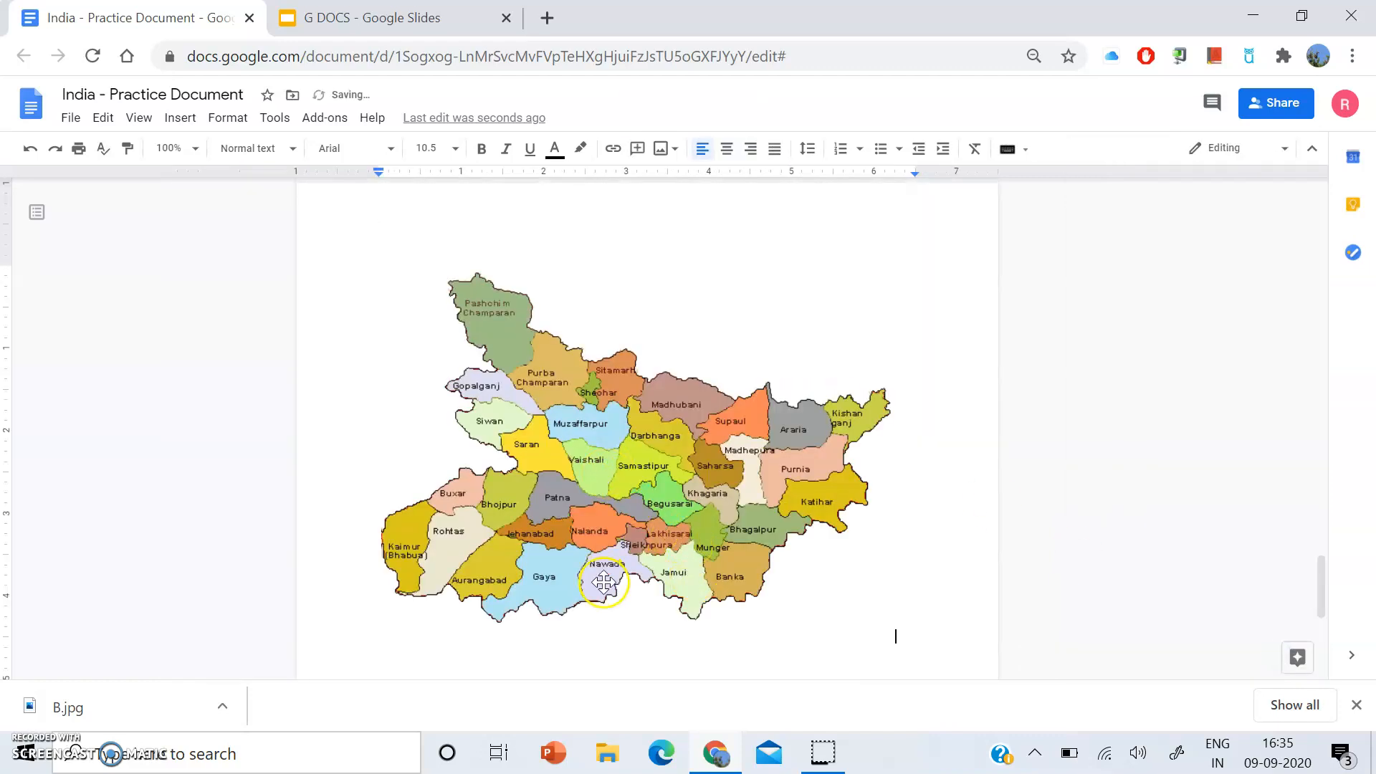
# Step: Check the placement of the Bihar district map and undo its insertion
pyautogui.scroll(-2, 603, 582)
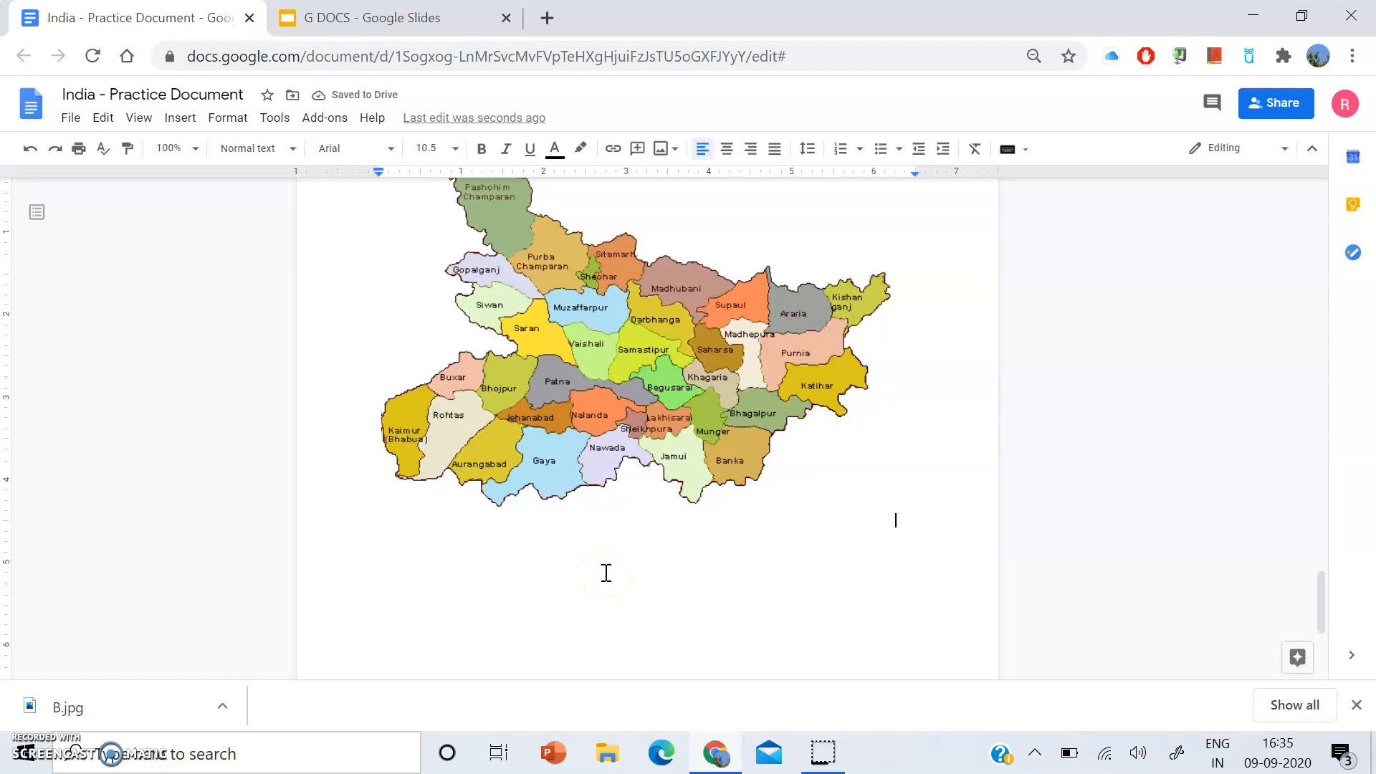
pyautogui.scroll(2, 606, 572)
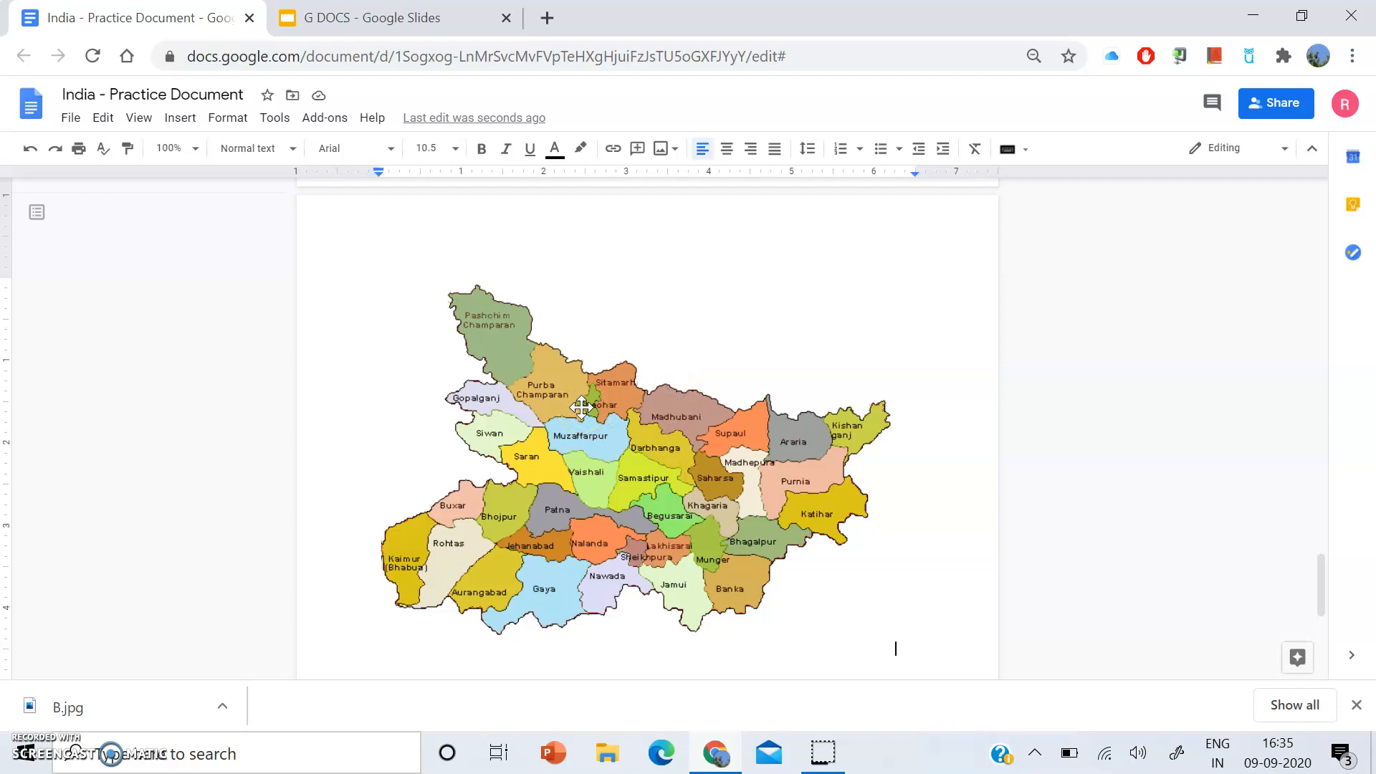
pyautogui.click(548, 424)
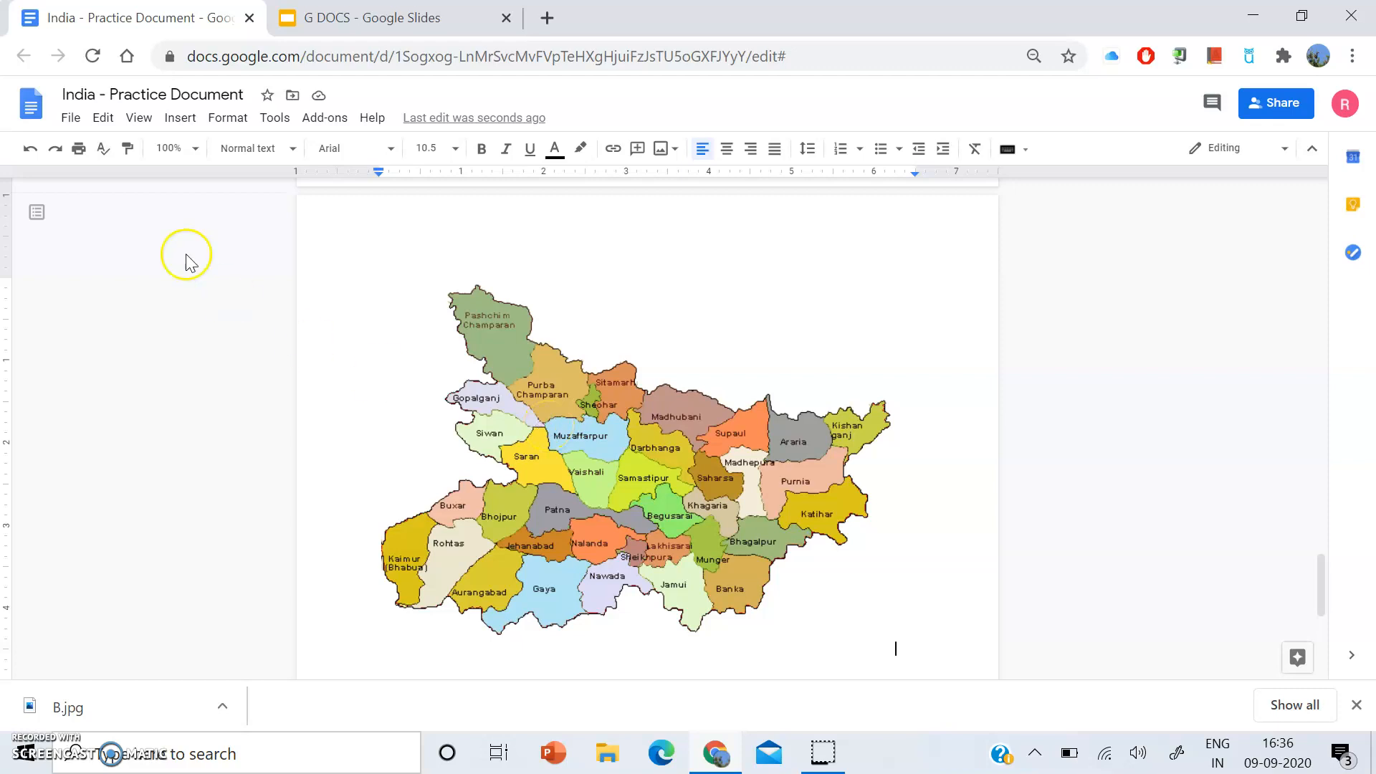
pyautogui.click(28, 149)
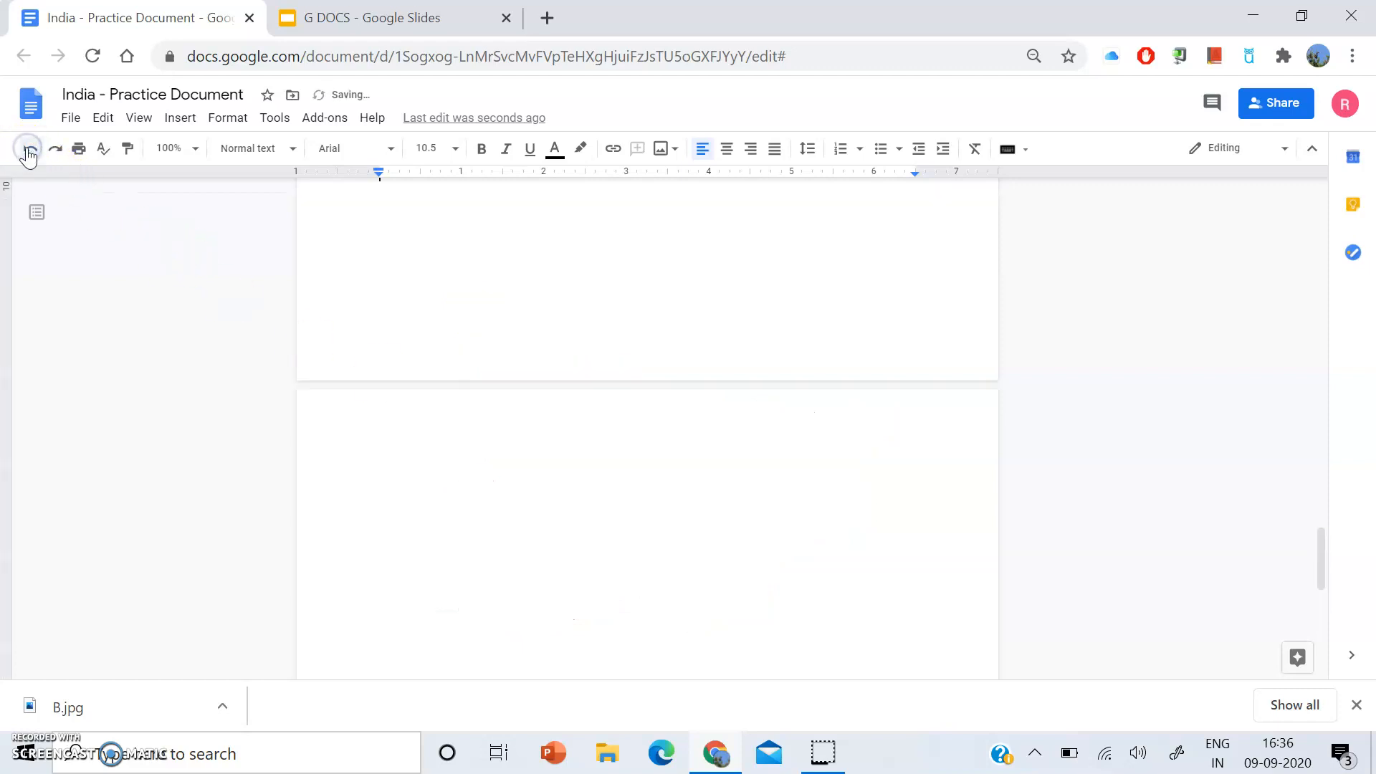
# Step: Insert the image A.jpg from Google Drive's recent files below the Bihar paragraph, and undo its insertion
pyautogui.click(181, 119)
pyautogui.moveTo(198, 159)
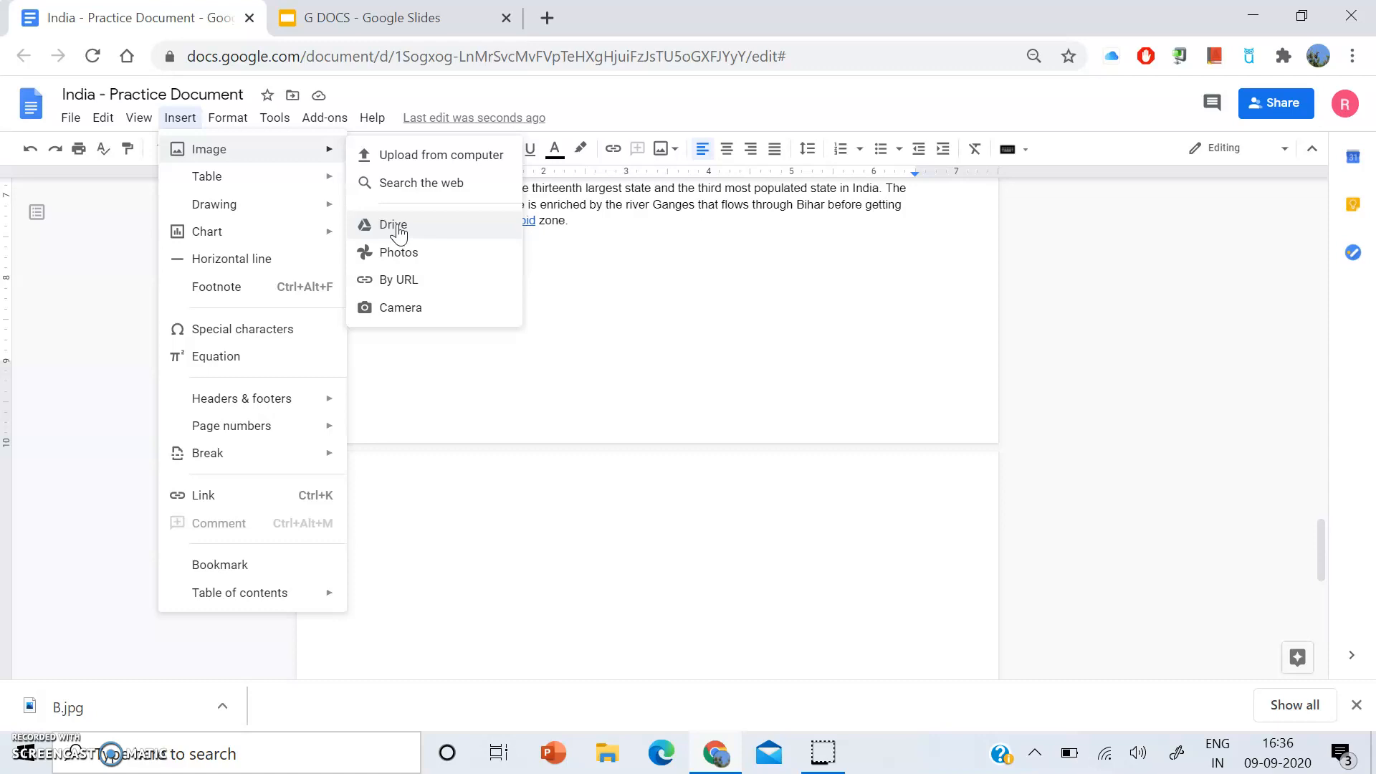
pyautogui.click(396, 226)
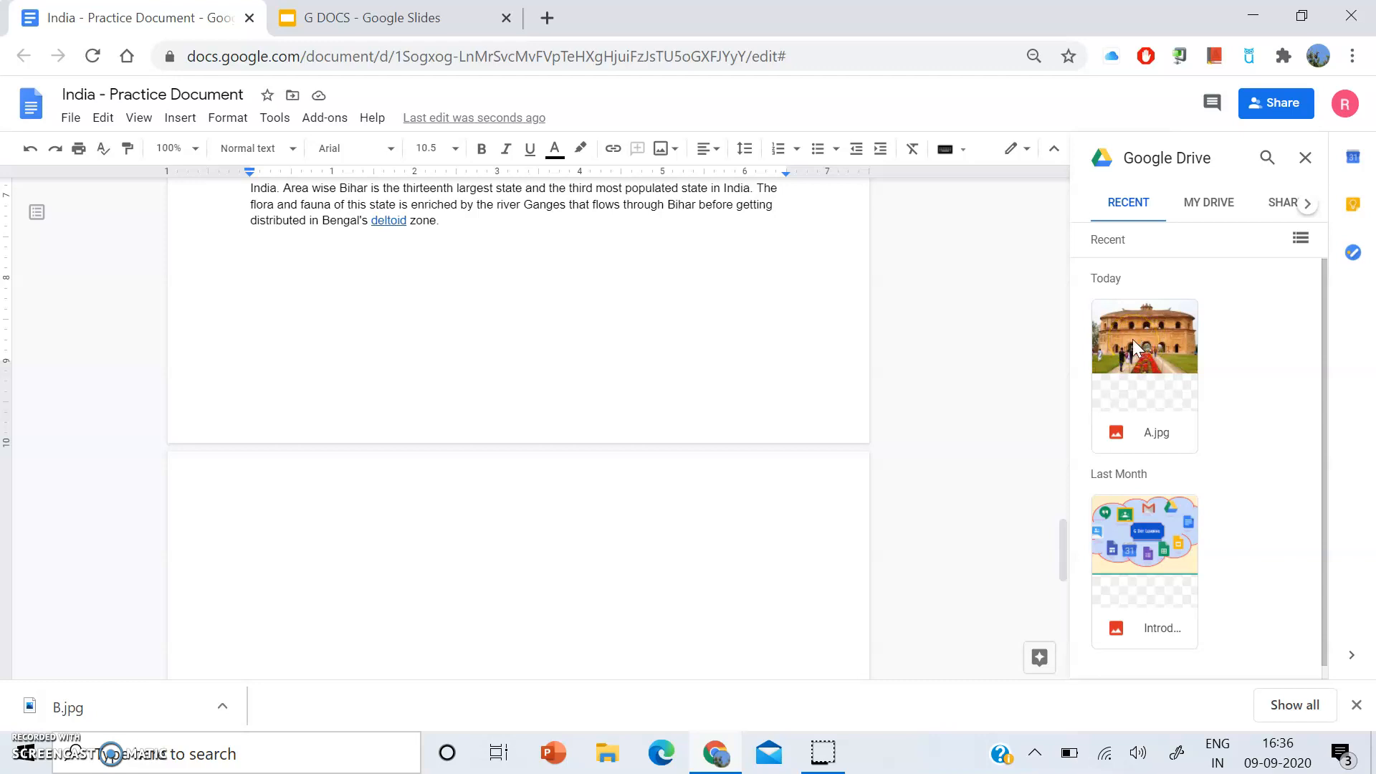
pyautogui.click(1130, 334)
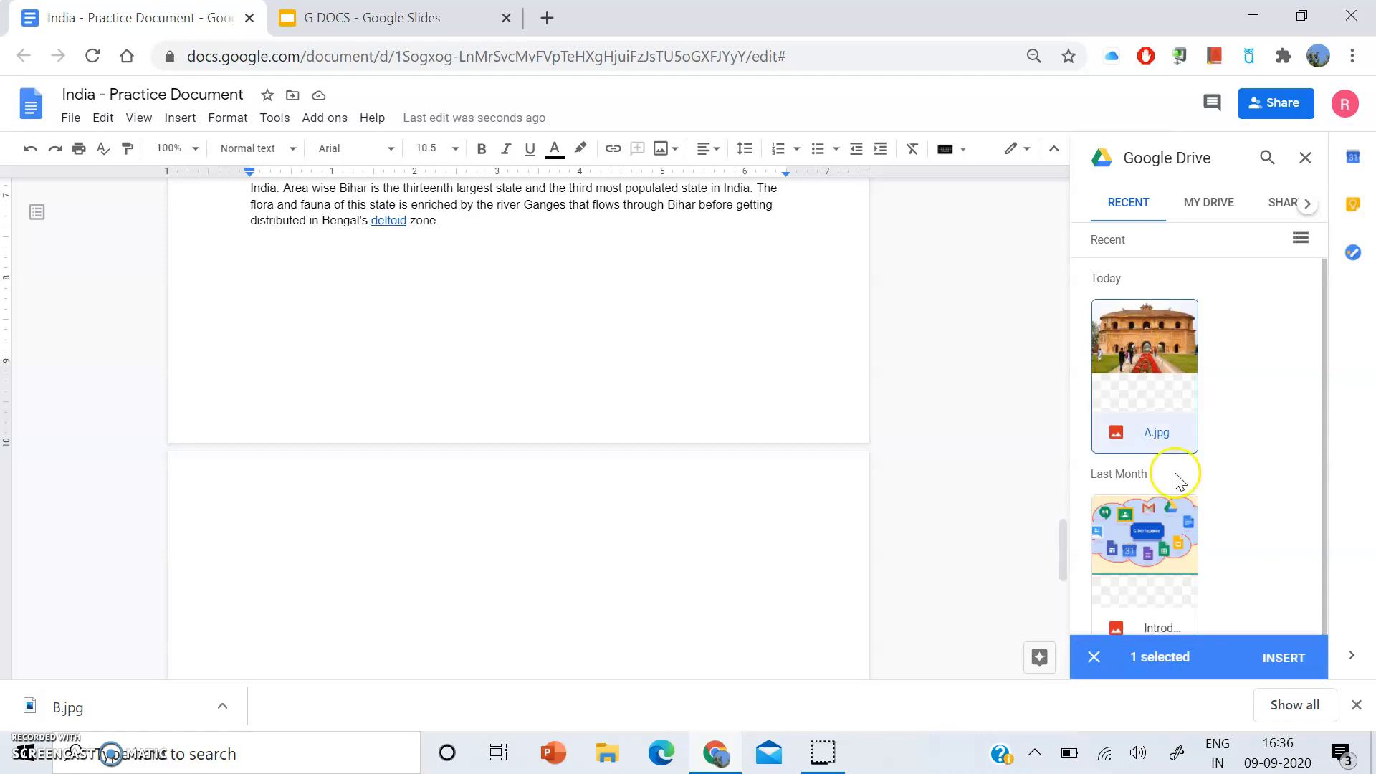
pyautogui.click(1285, 672)
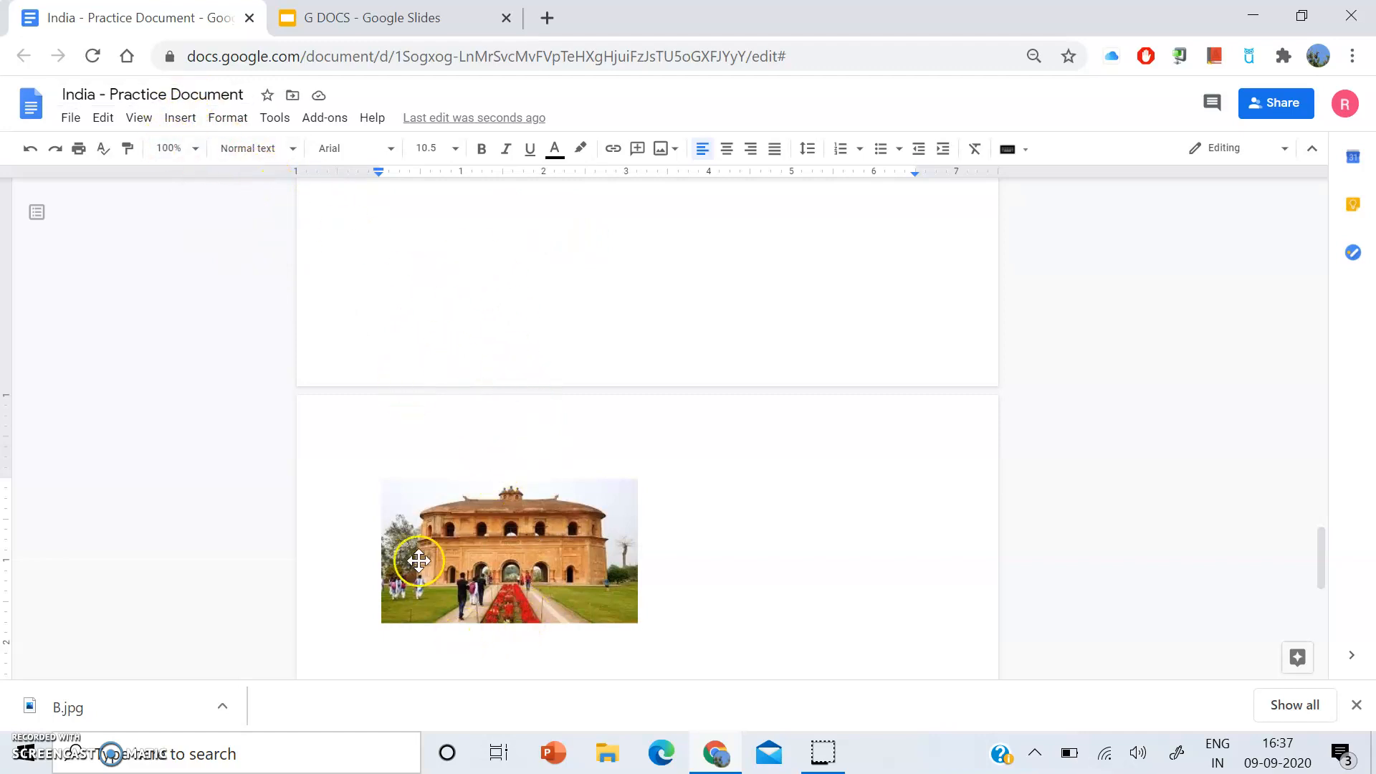
pyautogui.click(30, 148)
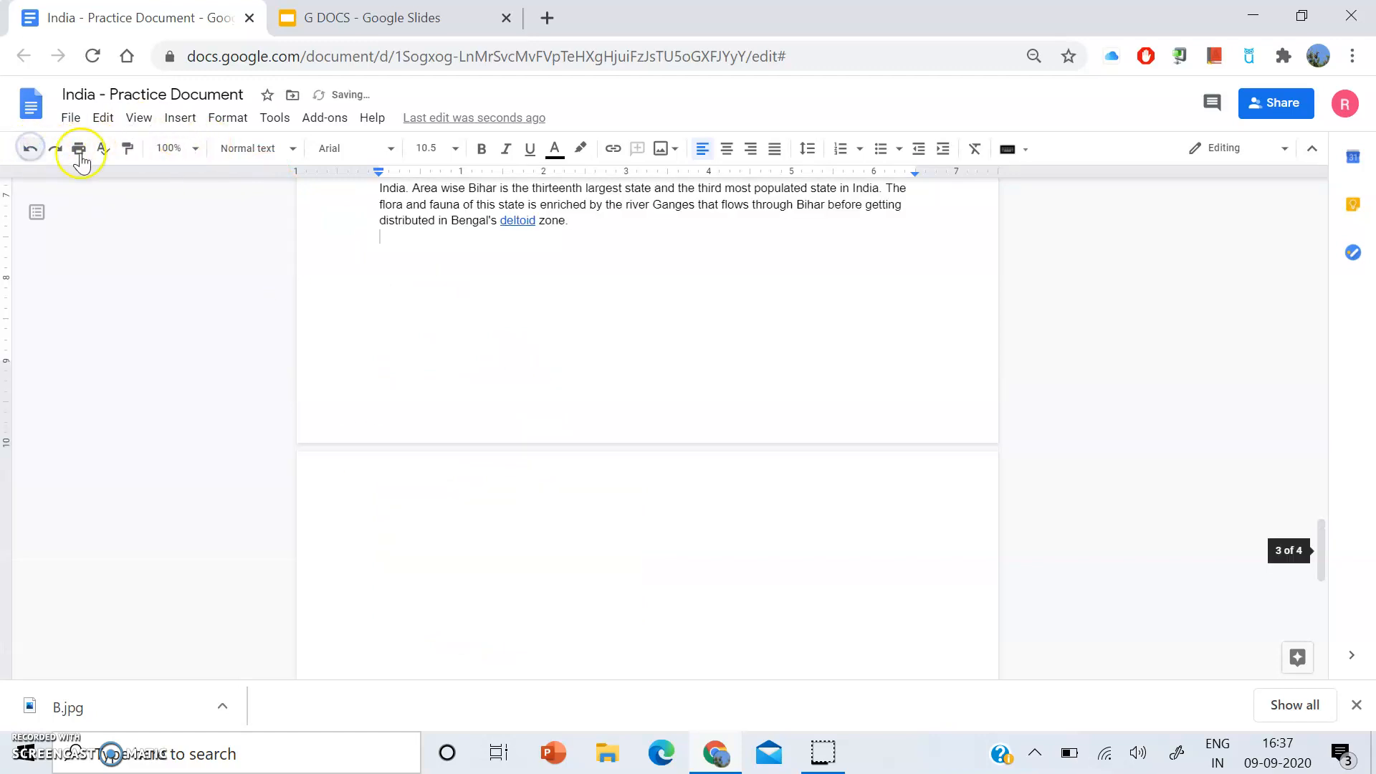
# Step: Insert the pink blossom photo dated Apr 7, 2019 from Google Photos below the Bihar paragraph
pyautogui.click(176, 119)
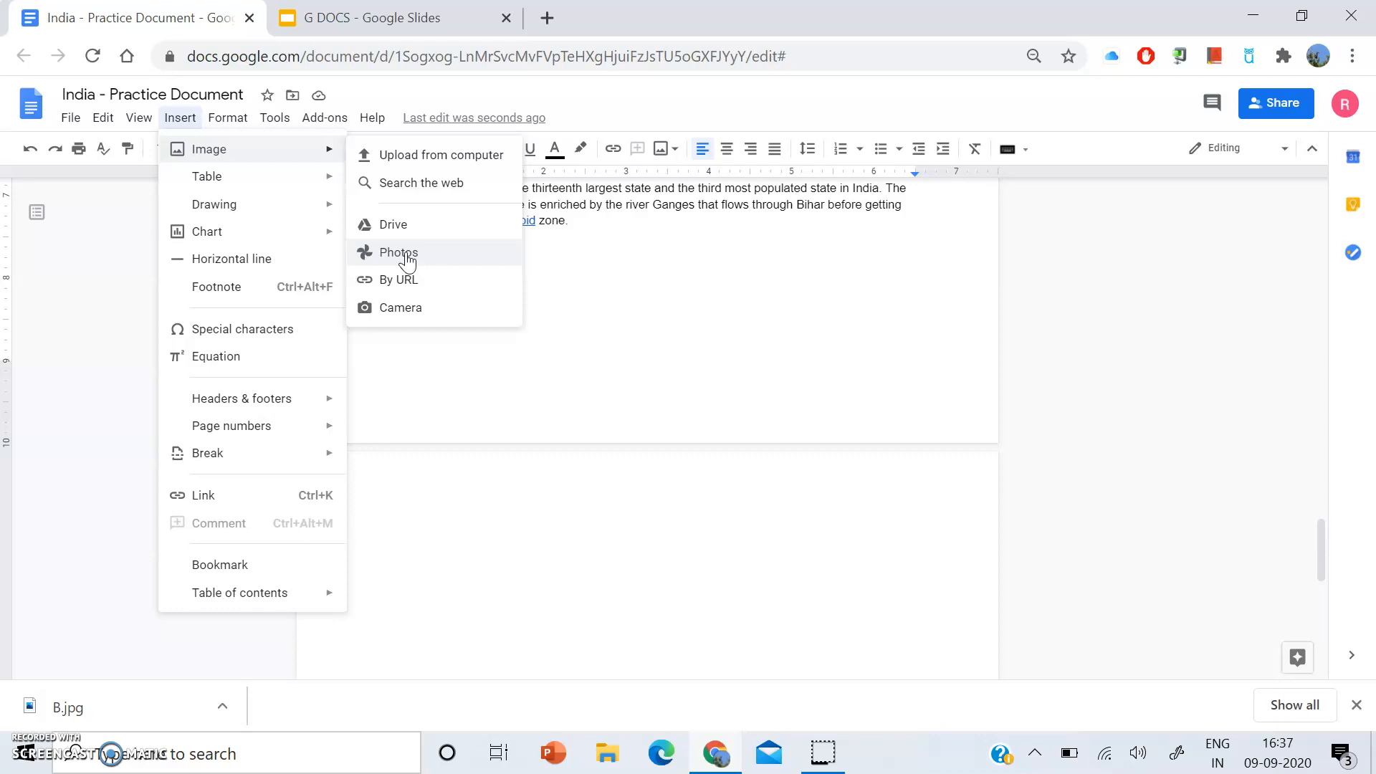
pyautogui.click(407, 255)
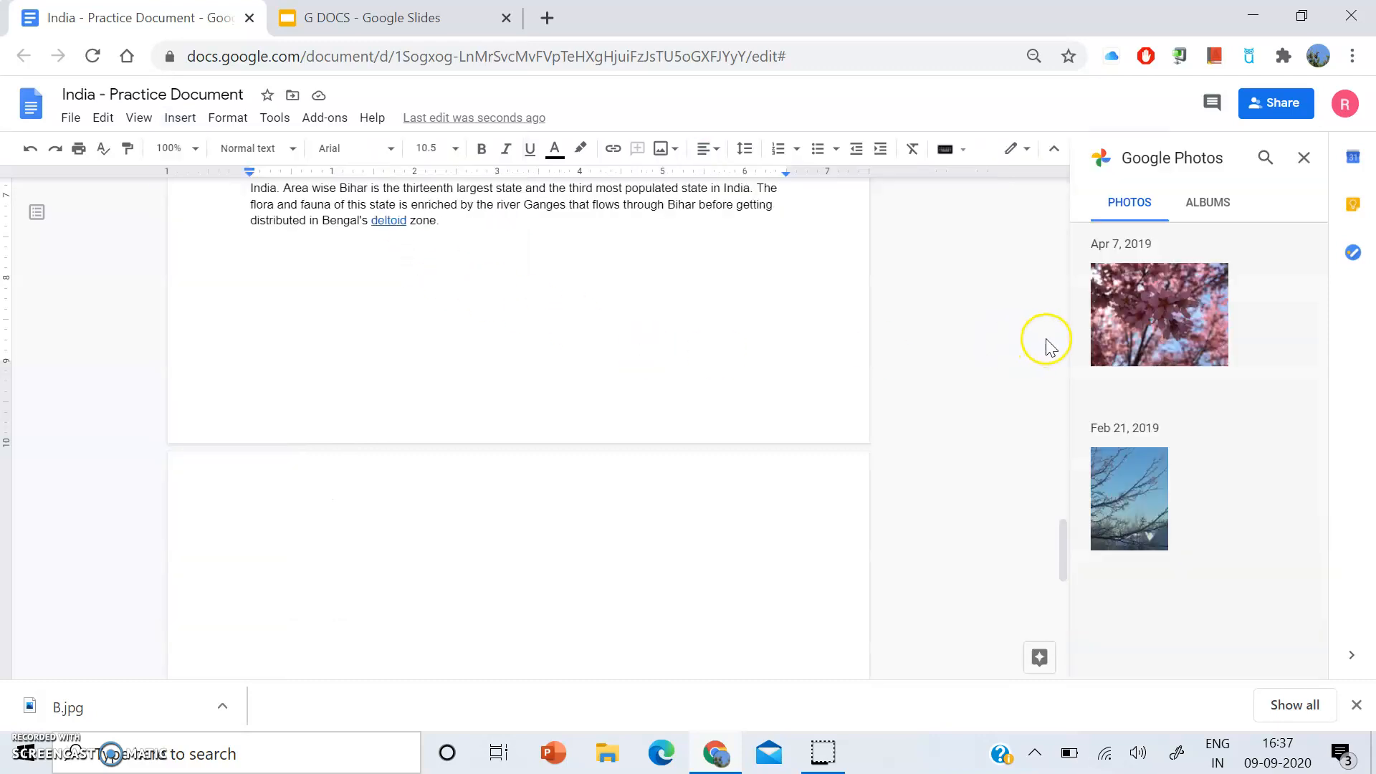
pyautogui.click(1149, 326)
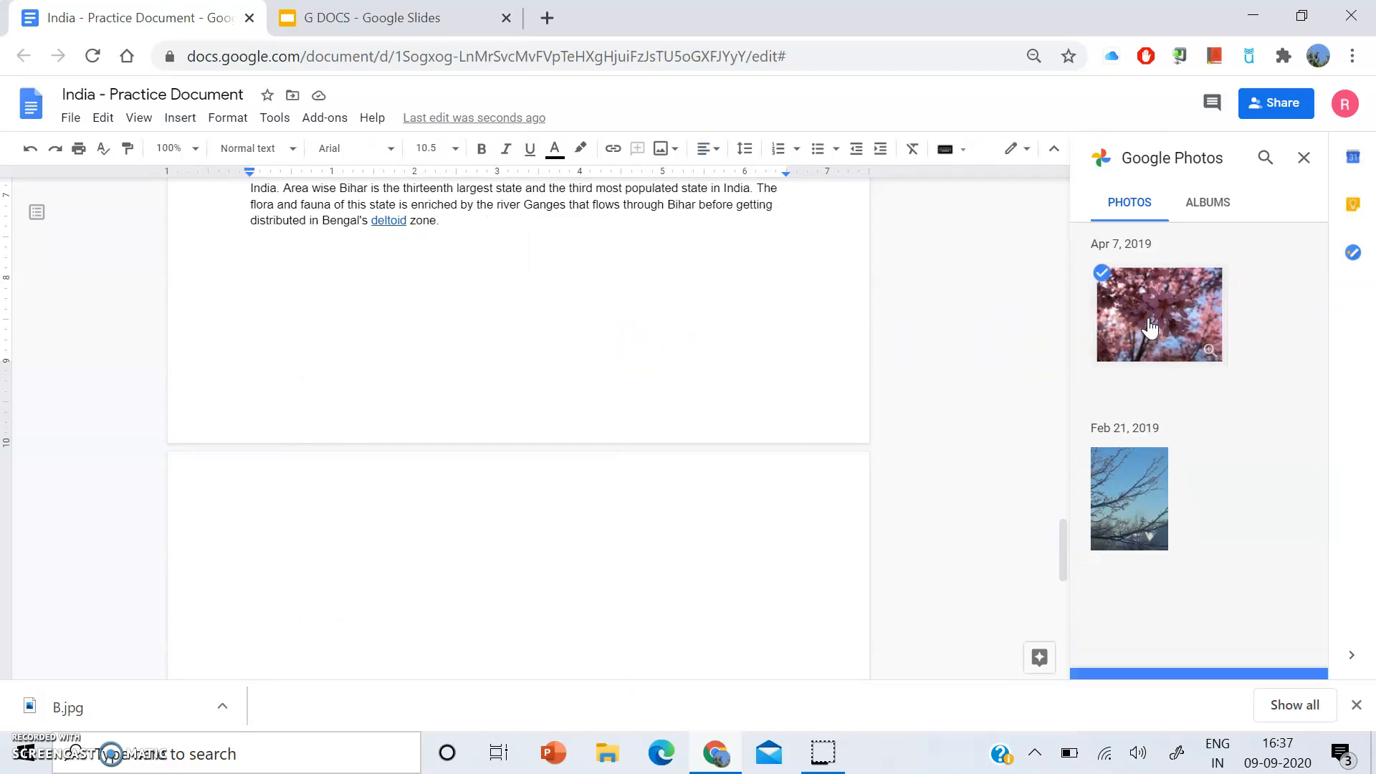
pyautogui.click(1276, 660)
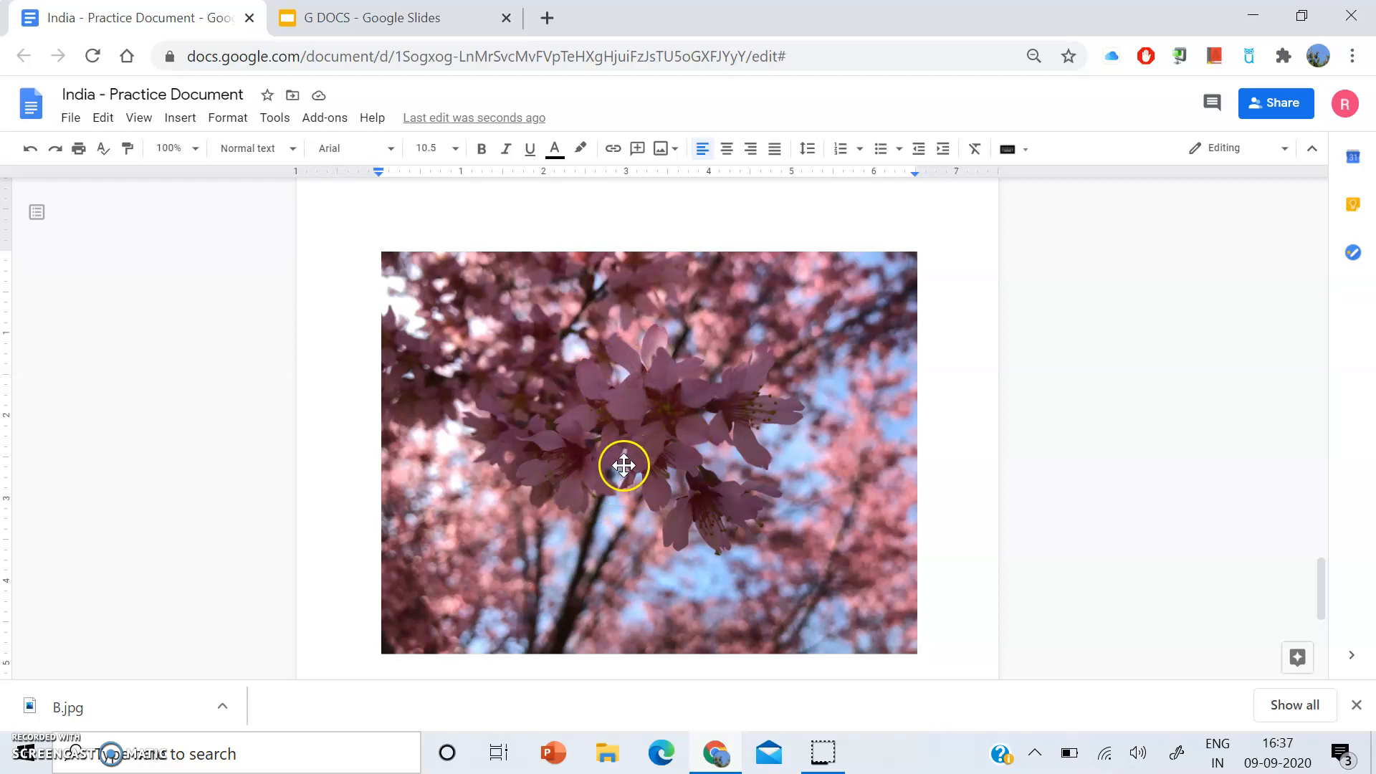
# Step: Shrink the inserted blossom photo proportionally to about 3.25 inches wide
pyautogui.click(610, 440)
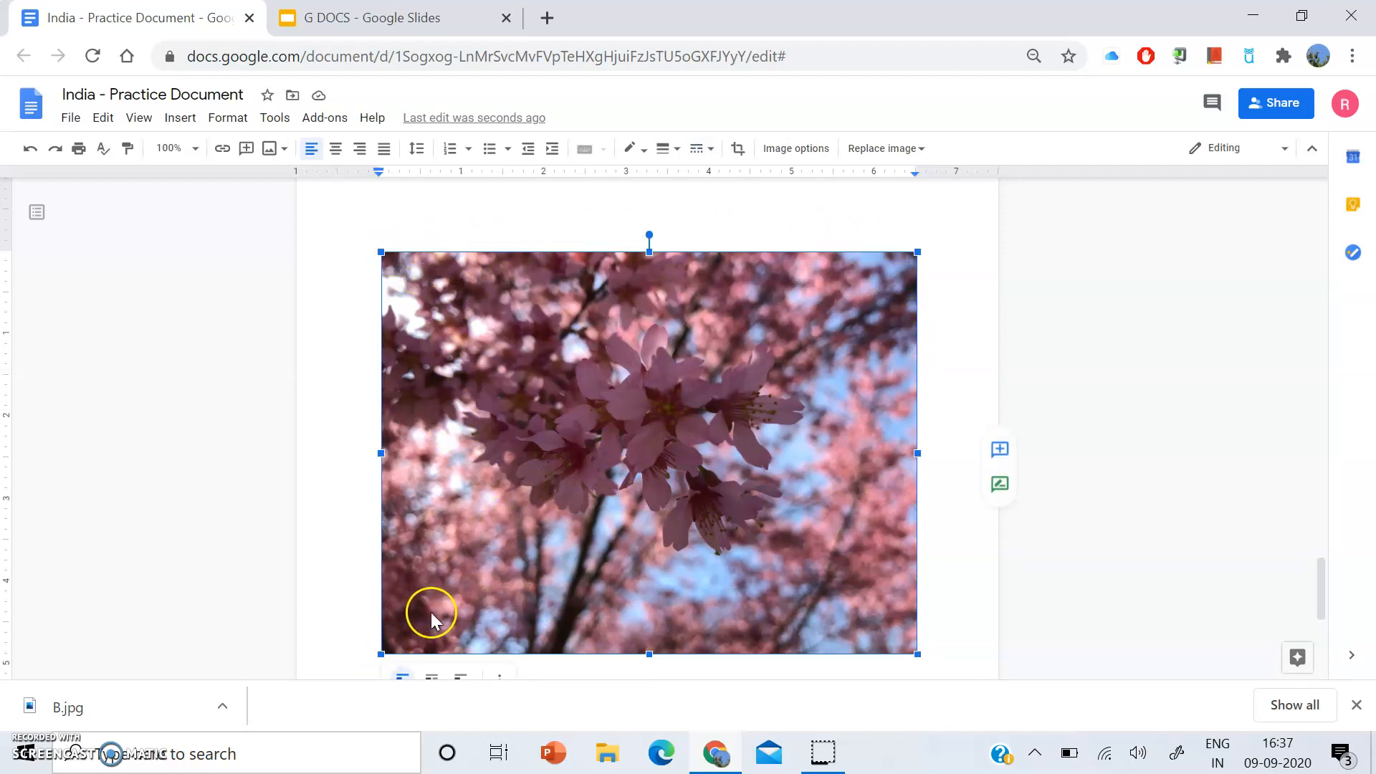
pyautogui.moveTo(382, 654); pyautogui.dragTo(709, 464)
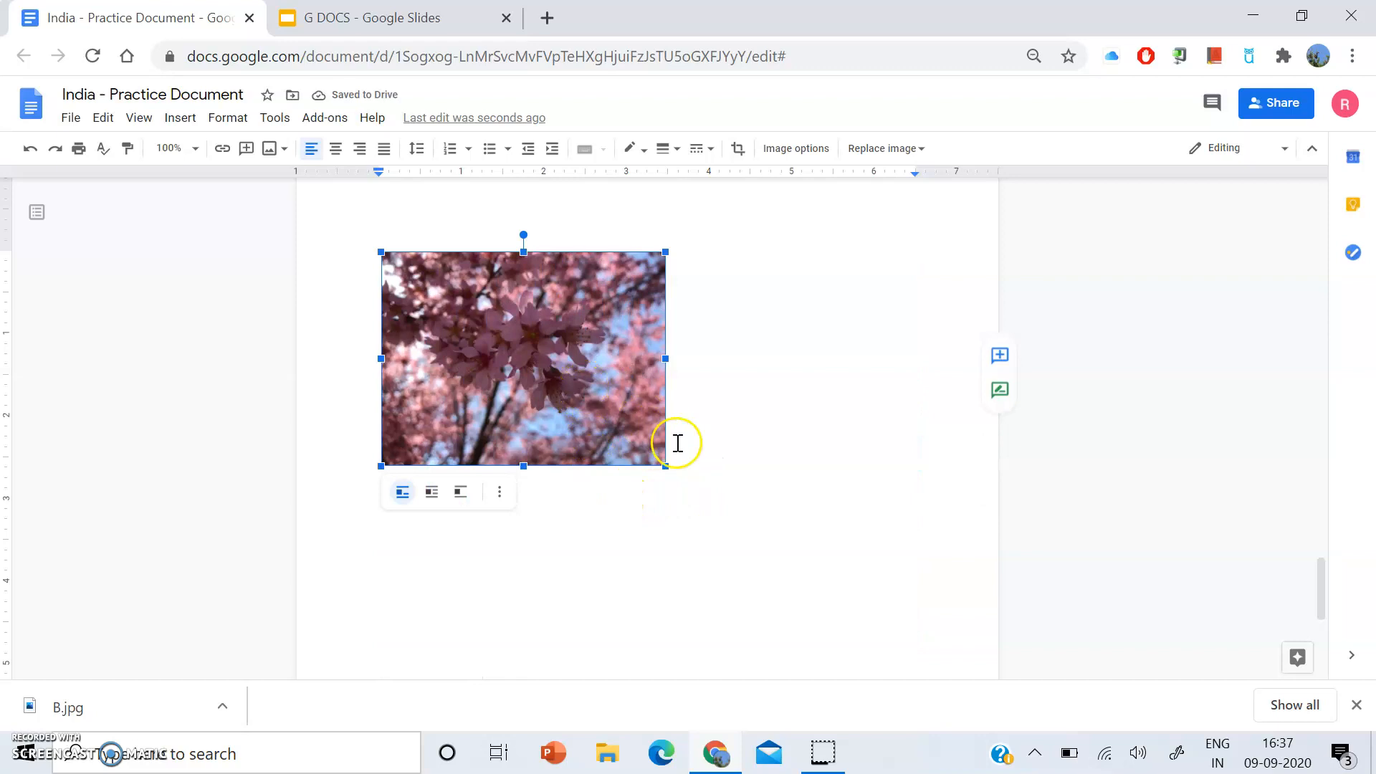
pyautogui.moveTo(665, 466); pyautogui.dragTo(650, 432)
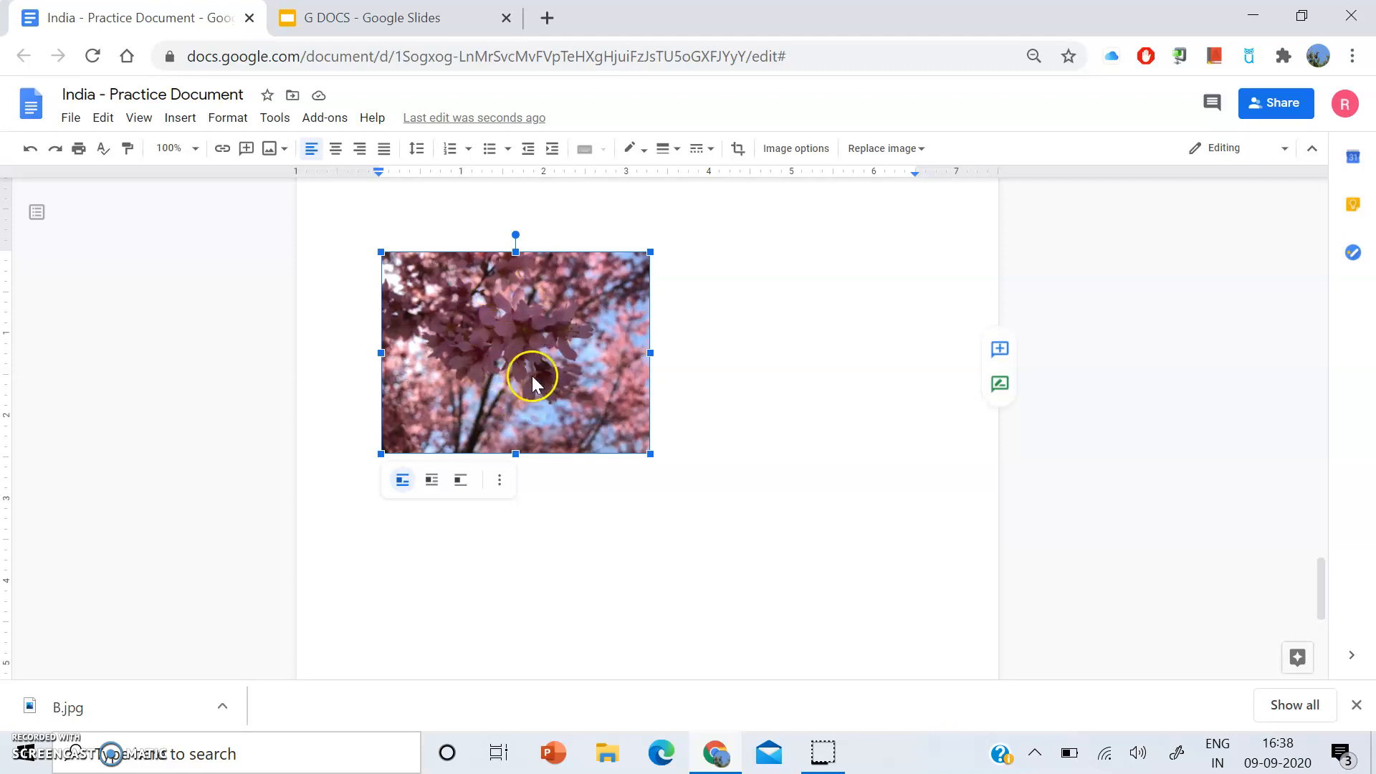
# Step: Review the borders of the Assam and Andhra Pradesh images earlier in the document, and return to the blossom photo
pyautogui.scroll(10, 532, 374)
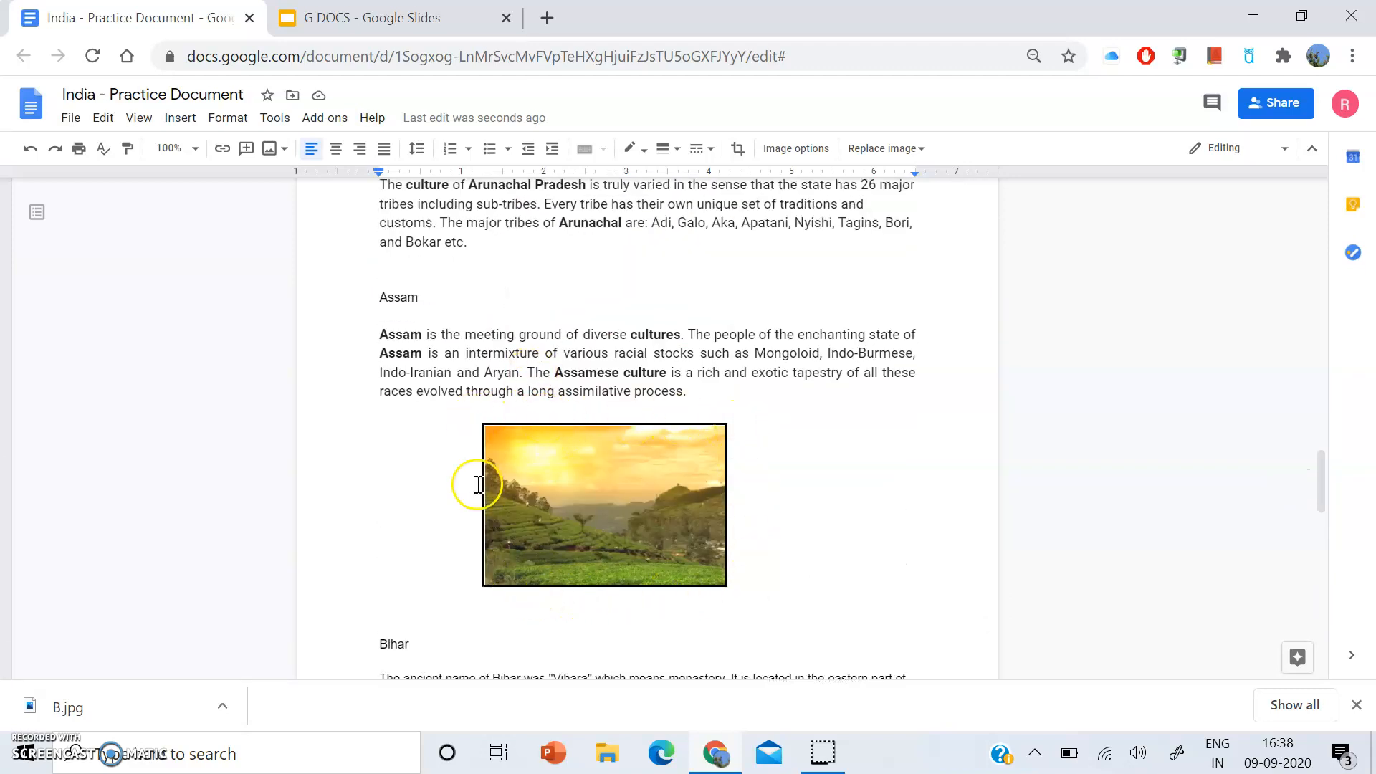
pyautogui.scroll(7, 606, 451)
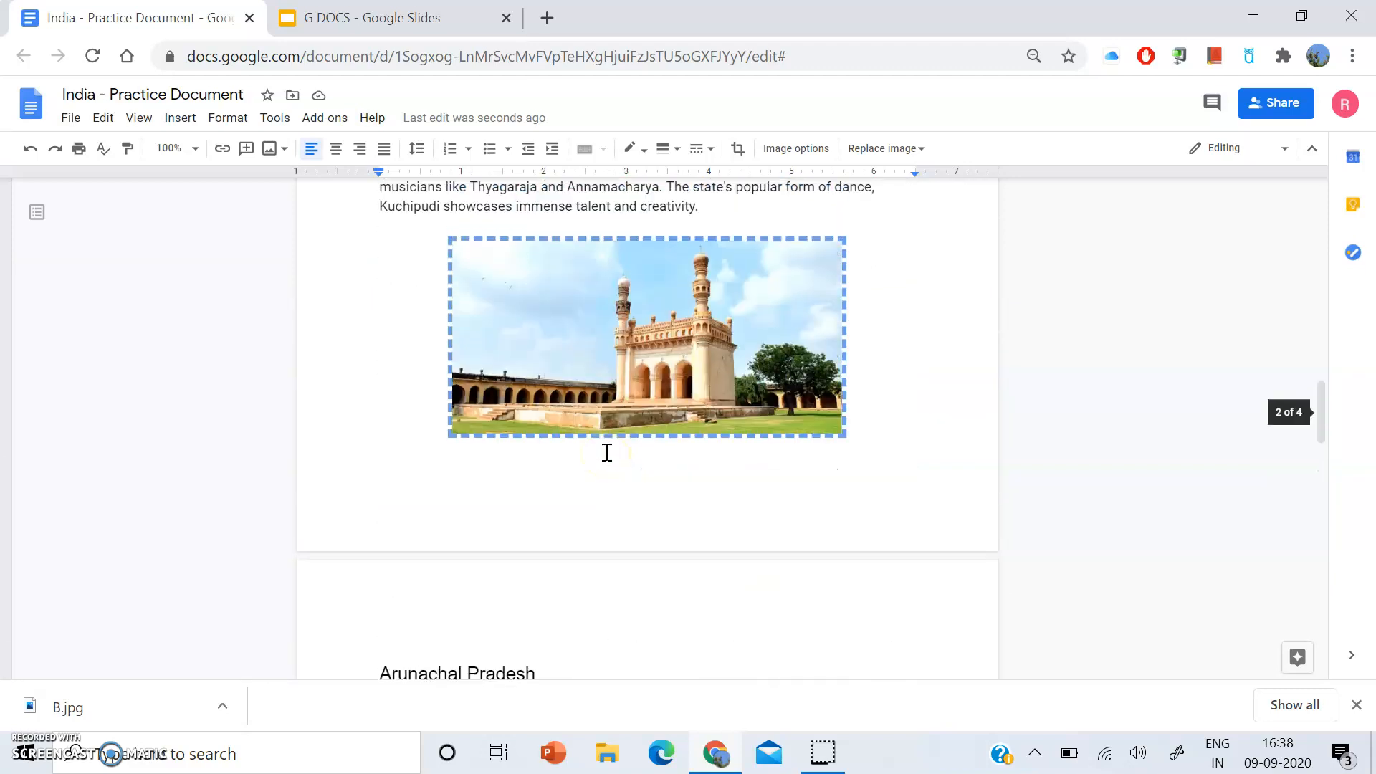
pyautogui.scroll(2, 606, 453)
pyautogui.scroll(-1, 597, 548)
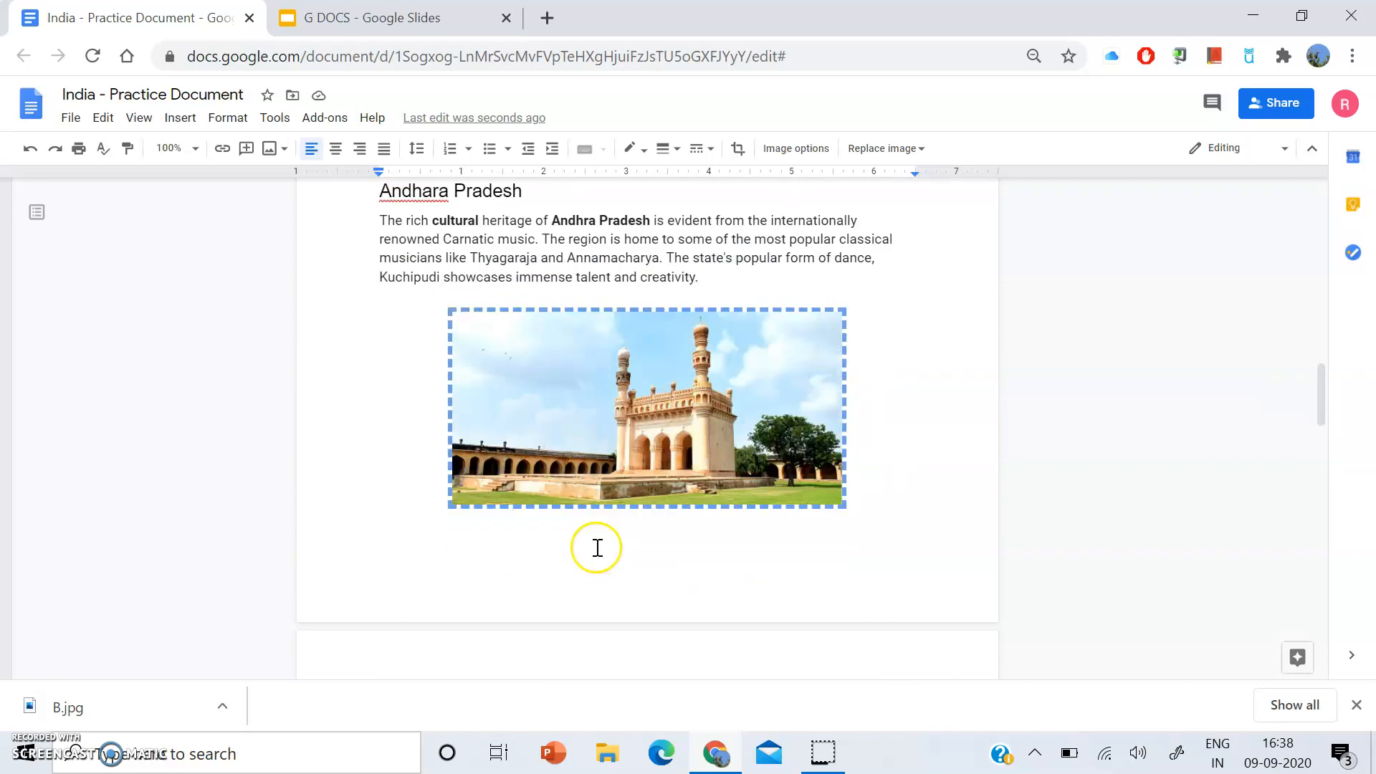
pyautogui.scroll(-10, 597, 547)
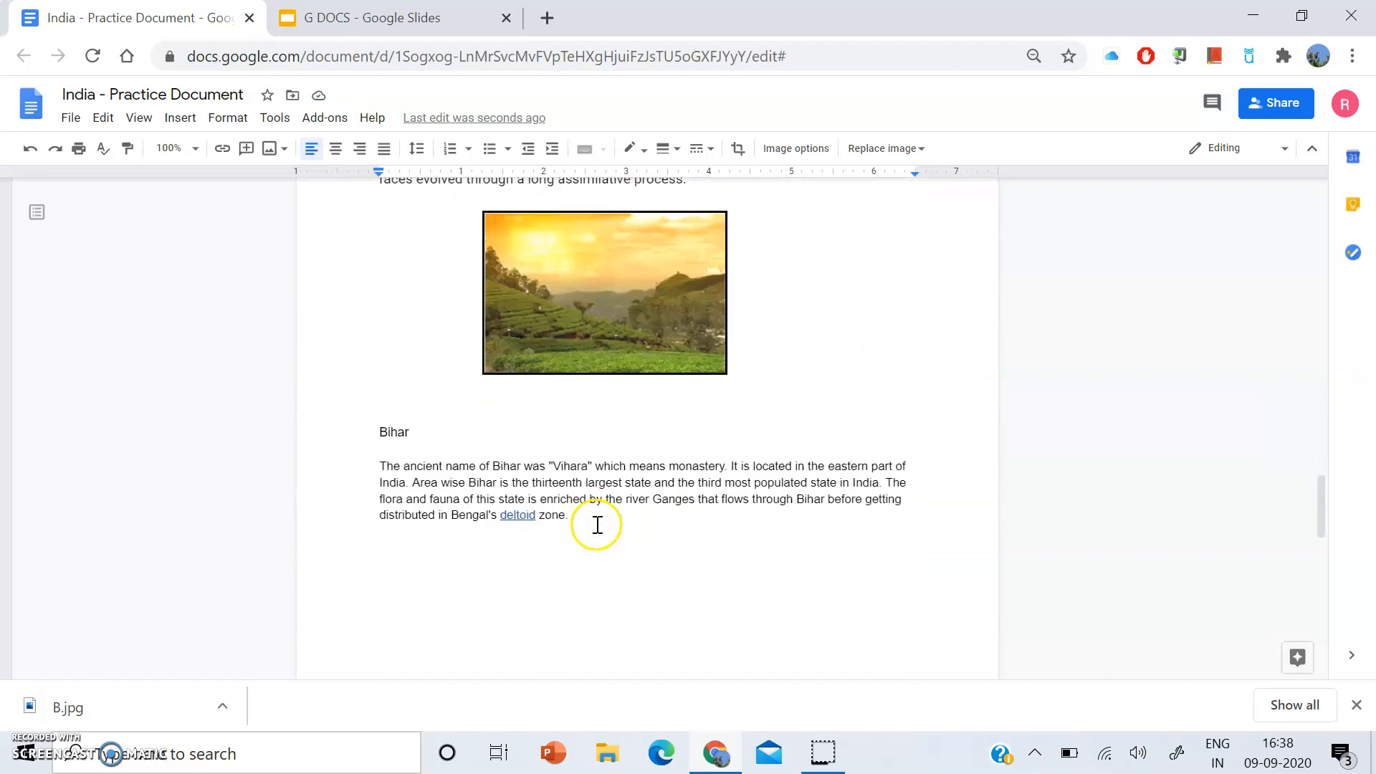
pyautogui.scroll(-7, 589, 437)
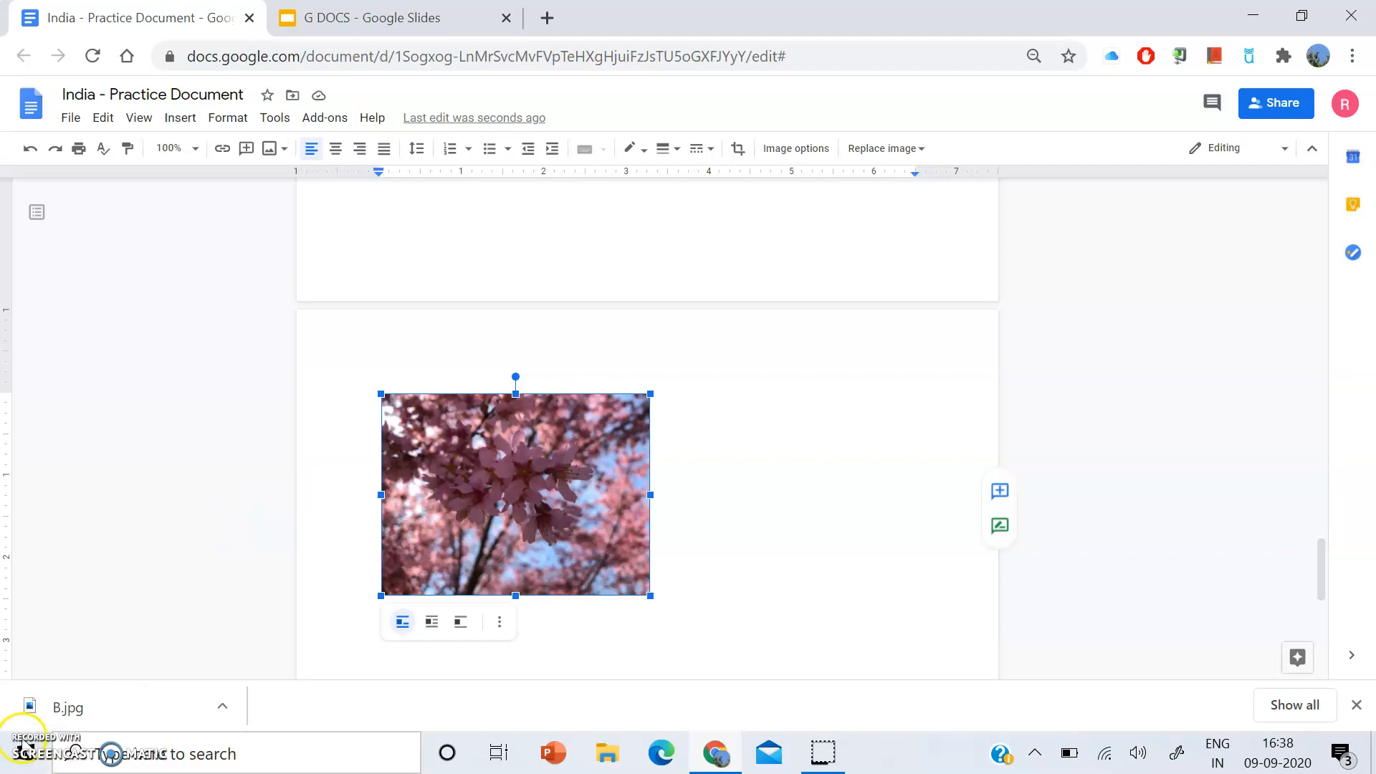
# Step: Add a 3 pt border around the blossom photo
pyautogui.click(22, 737)
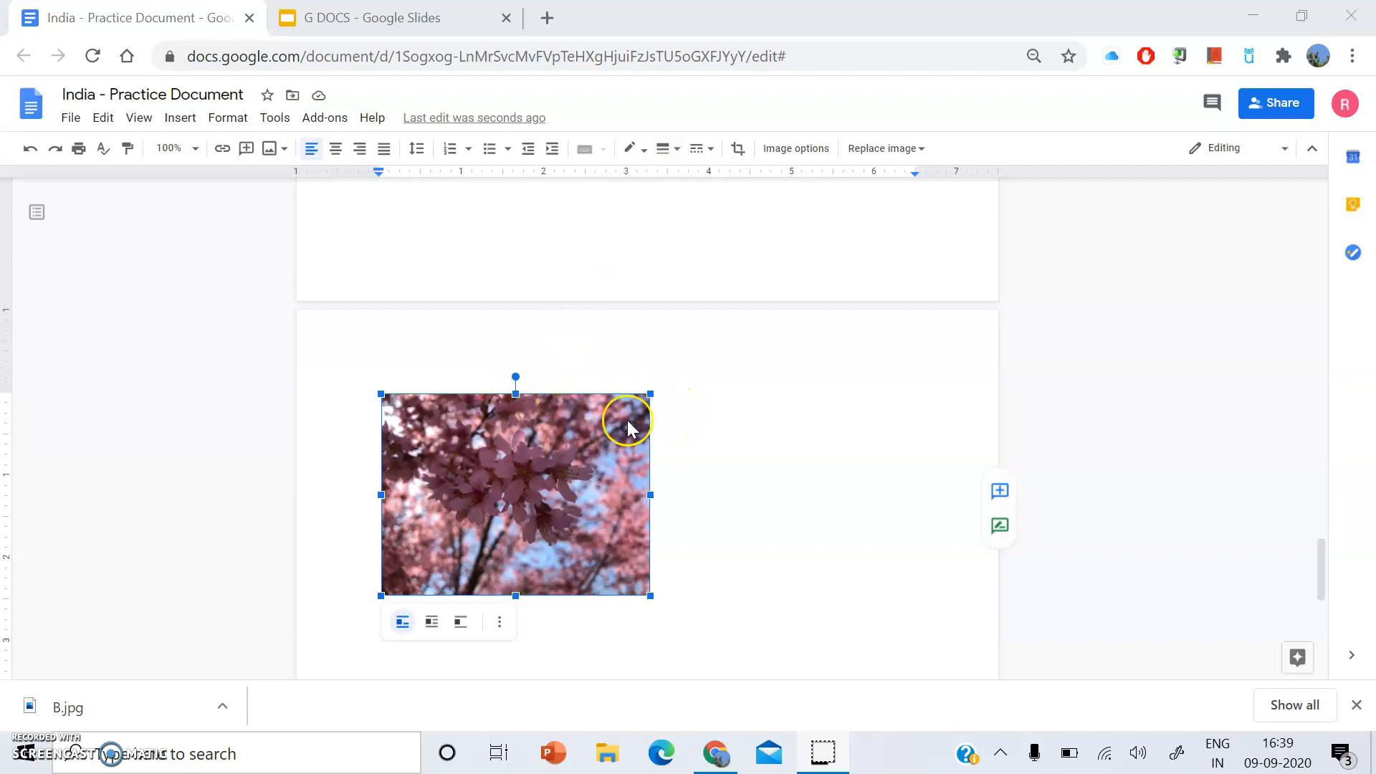
pyautogui.click(676, 152)
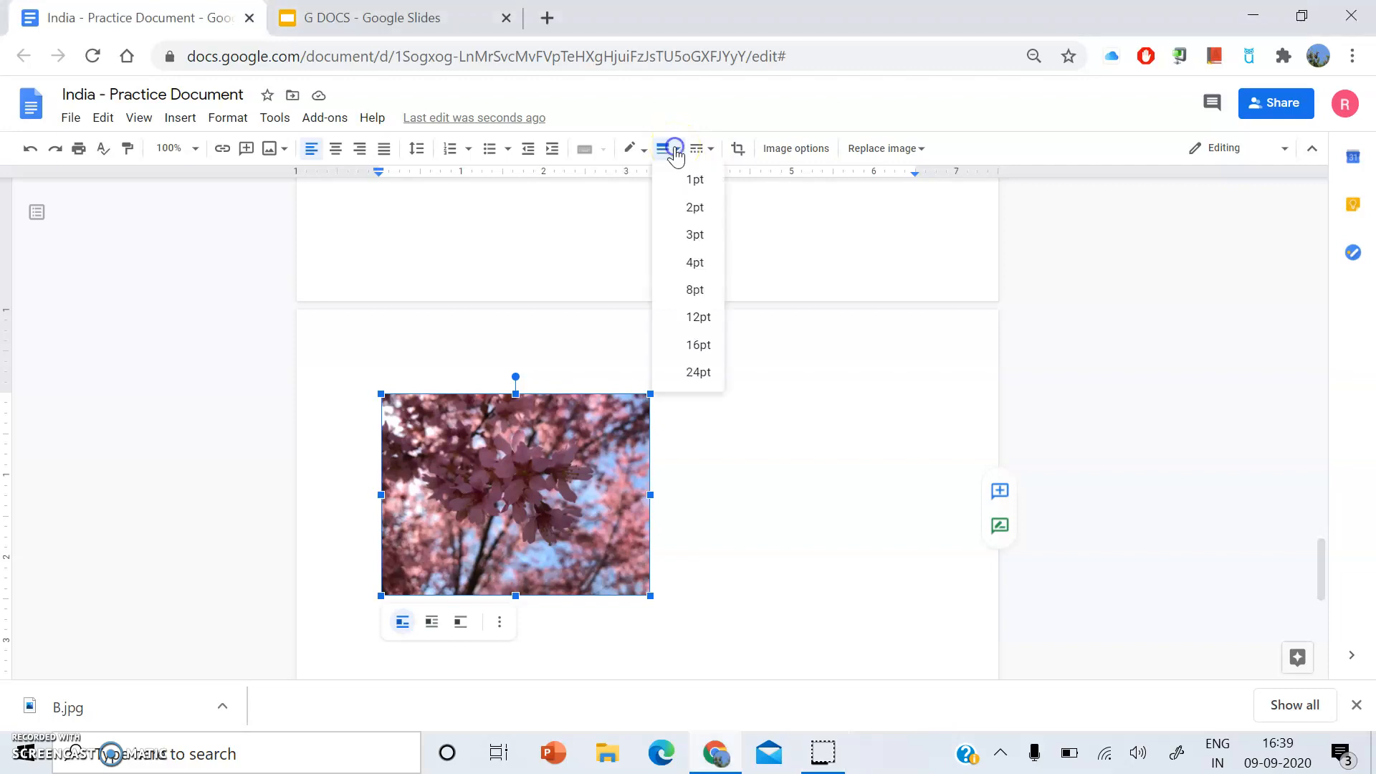
pyautogui.click(672, 238)
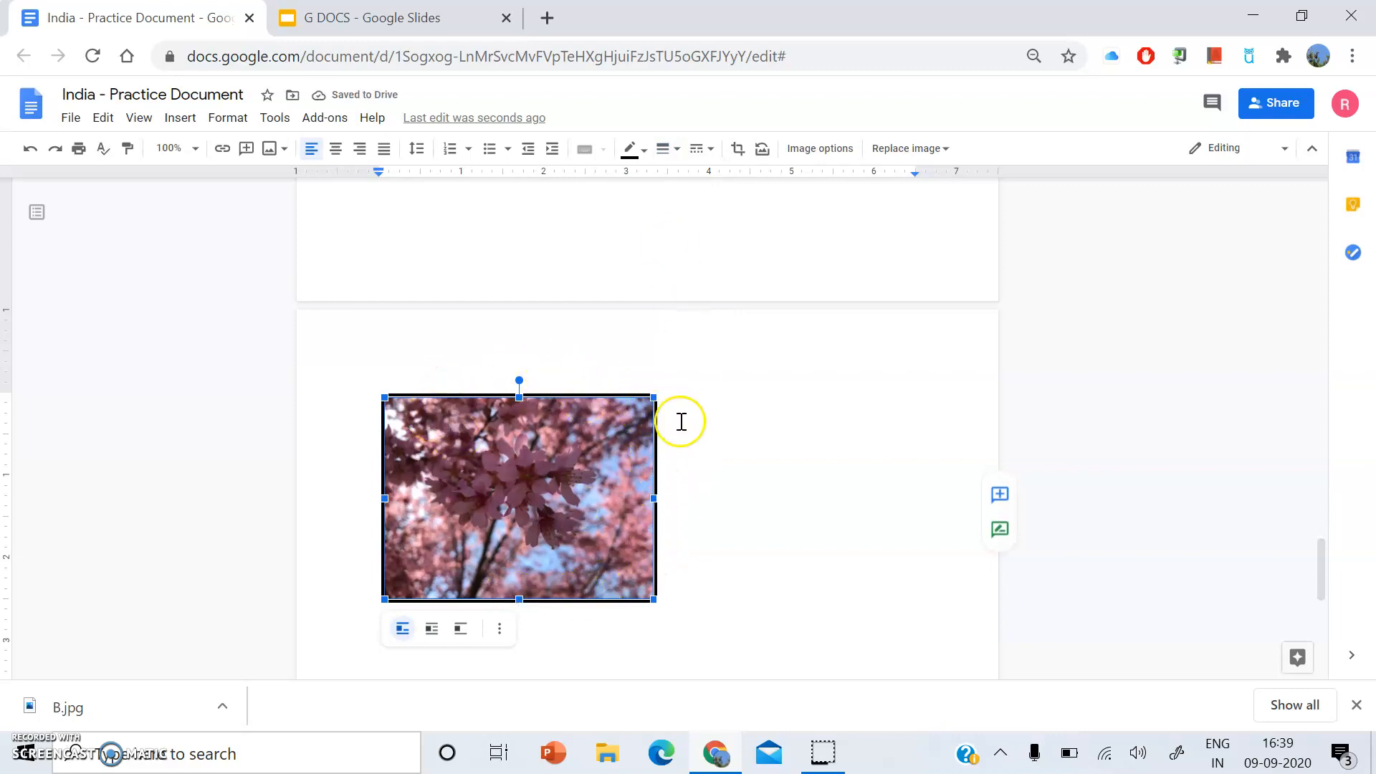
# Step: Change the blossom photo's border colour to magenta and its line style to dashed
pyautogui.click(645, 154)
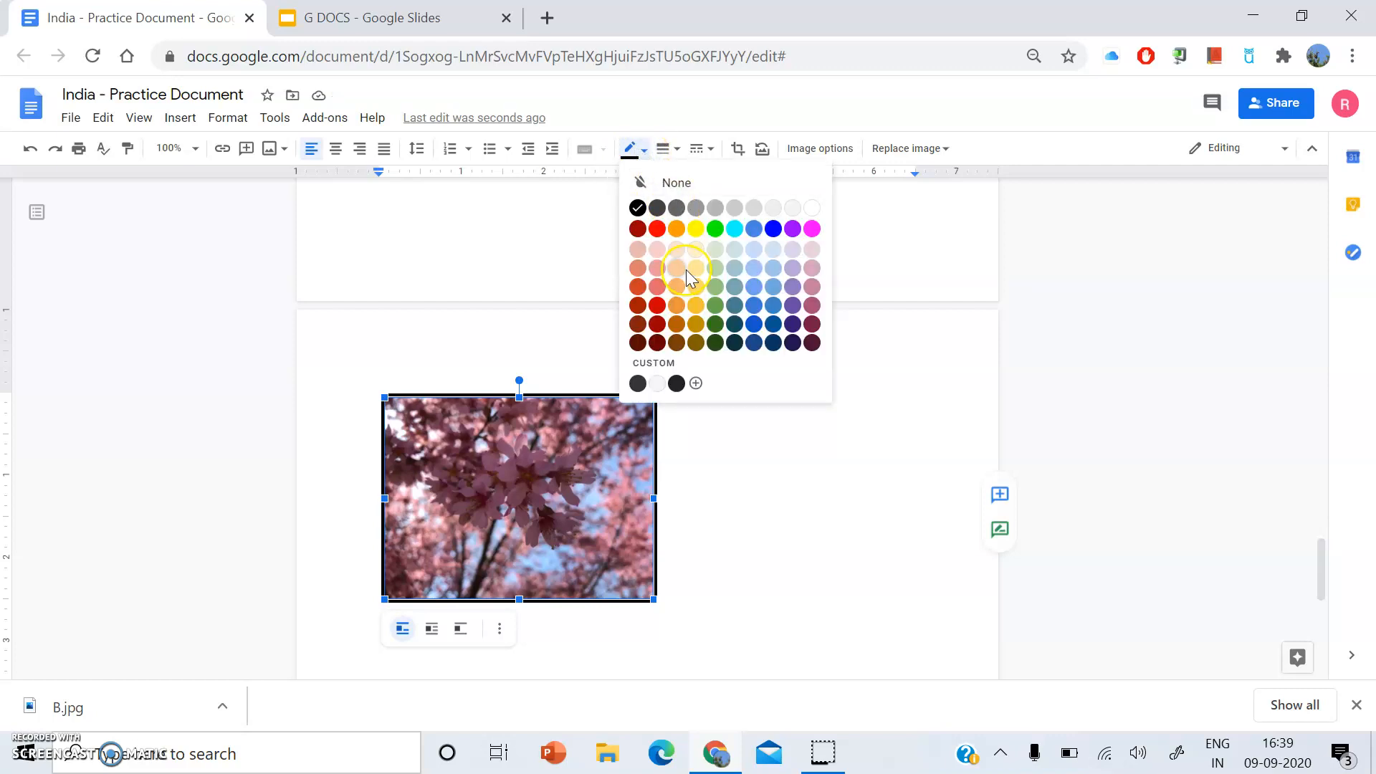
pyautogui.click(812, 229)
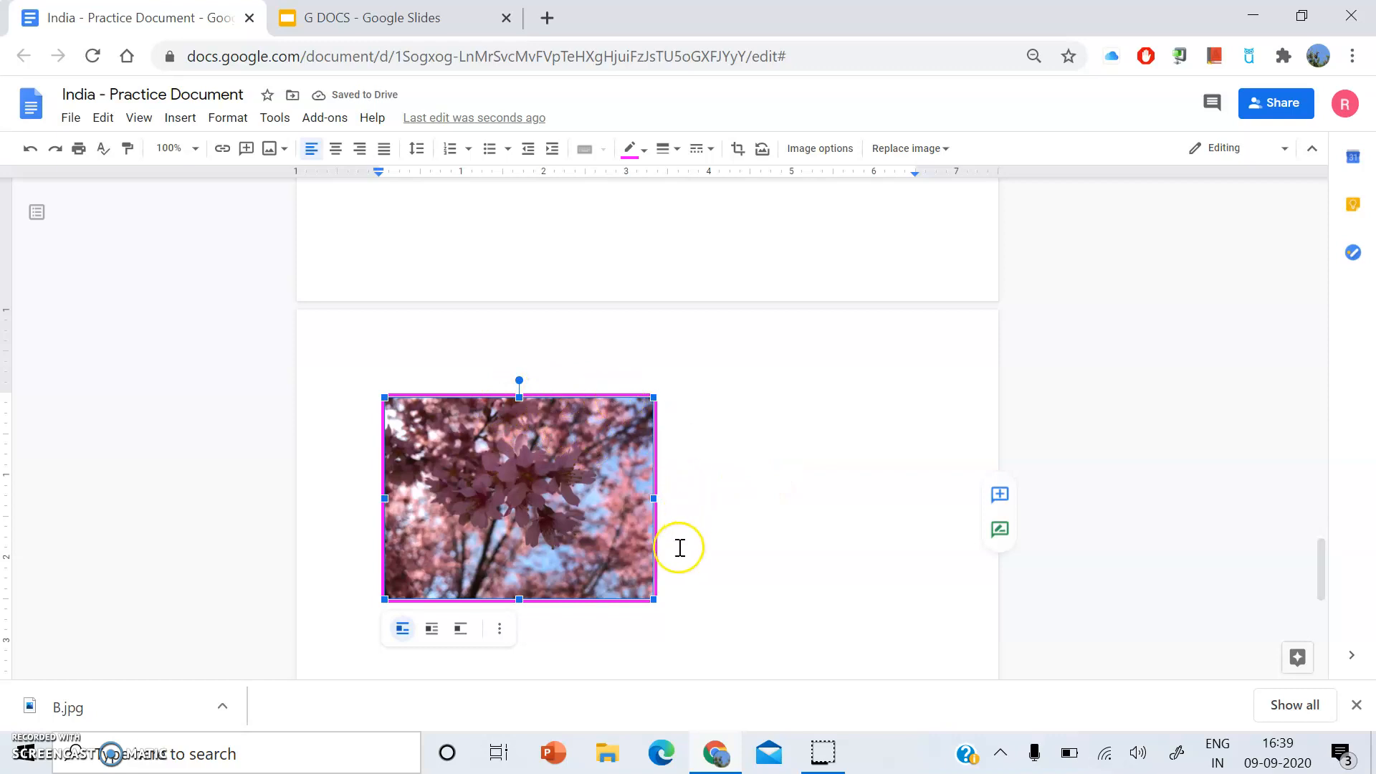
pyautogui.click(666, 152)
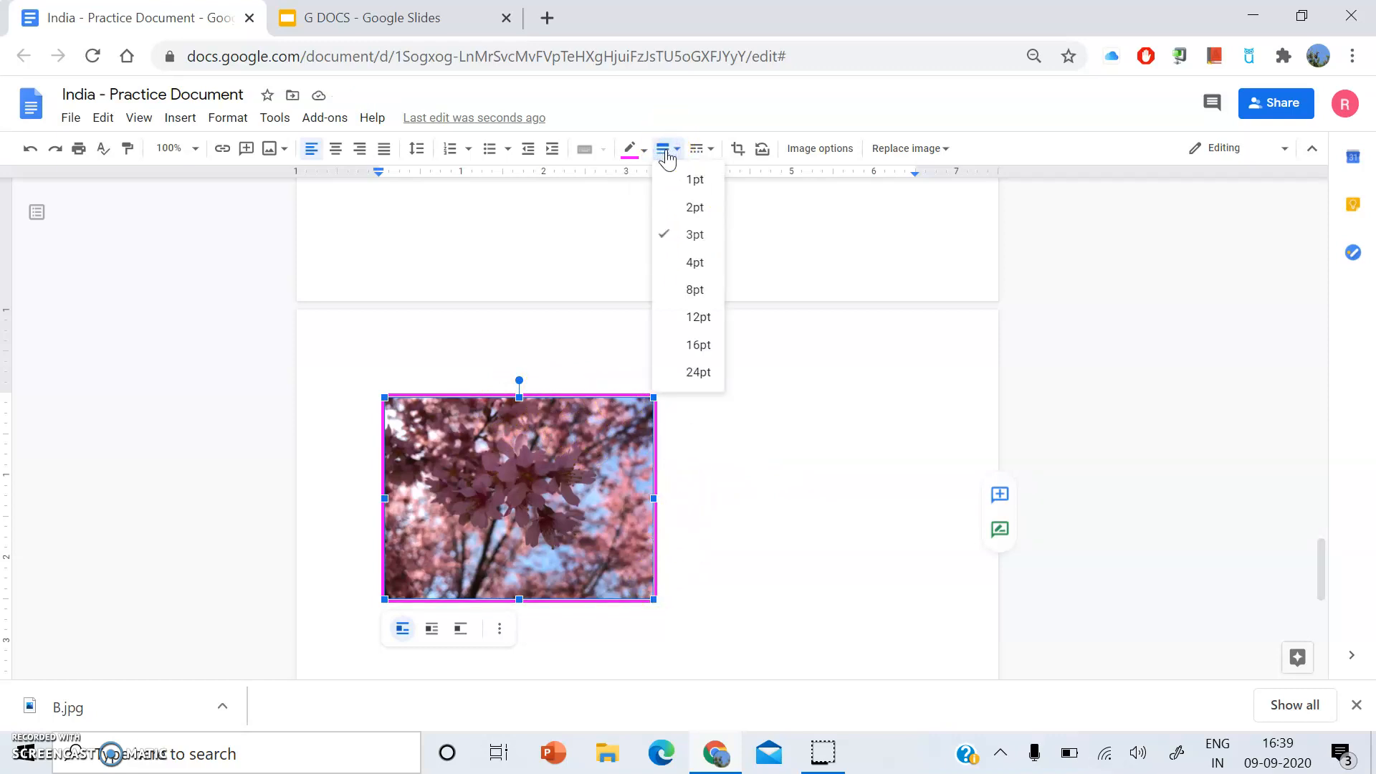
pyautogui.click(711, 151)
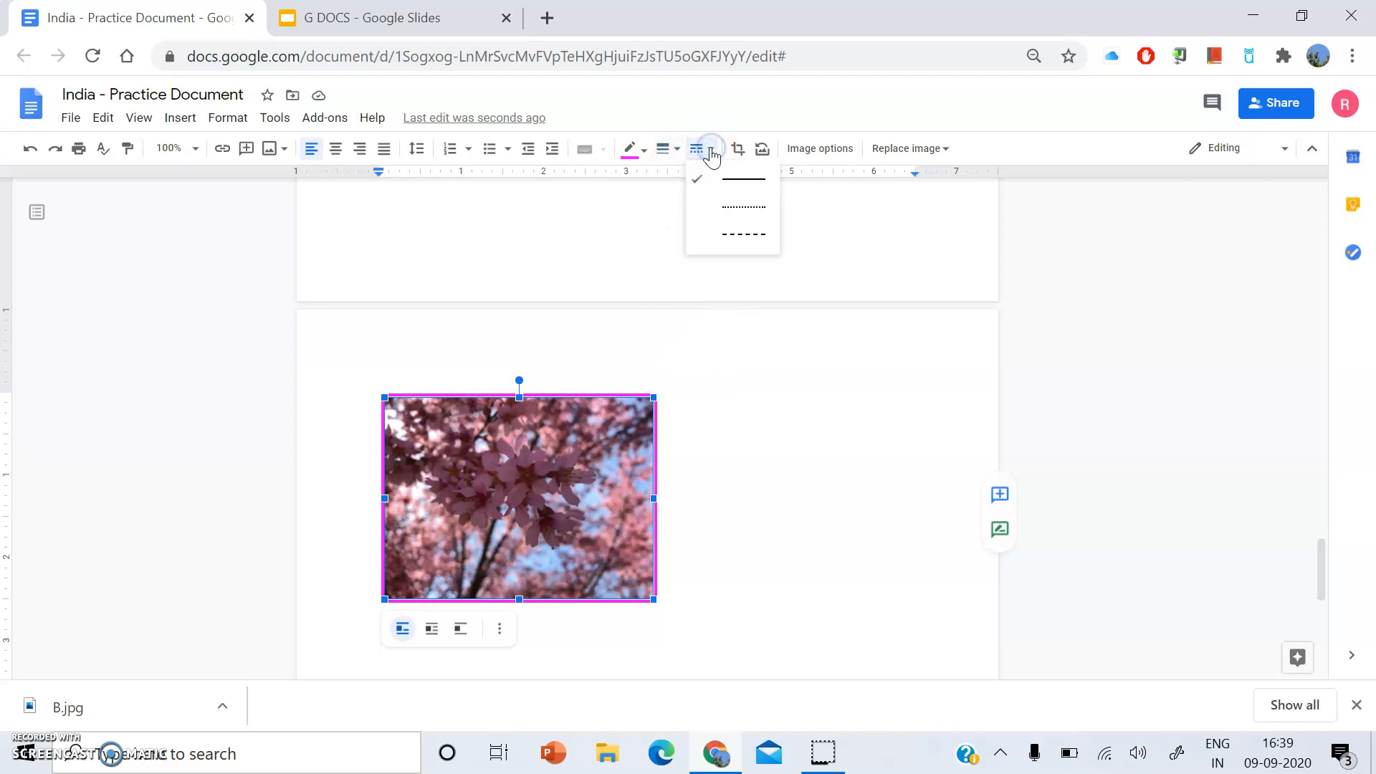
pyautogui.click(736, 245)
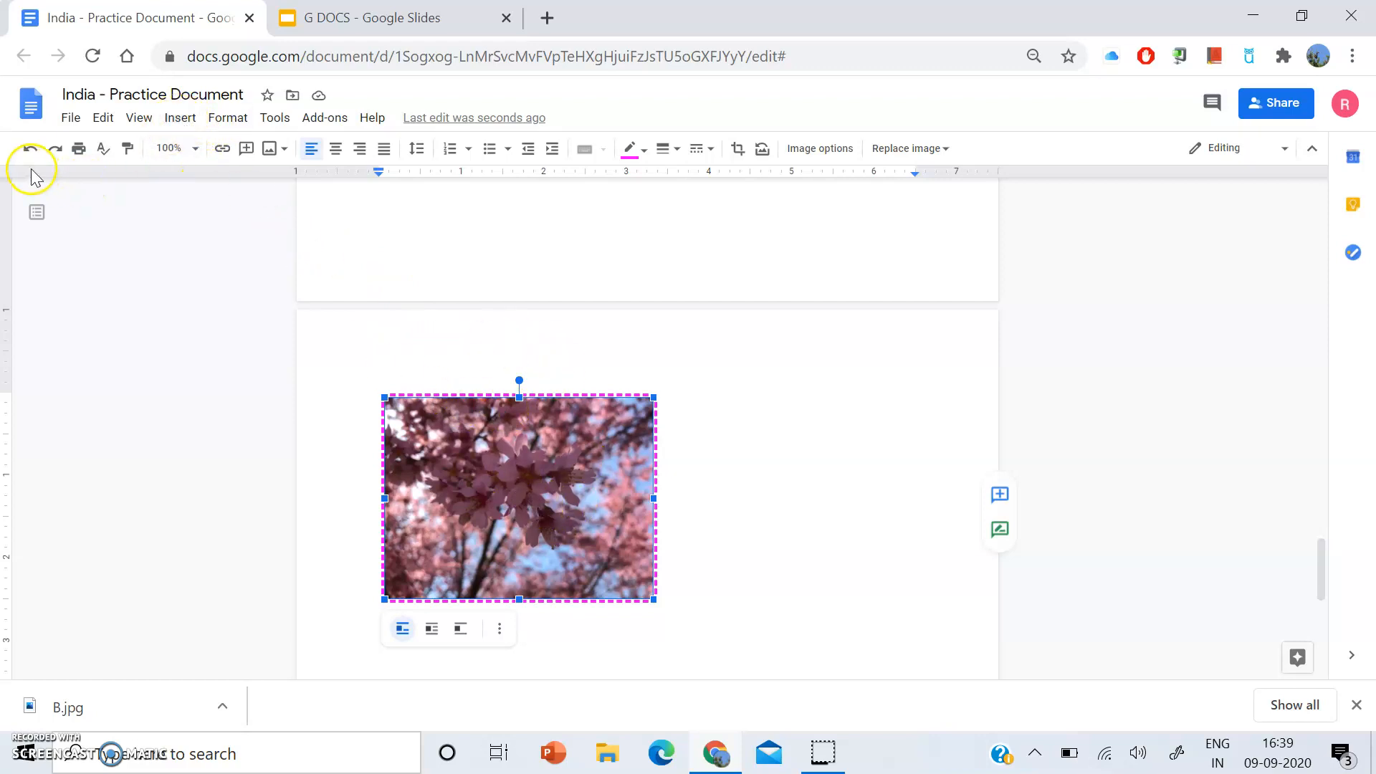
pyautogui.click(184, 121)
pyautogui.moveTo(197, 155)
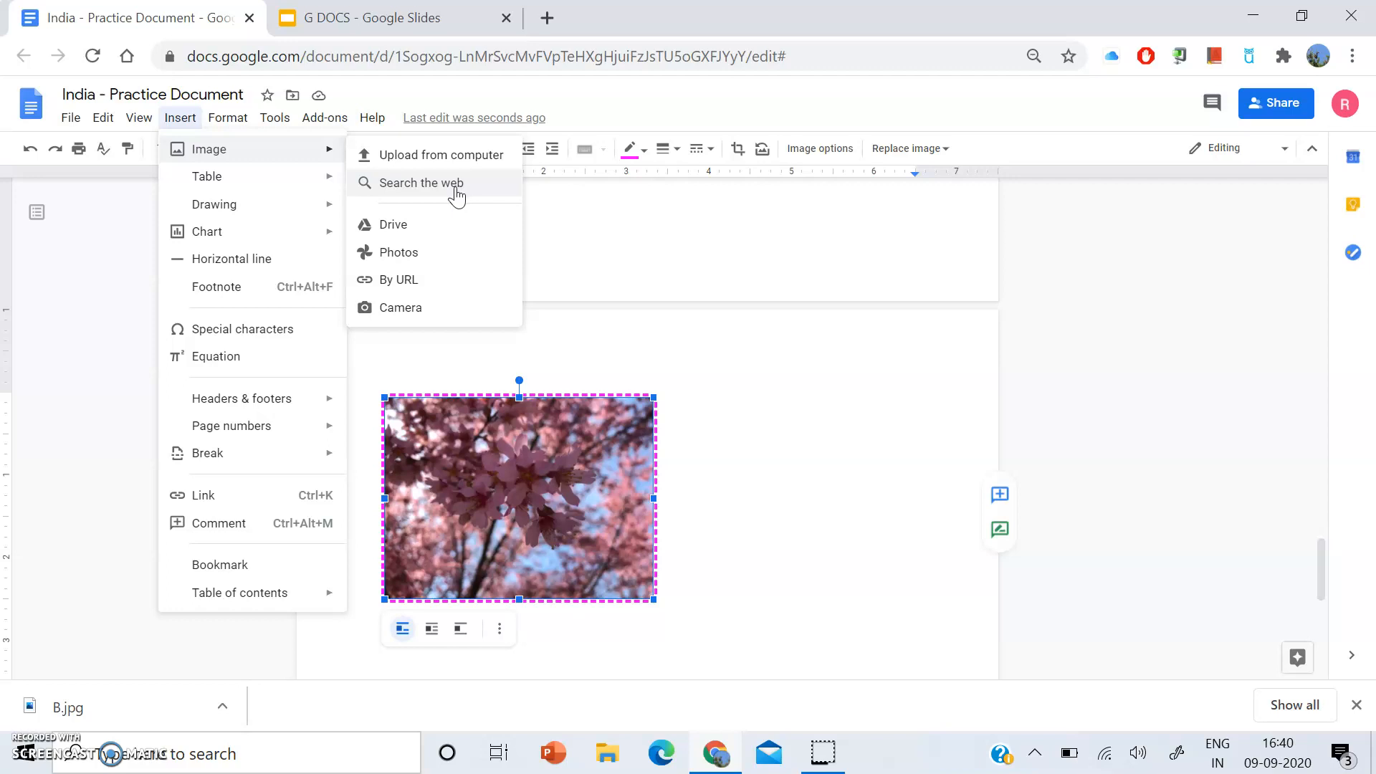
pyautogui.click(401, 283)
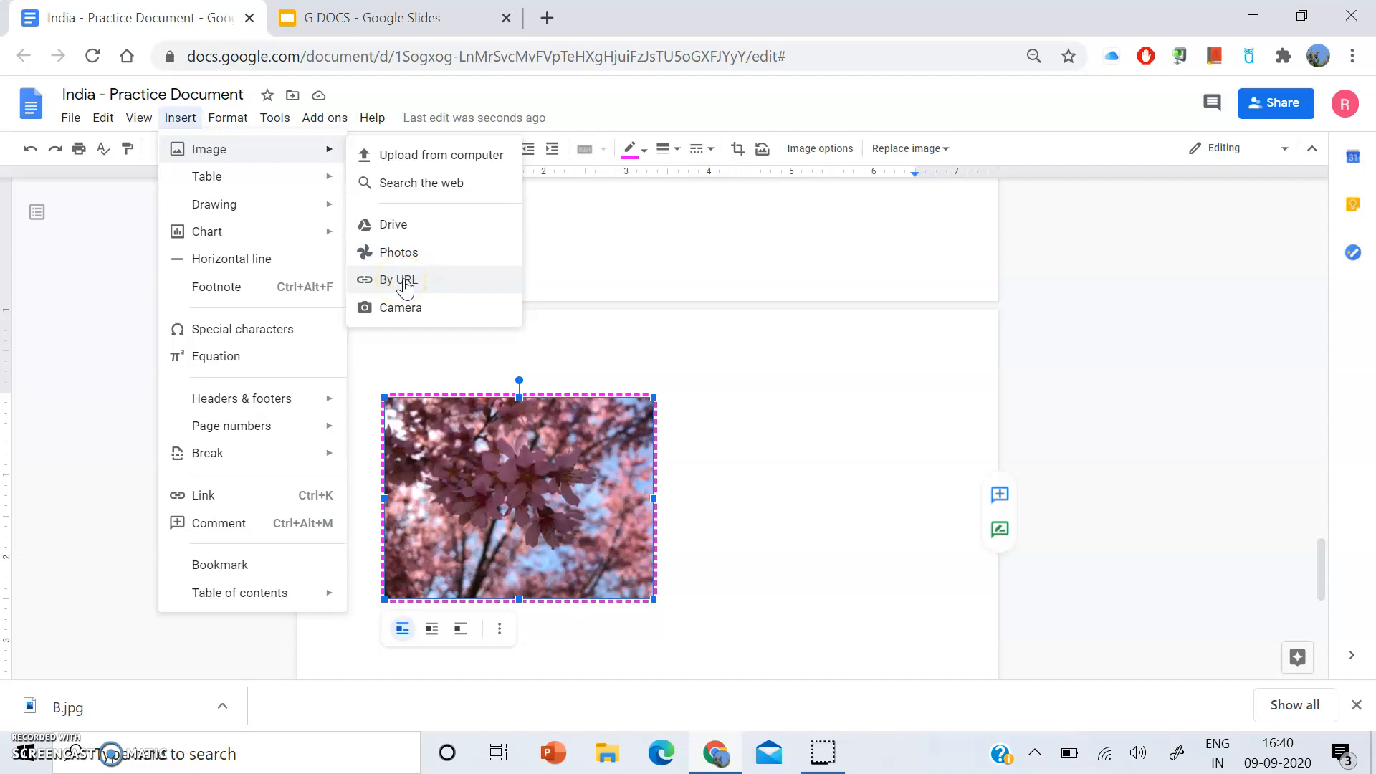
pyautogui.click(407, 282)
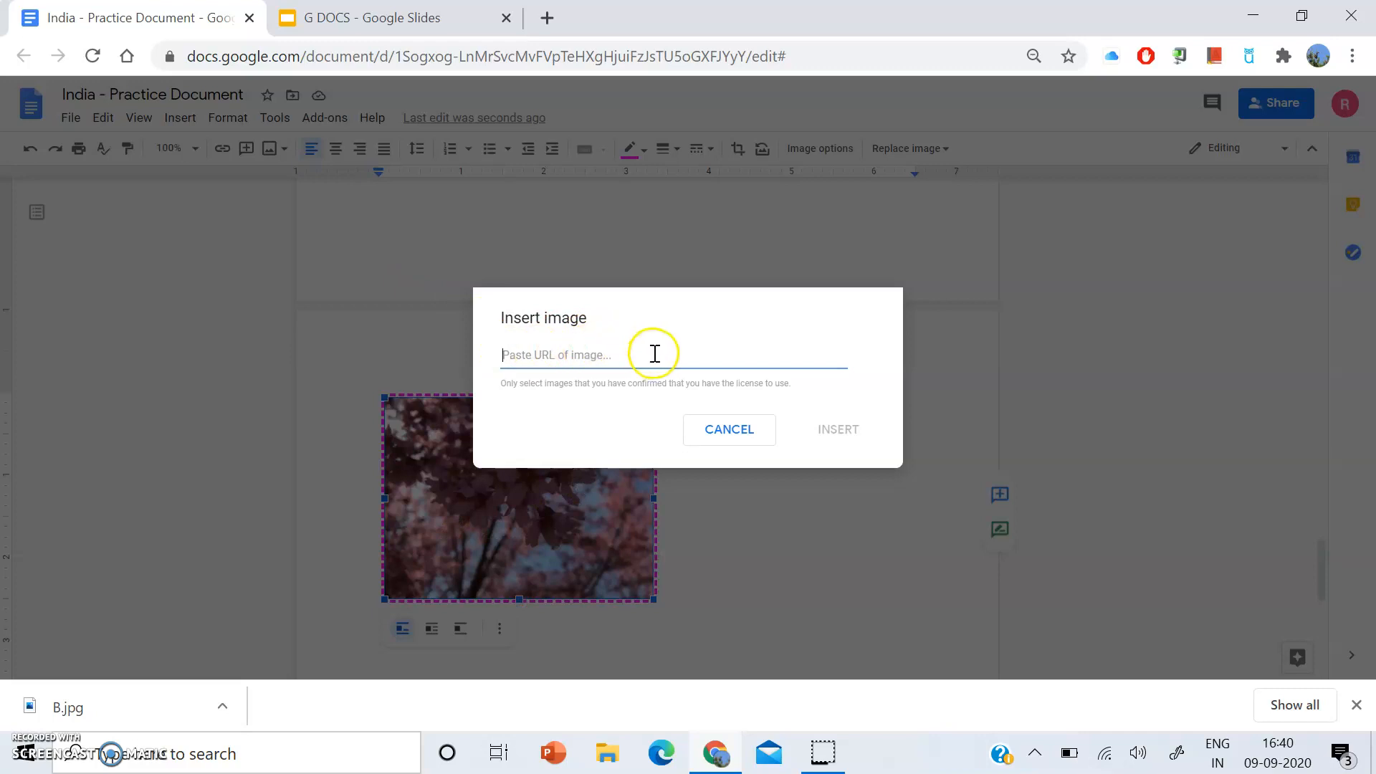
# Step: Search Google for "map of india" in a new browser tab and show the image results
pyautogui.click(547, 19)
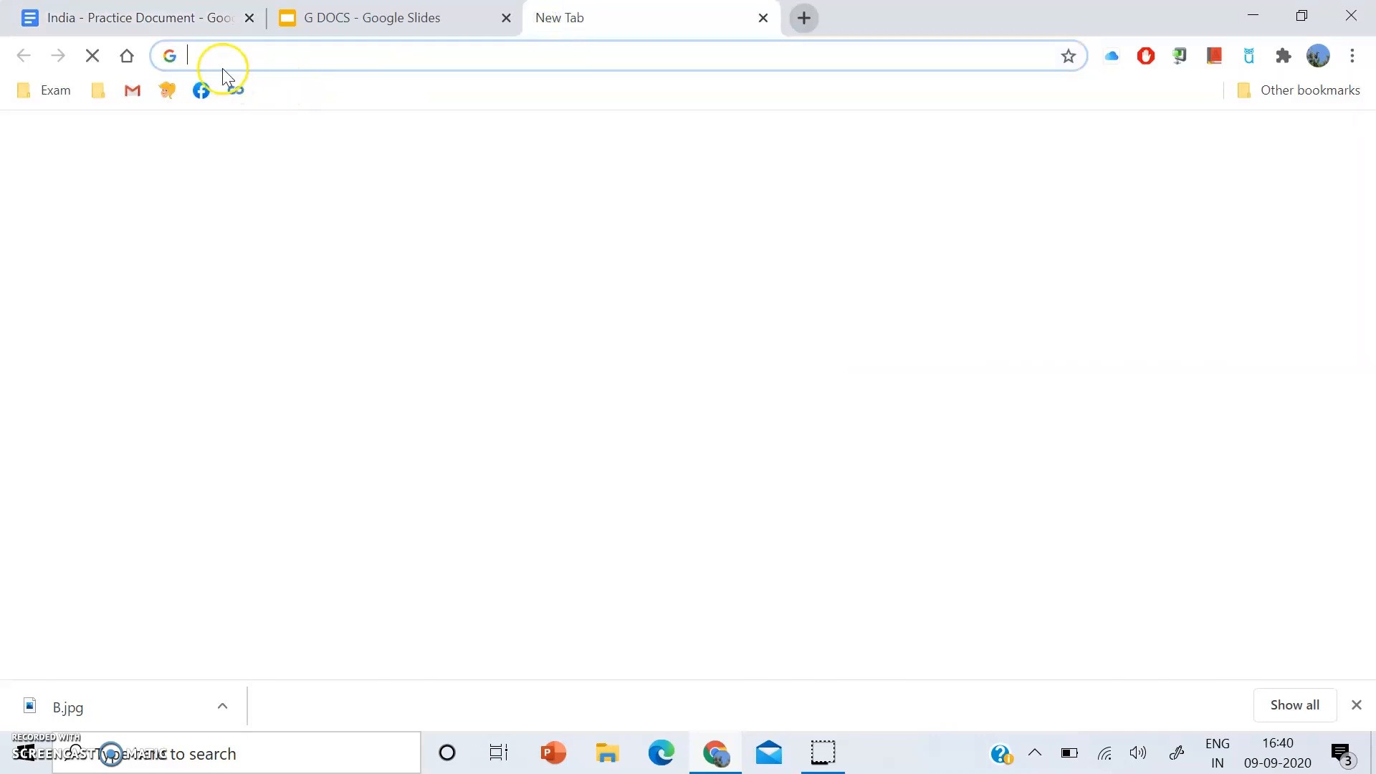
pyautogui.click(220, 60)
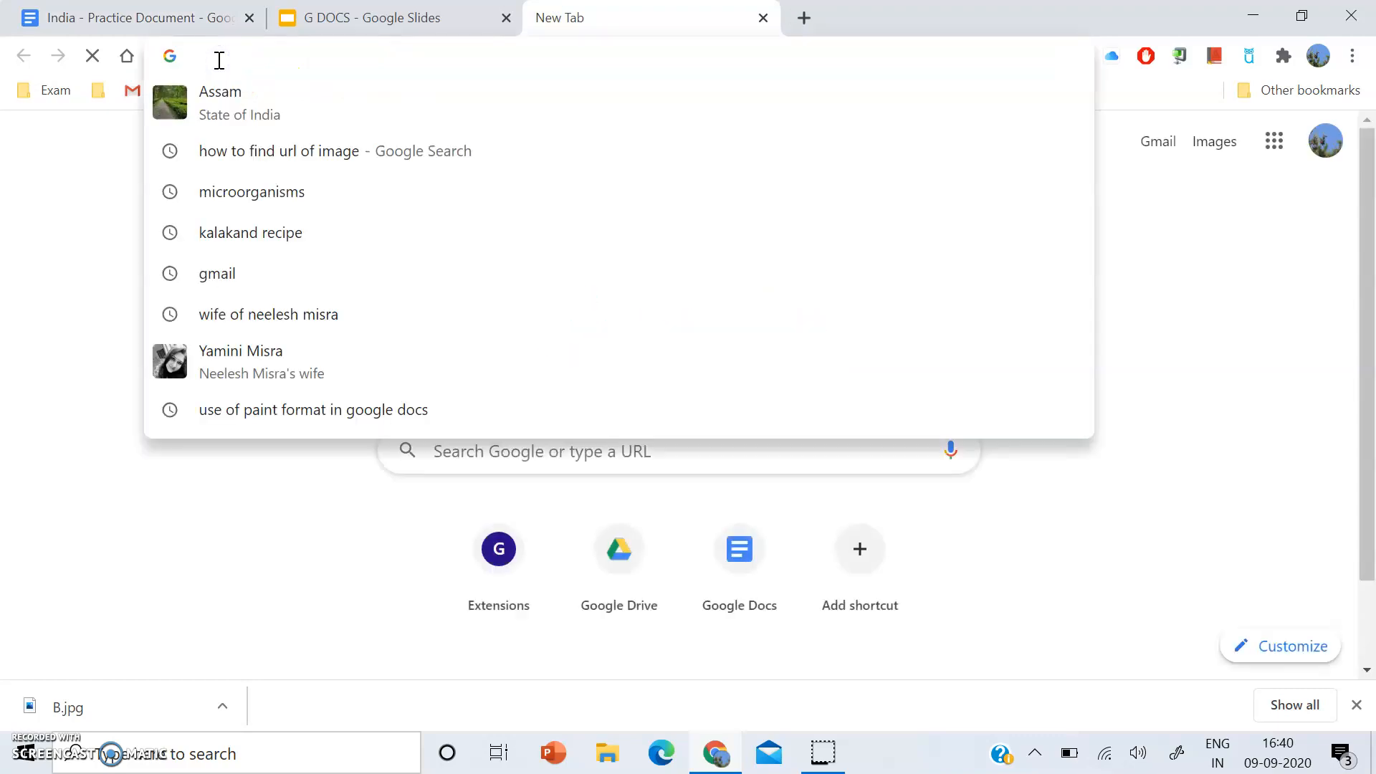
pyautogui.write('map of india')
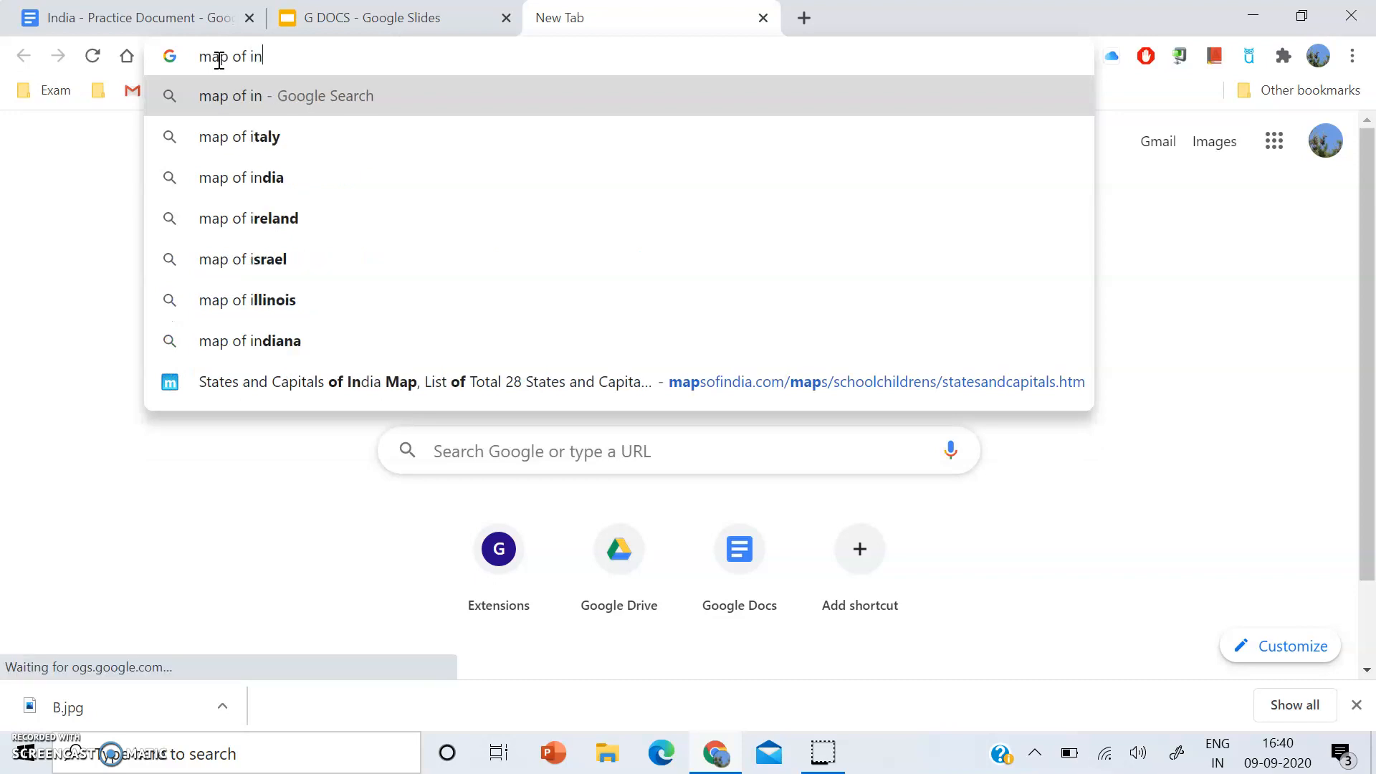
pyautogui.press('Return')
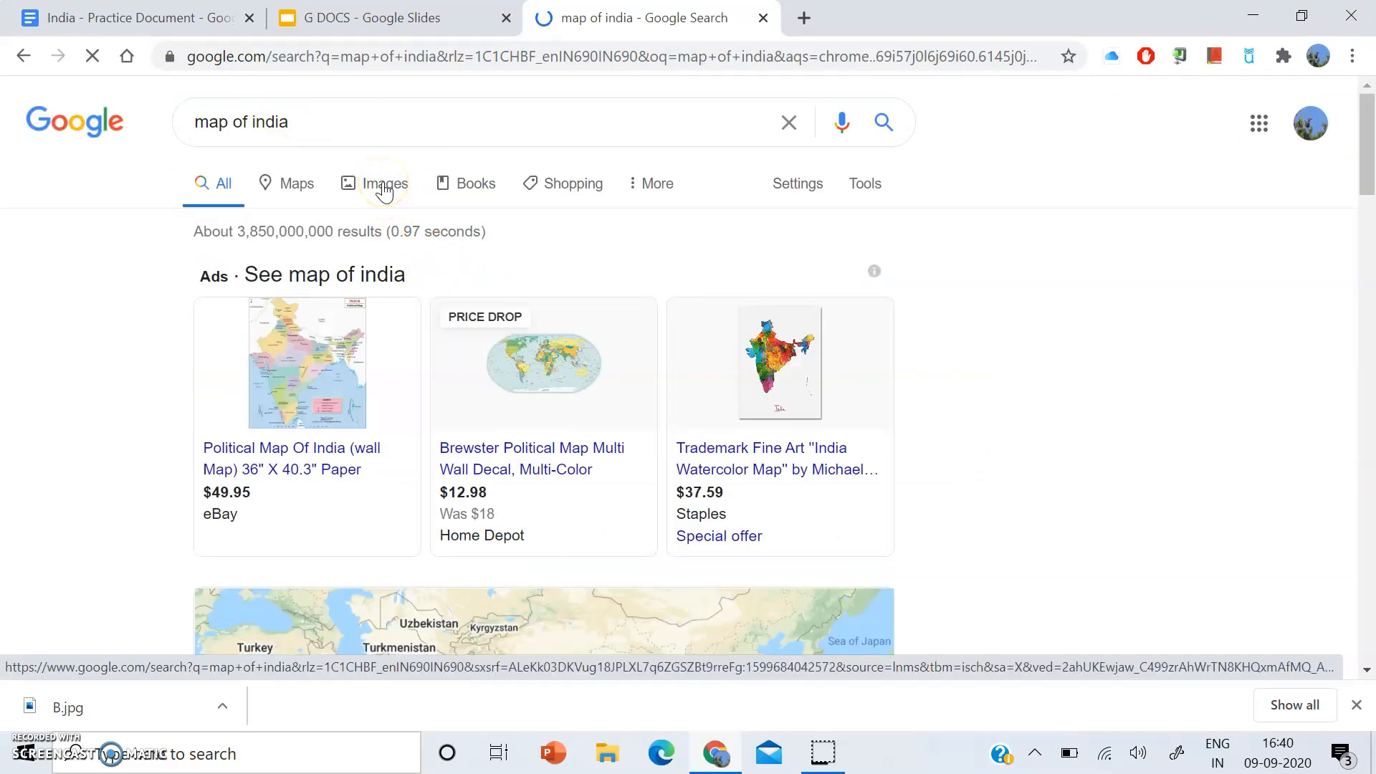
pyautogui.click(385, 184)
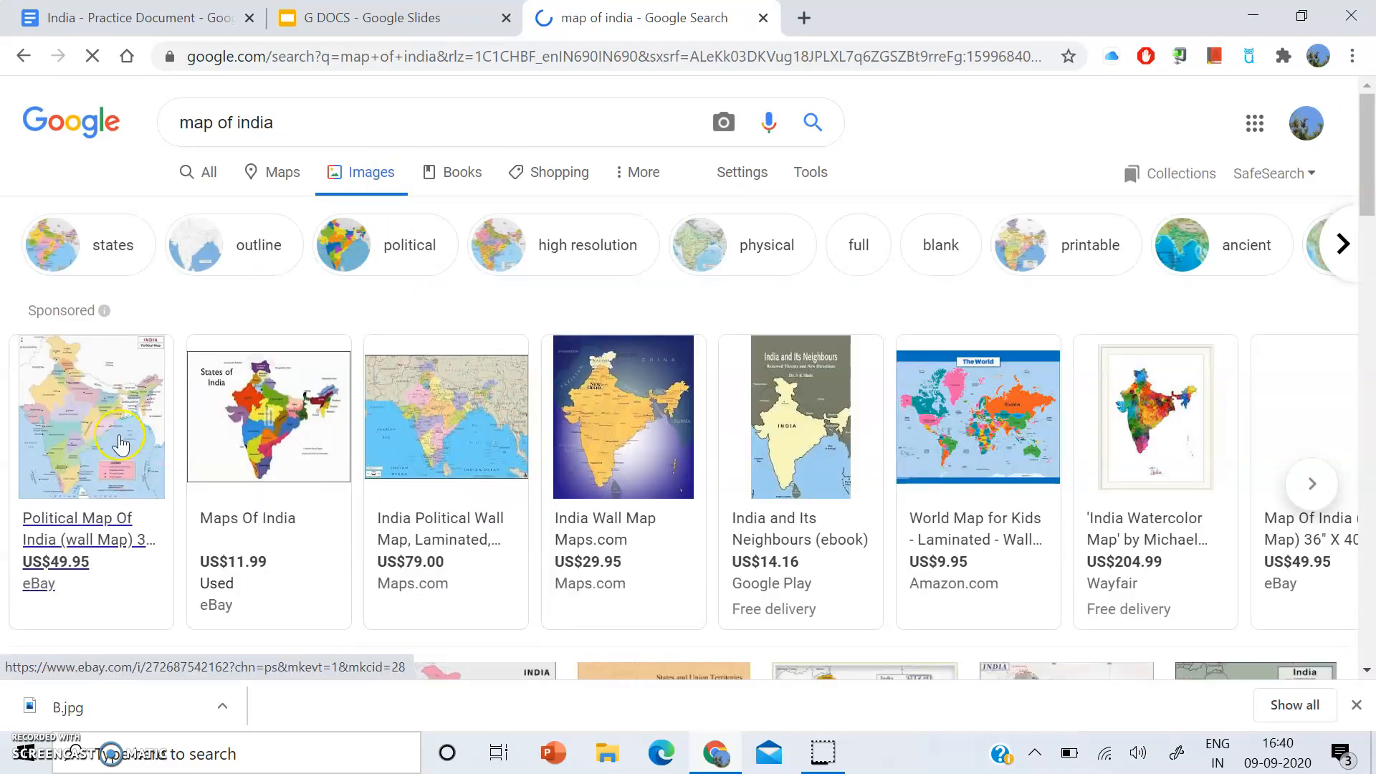
pyautogui.click(79, 434)
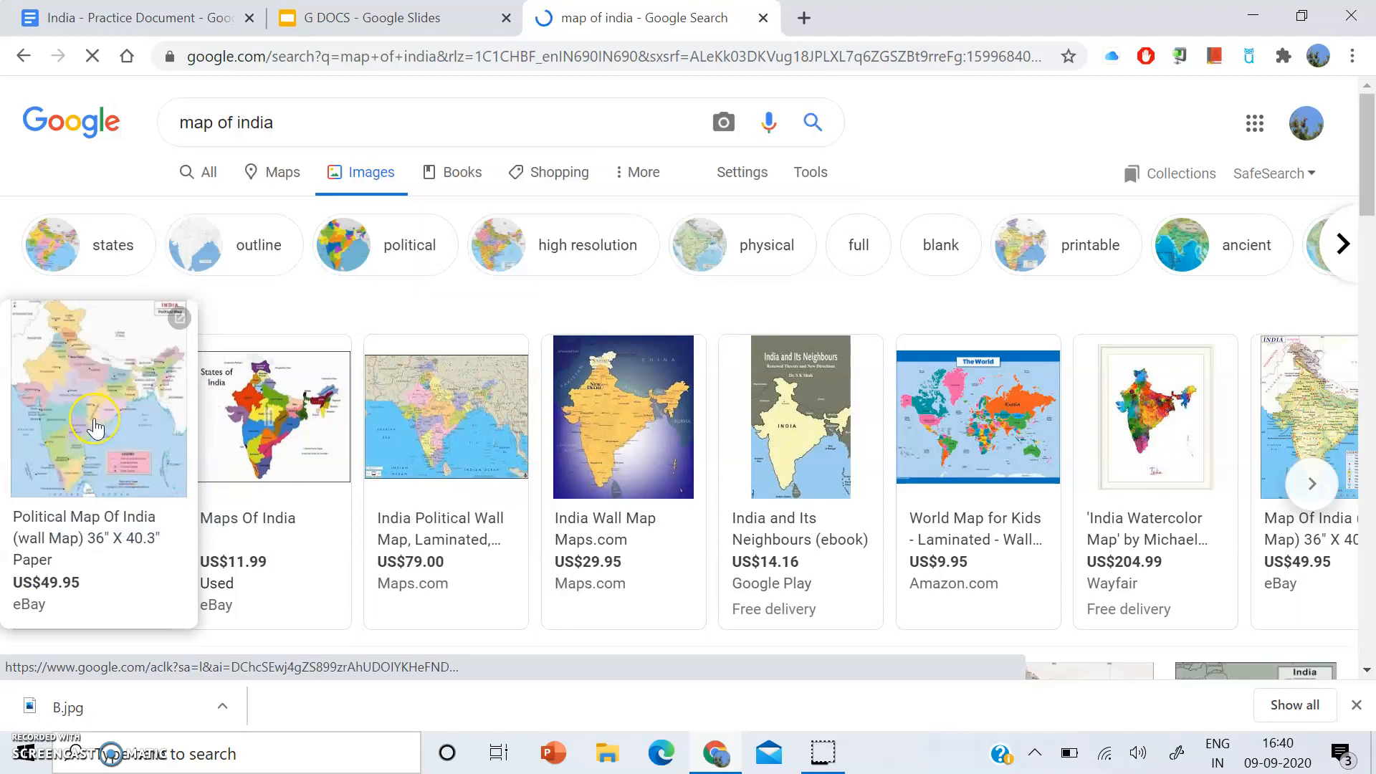
pyautogui.click(89, 429)
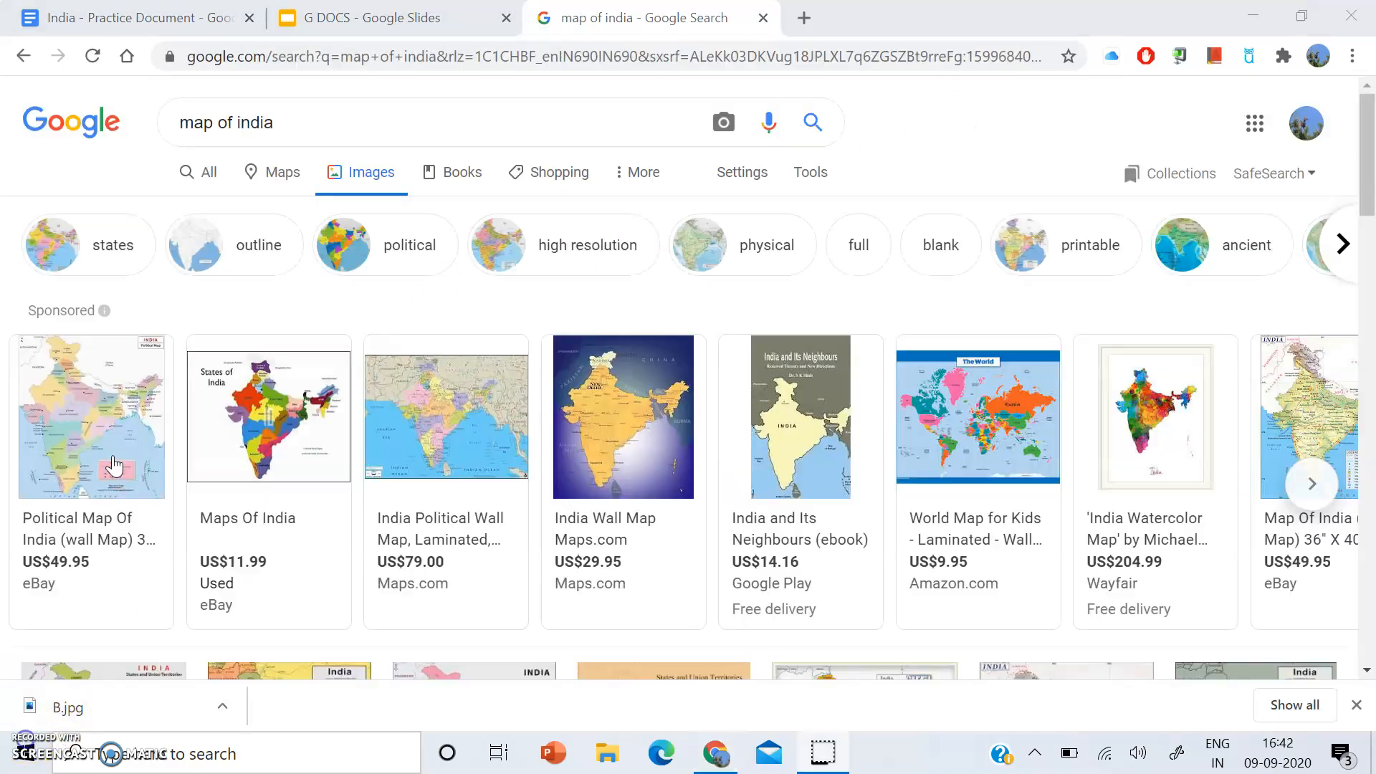
pyautogui.click(114, 464)
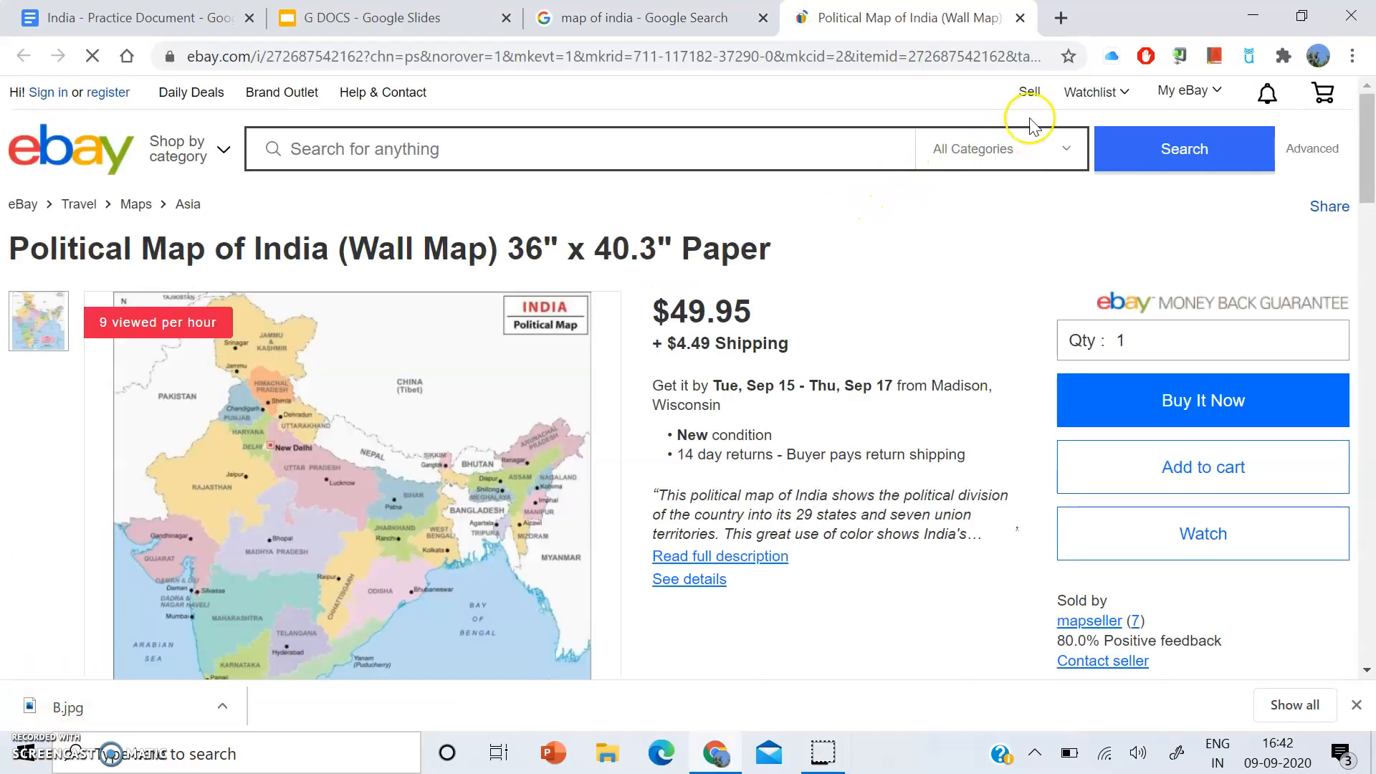
pyautogui.click(1021, 18)
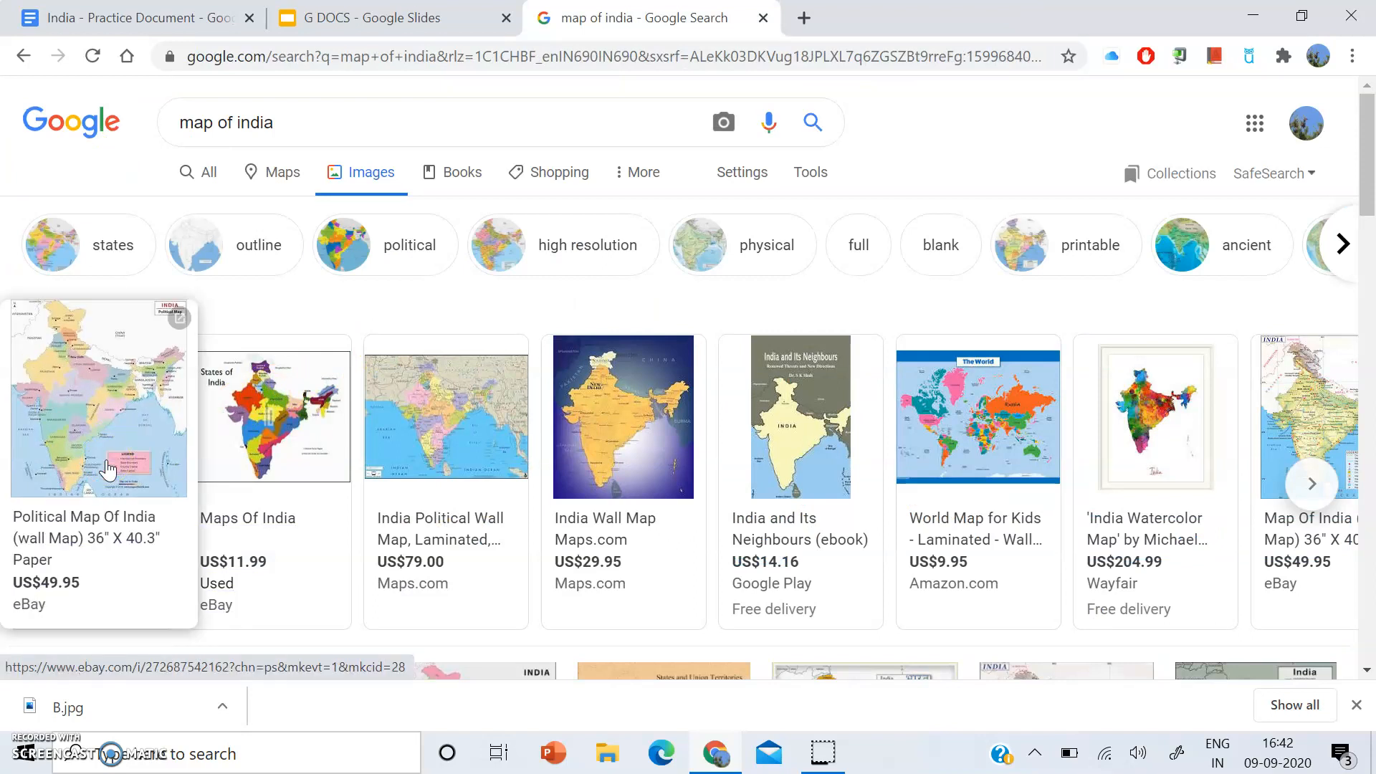
# Step: Copy the image address of the Political Map Of India result and return to the India practice document
pyautogui.rightClick(108, 469)
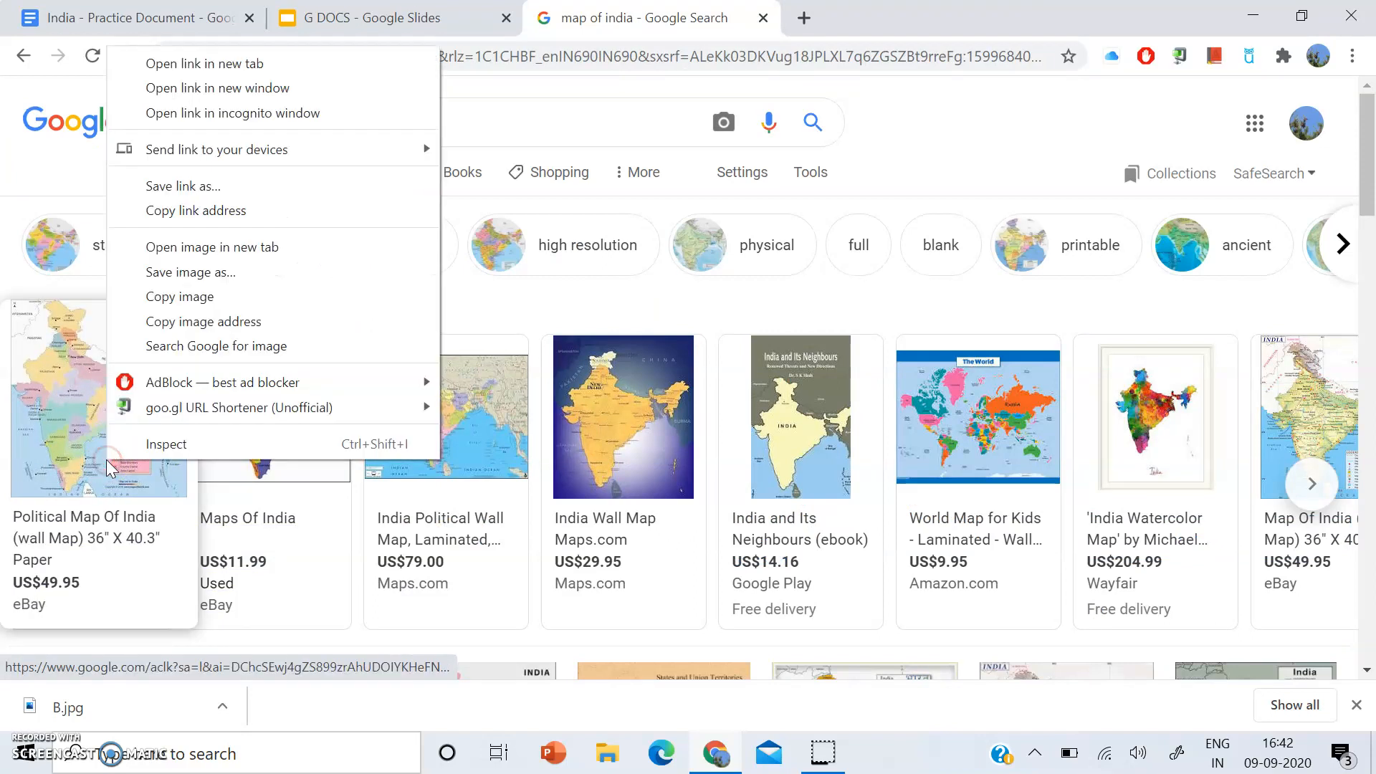
pyautogui.click(181, 324)
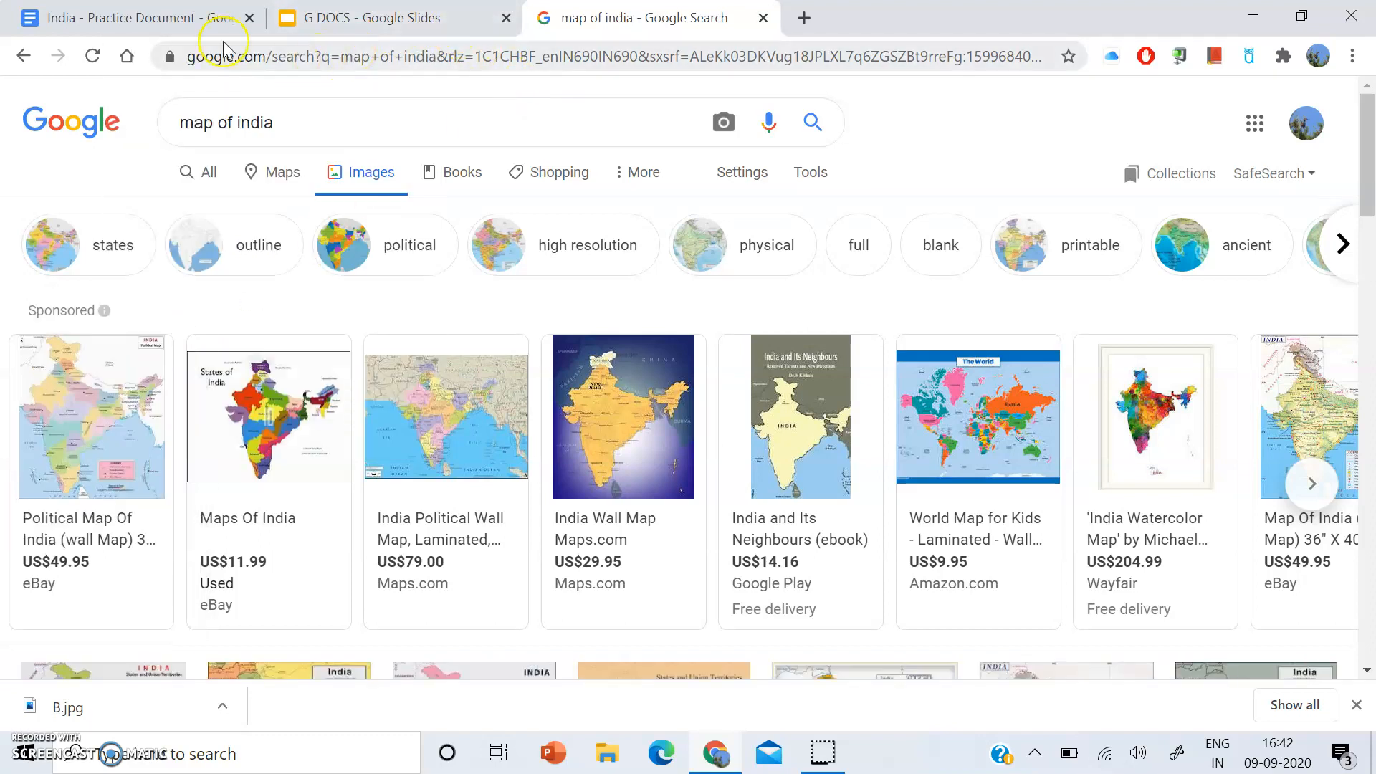
pyautogui.click(181, 14)
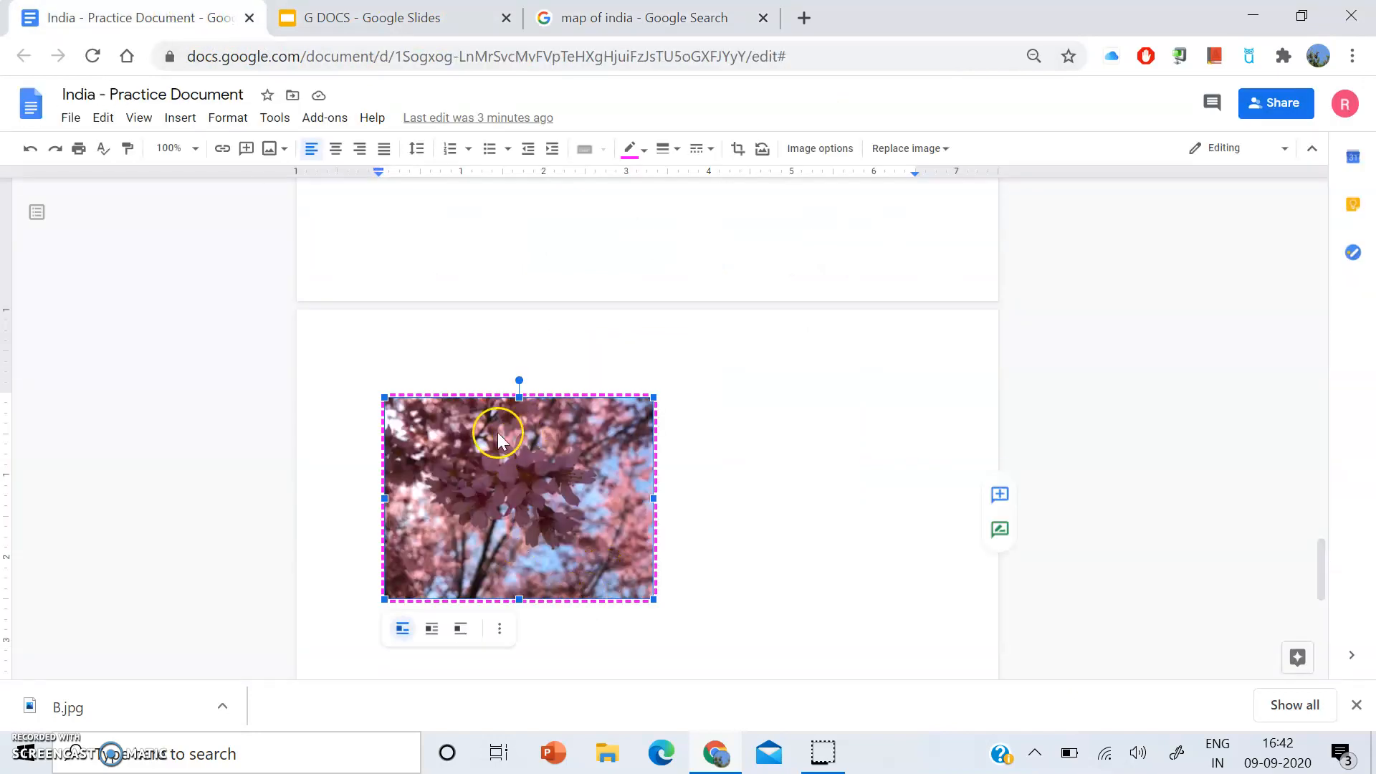
# Step: Insert the political map of India from the copied image URL in place of the selected blossom photo
pyautogui.click(179, 119)
pyautogui.moveTo(192, 148)
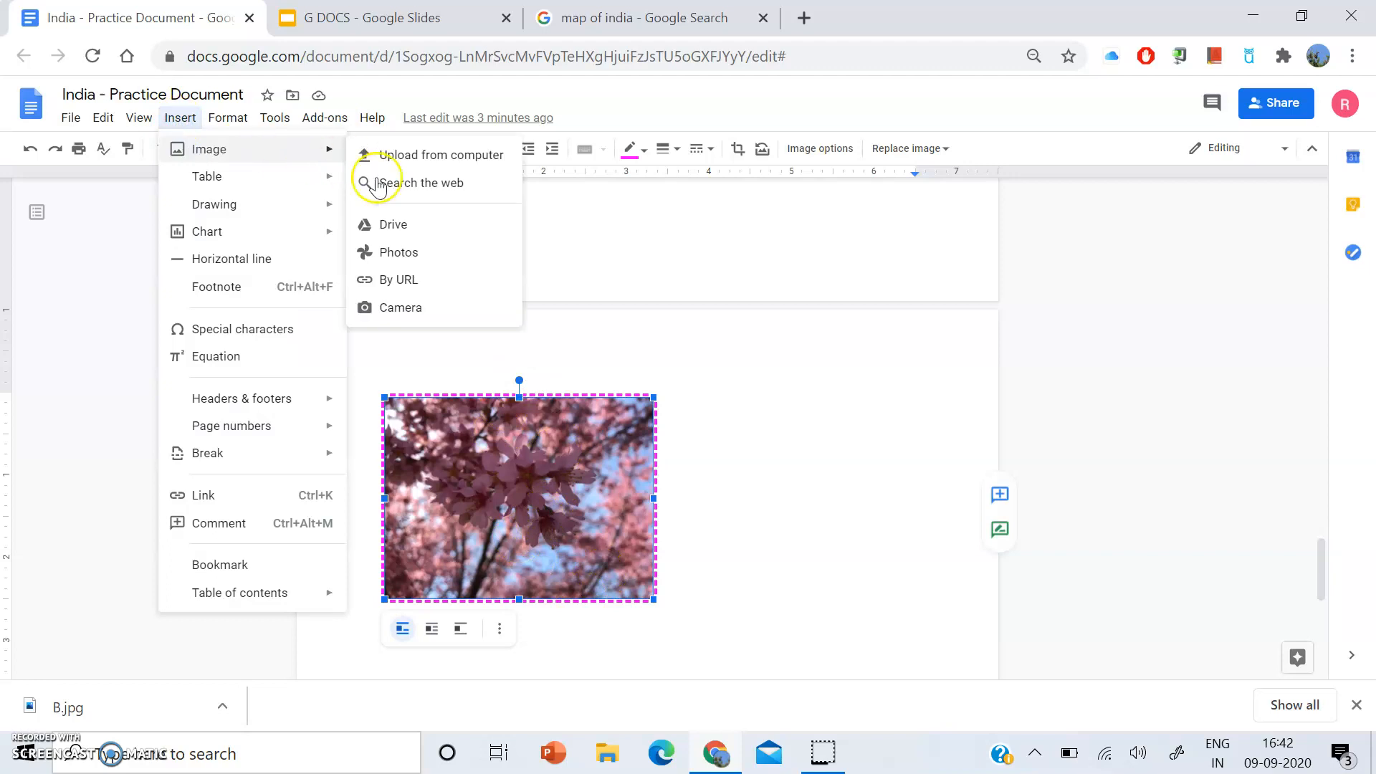
pyautogui.click(412, 282)
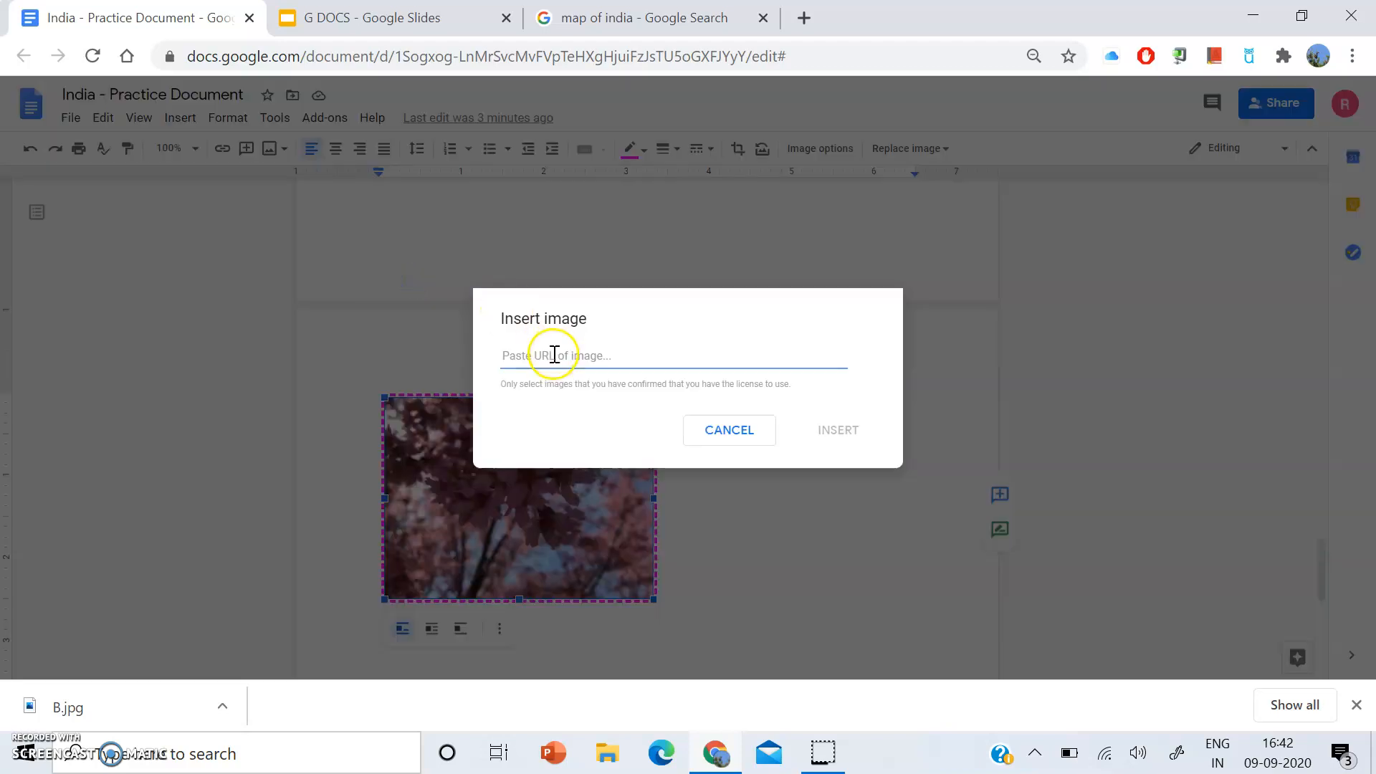
pyautogui.hotkey('ctrl', 'v')
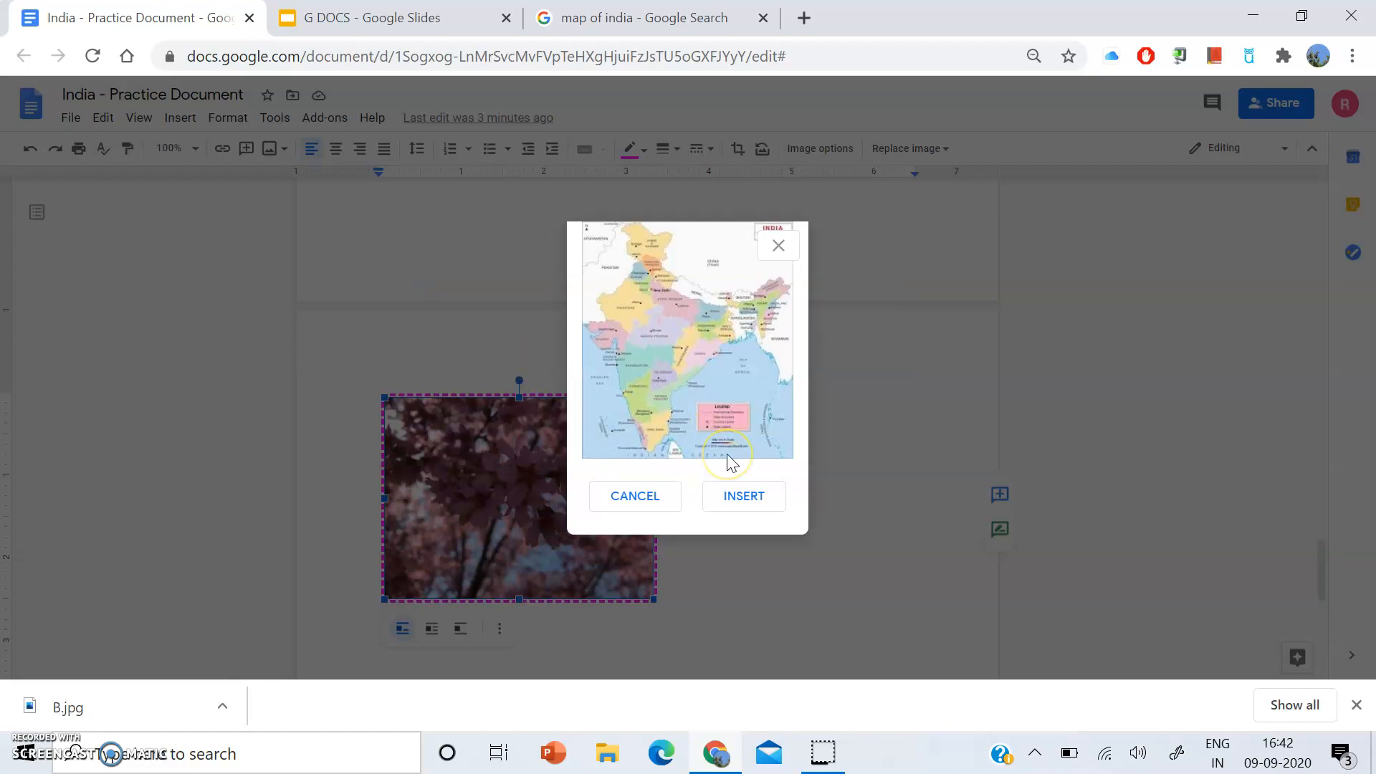
pyautogui.click(748, 500)
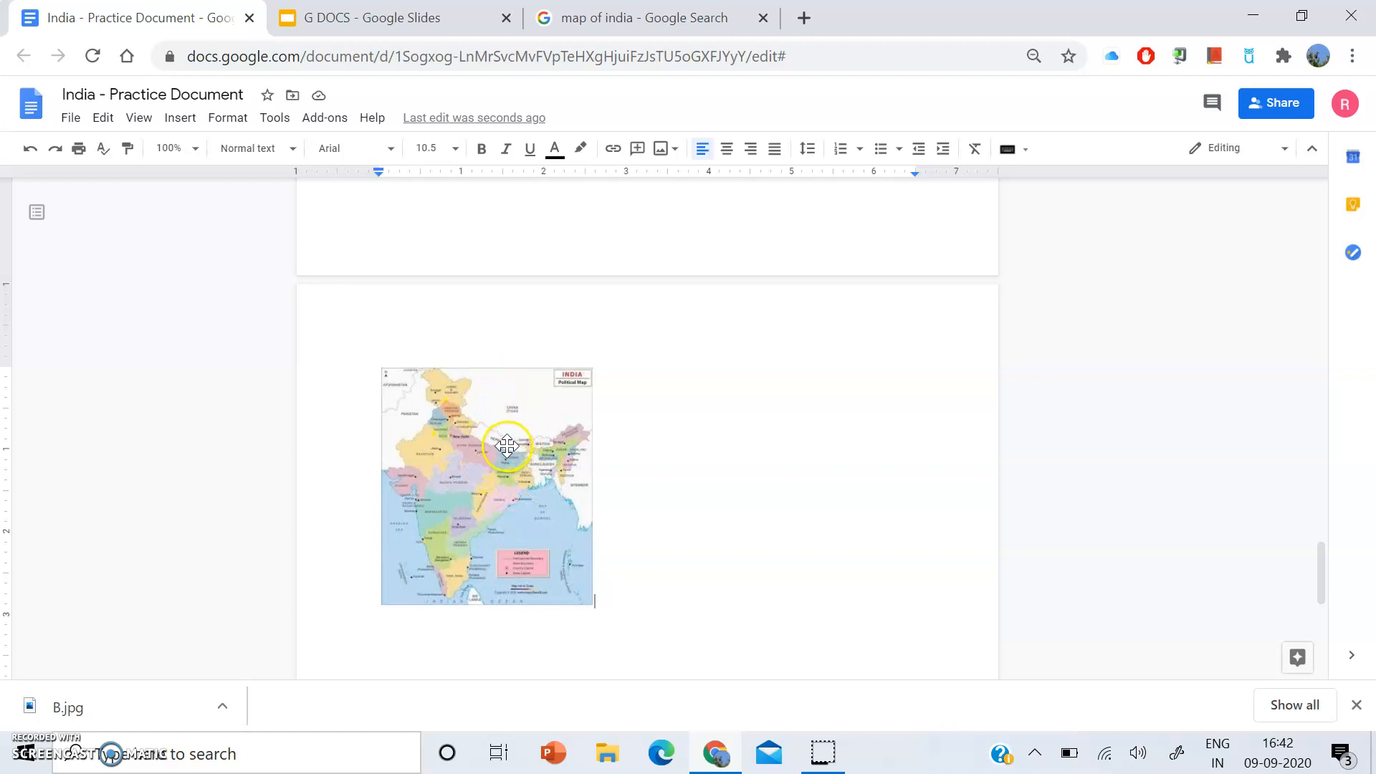
pyautogui.click(179, 126)
pyautogui.moveTo(176, 149)
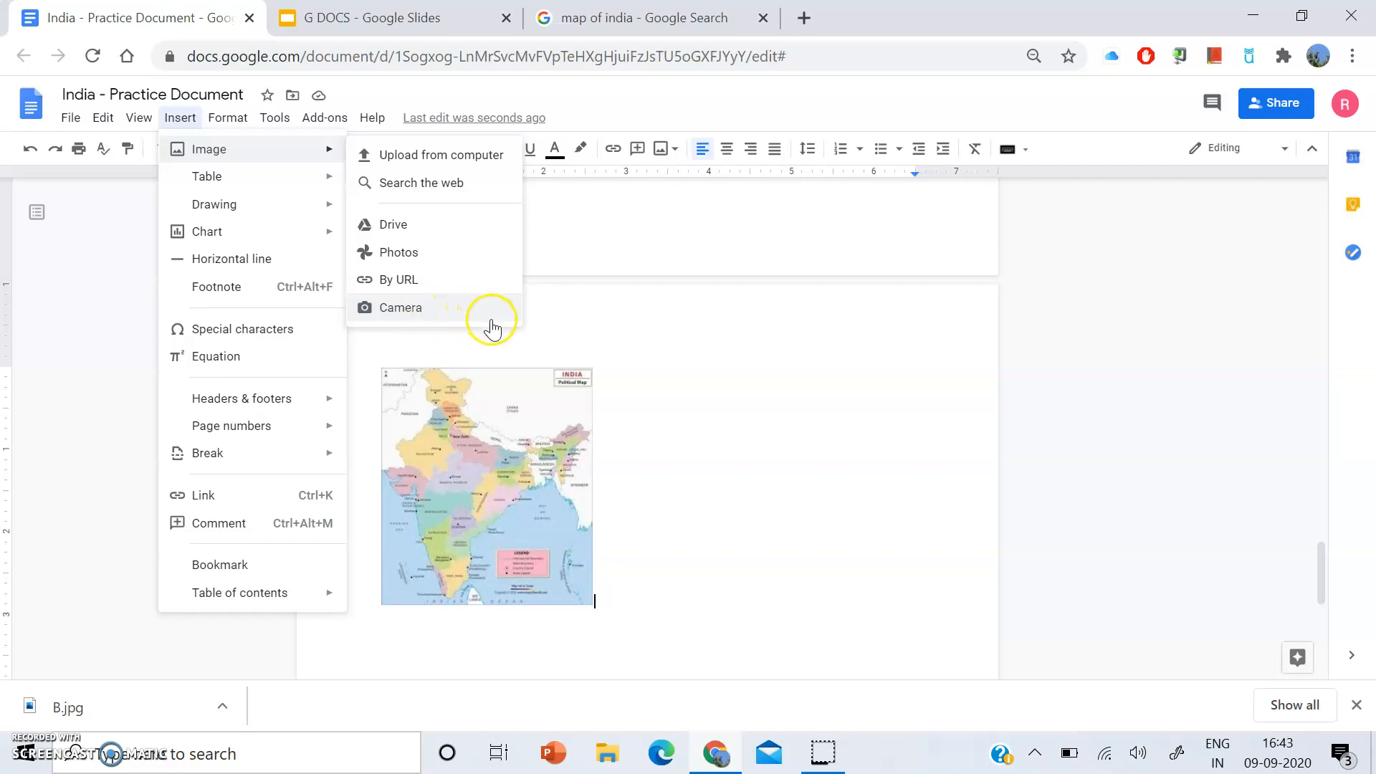
pyautogui.click(604, 335)
# Step: Return to the landscape image below the Assam paragraph
pyautogui.scroll(3, 606, 253)
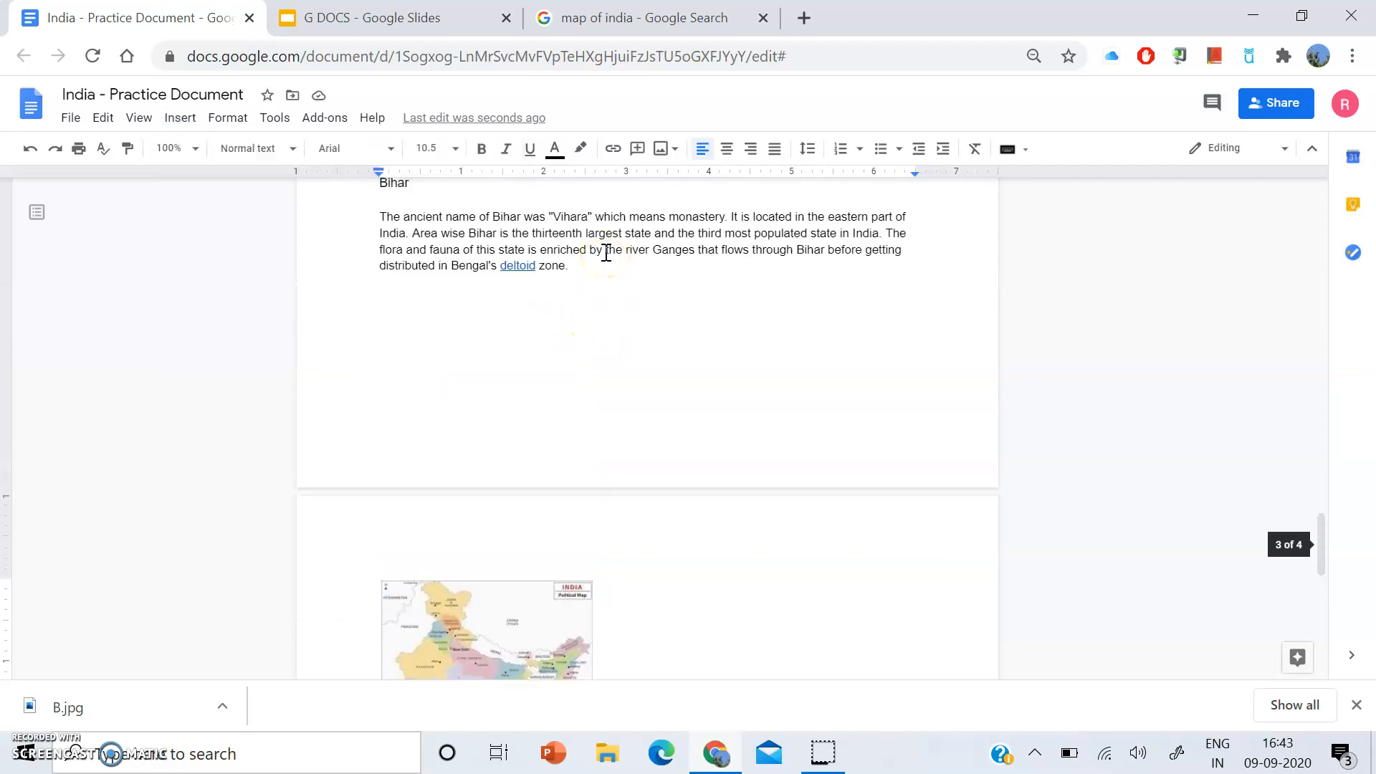
pyautogui.scroll(2, 606, 252)
pyautogui.click(615, 299)
pyautogui.scroll(2, 614, 298)
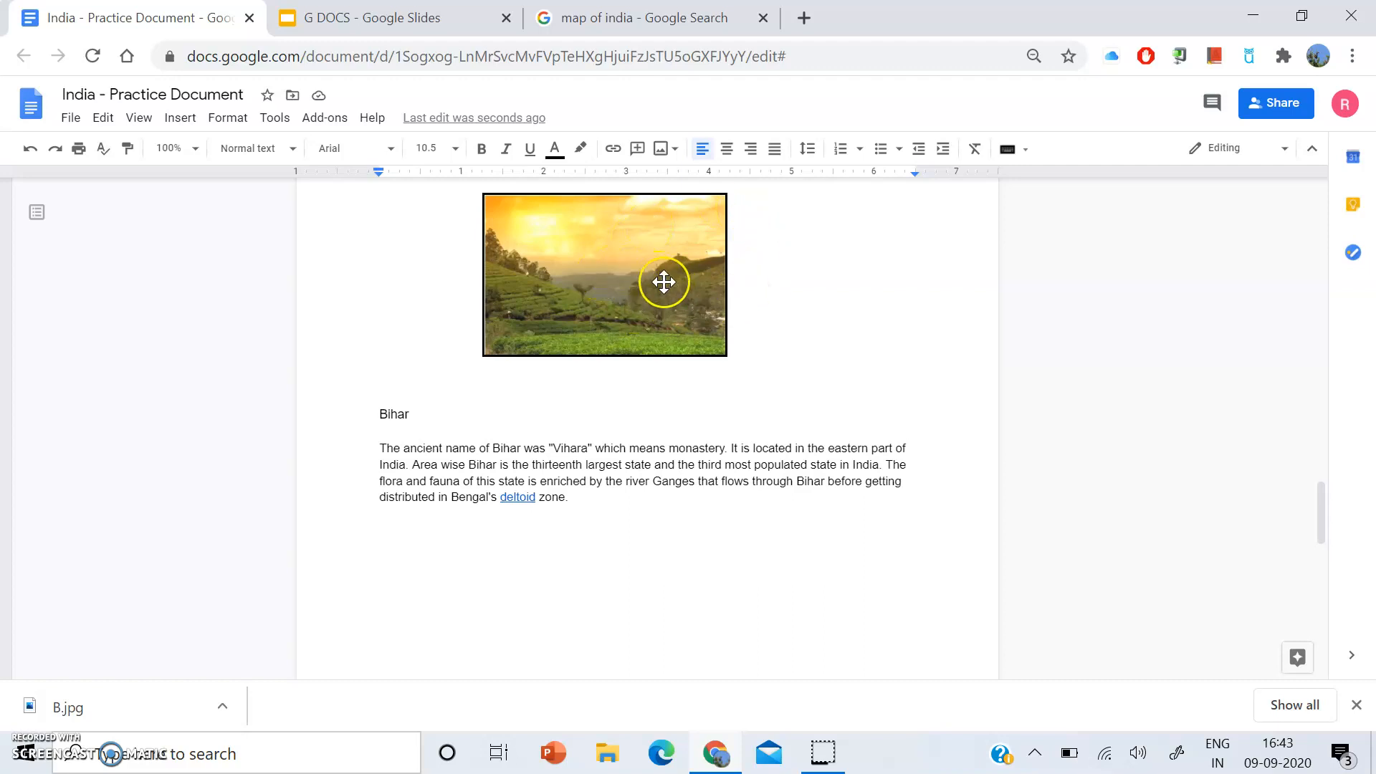
pyautogui.scroll(1, 628, 290)
pyautogui.scroll(3, 628, 289)
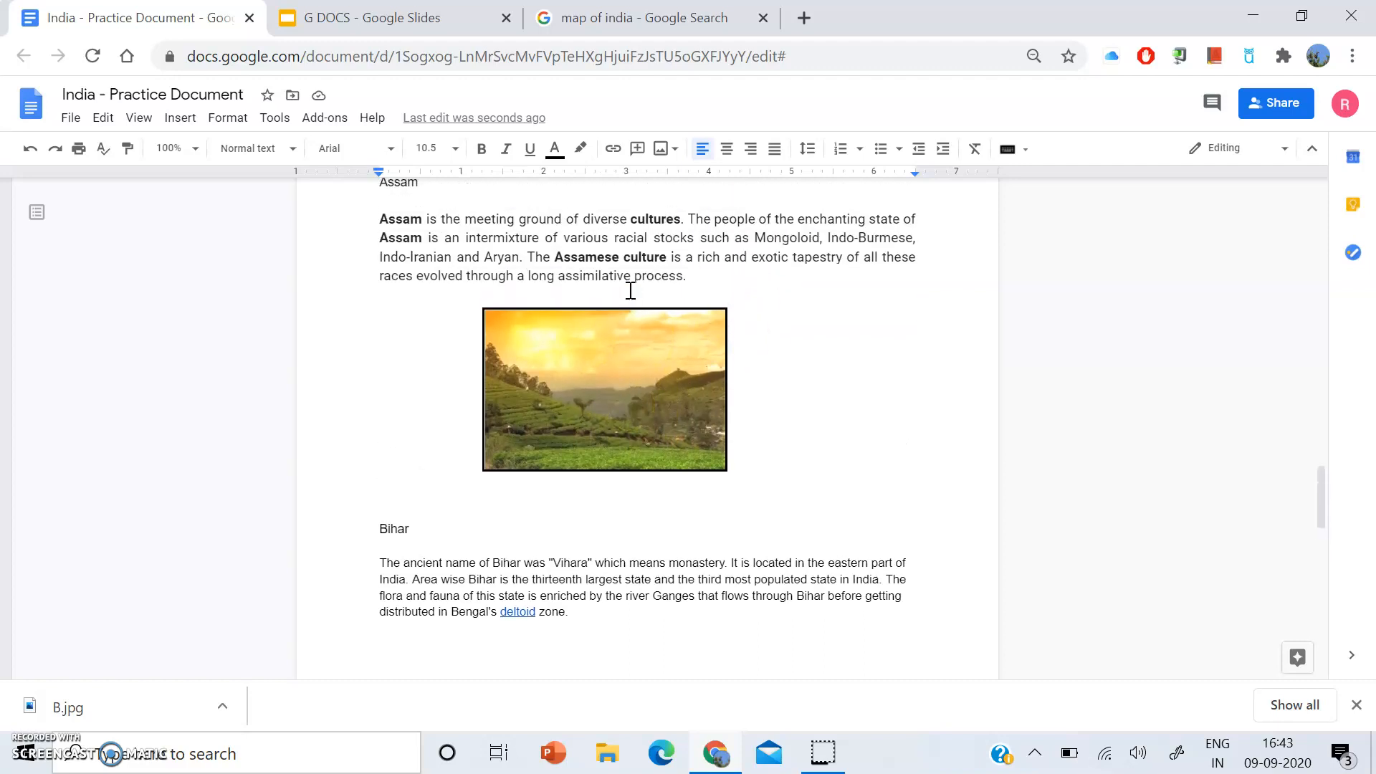